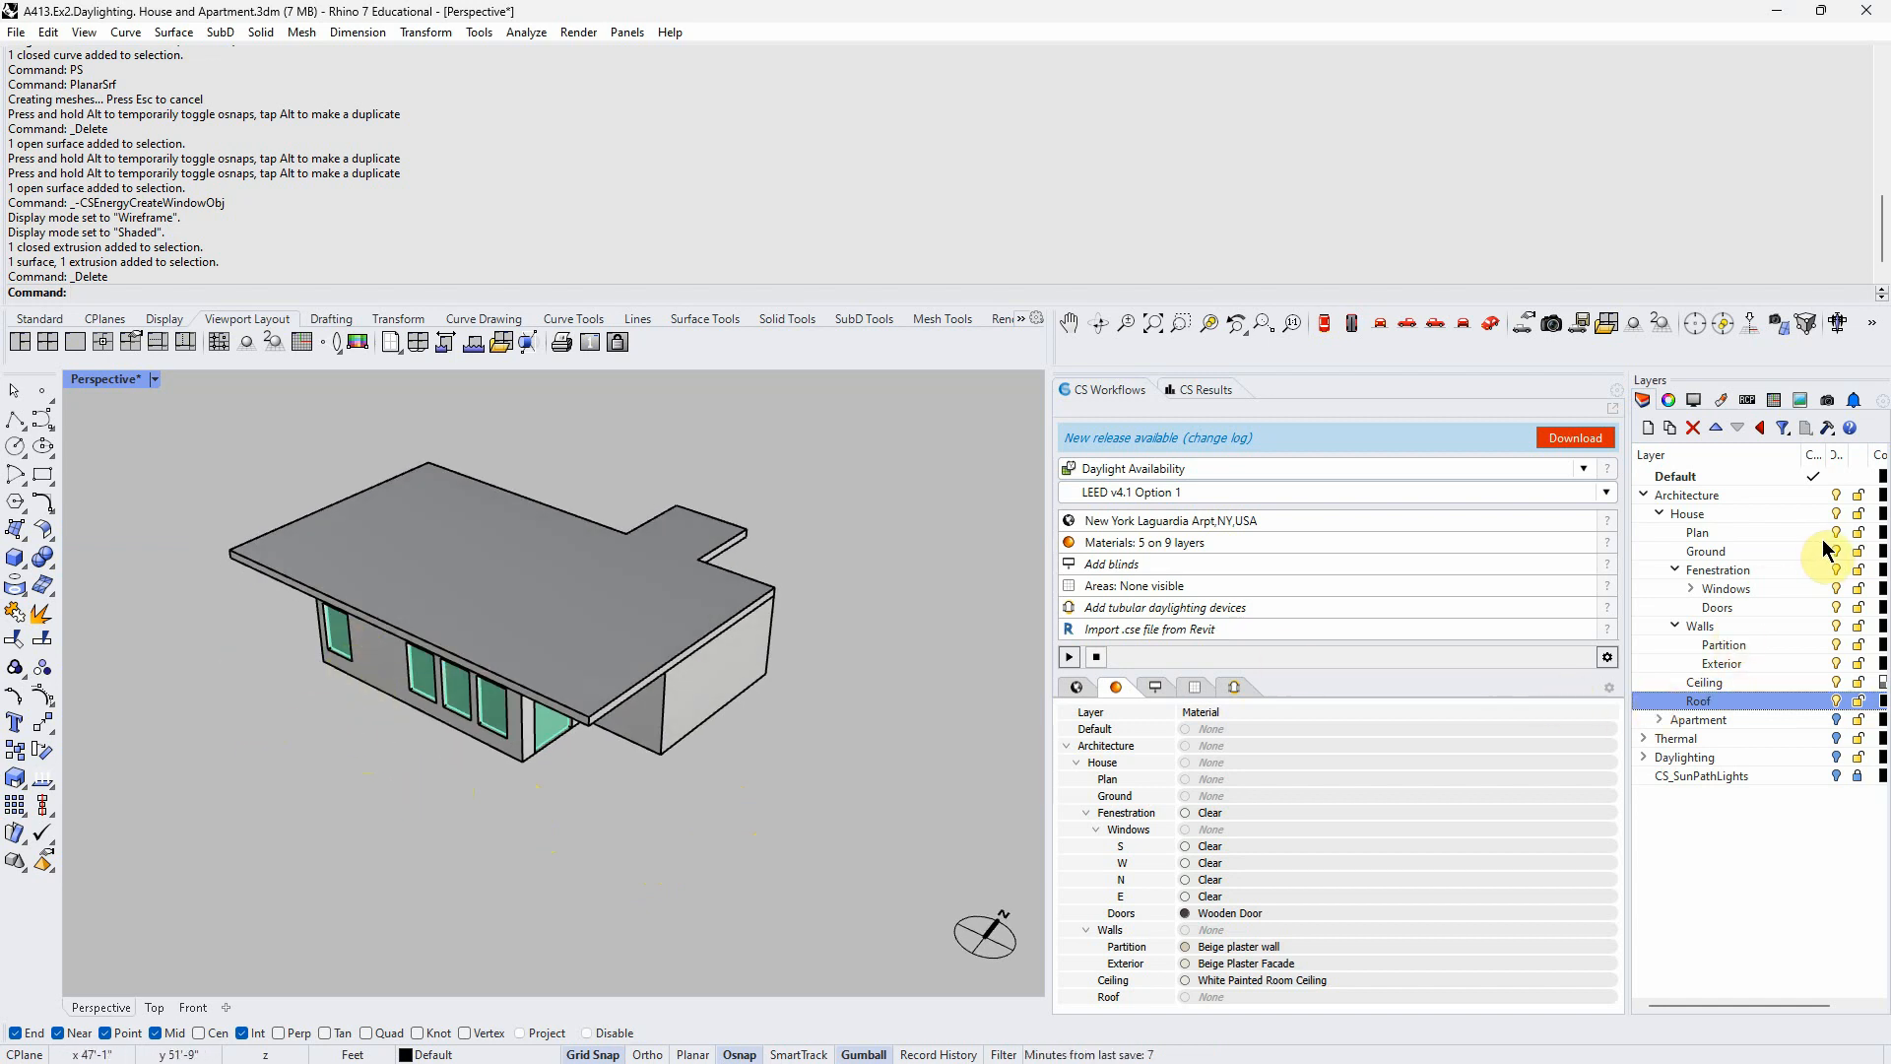
# Hide the house's Roof layer and look into the rooms from above, briefly selecting all the visible geometry
pyautogui.click(1835, 702)
pyautogui.moveTo(828, 842); pyautogui.dragTo(466, 695, button='right')
pyautogui.scroll(-4, 466, 695)
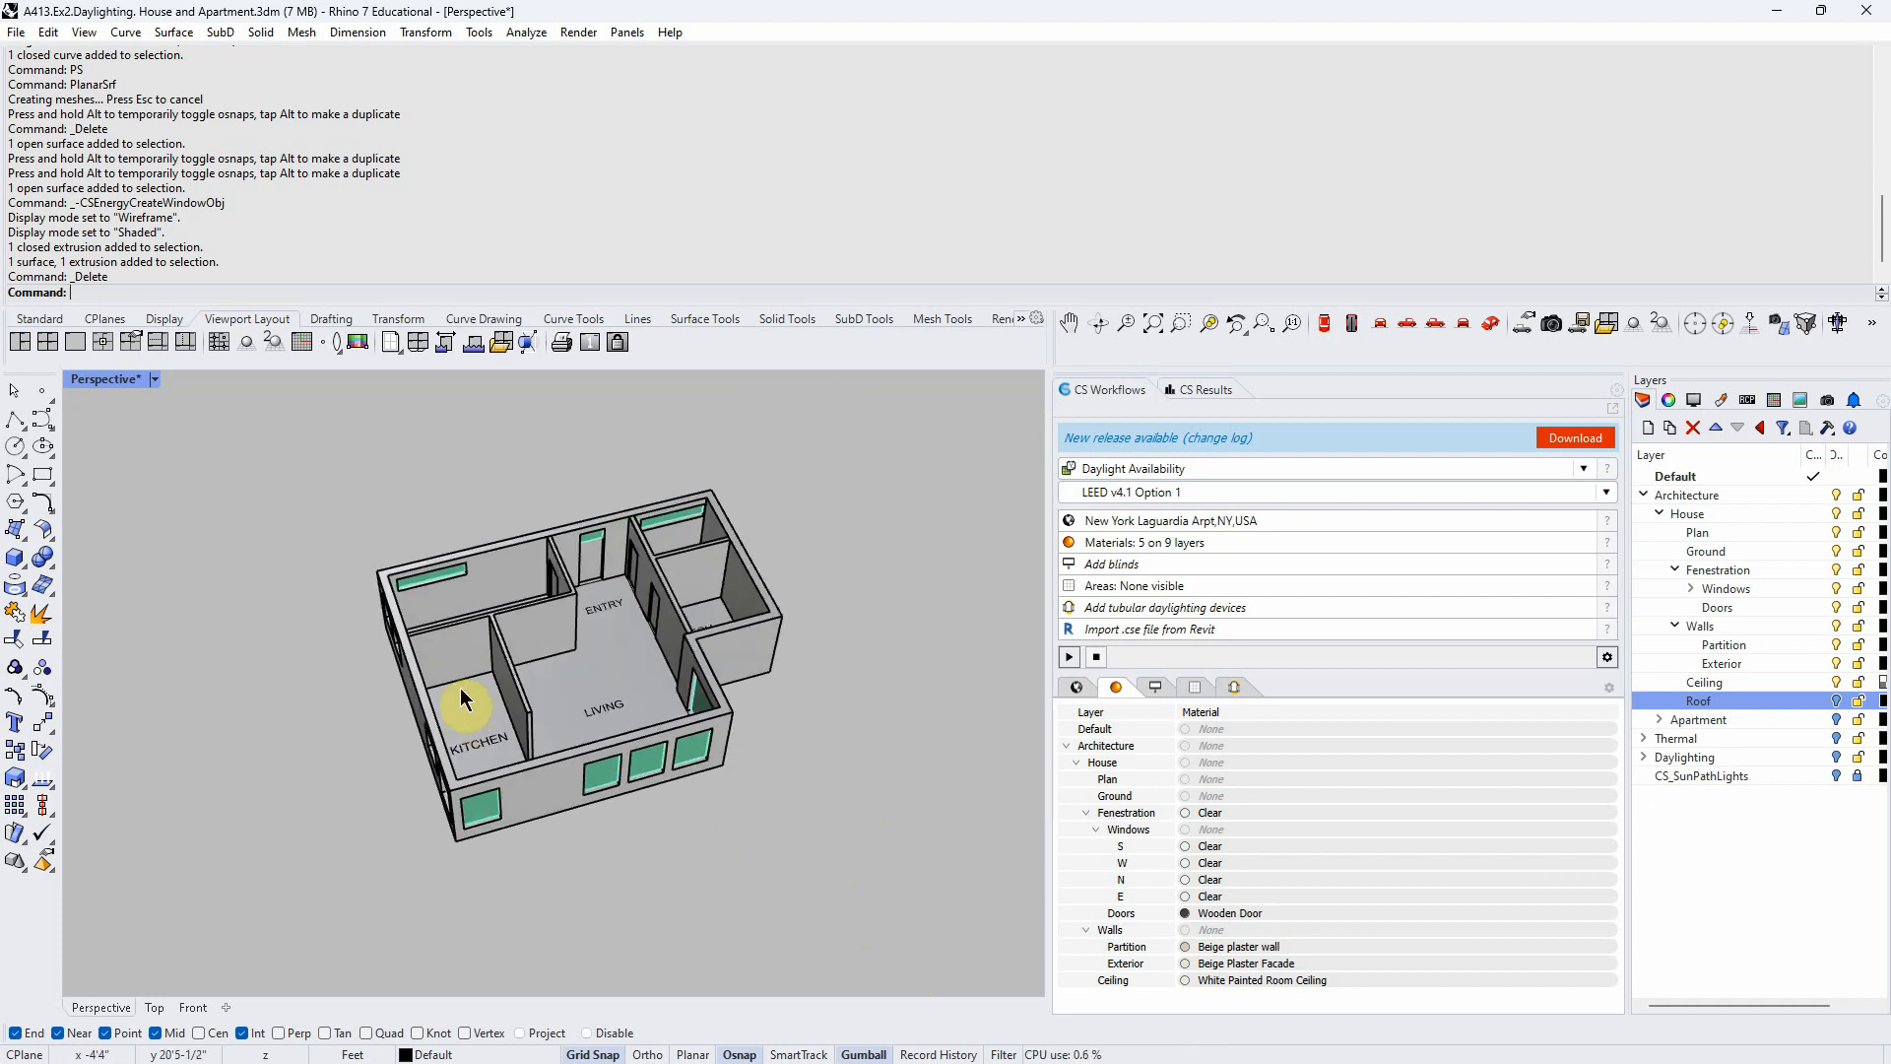
pyautogui.moveTo(845, 863); pyautogui.dragTo(246, 434)
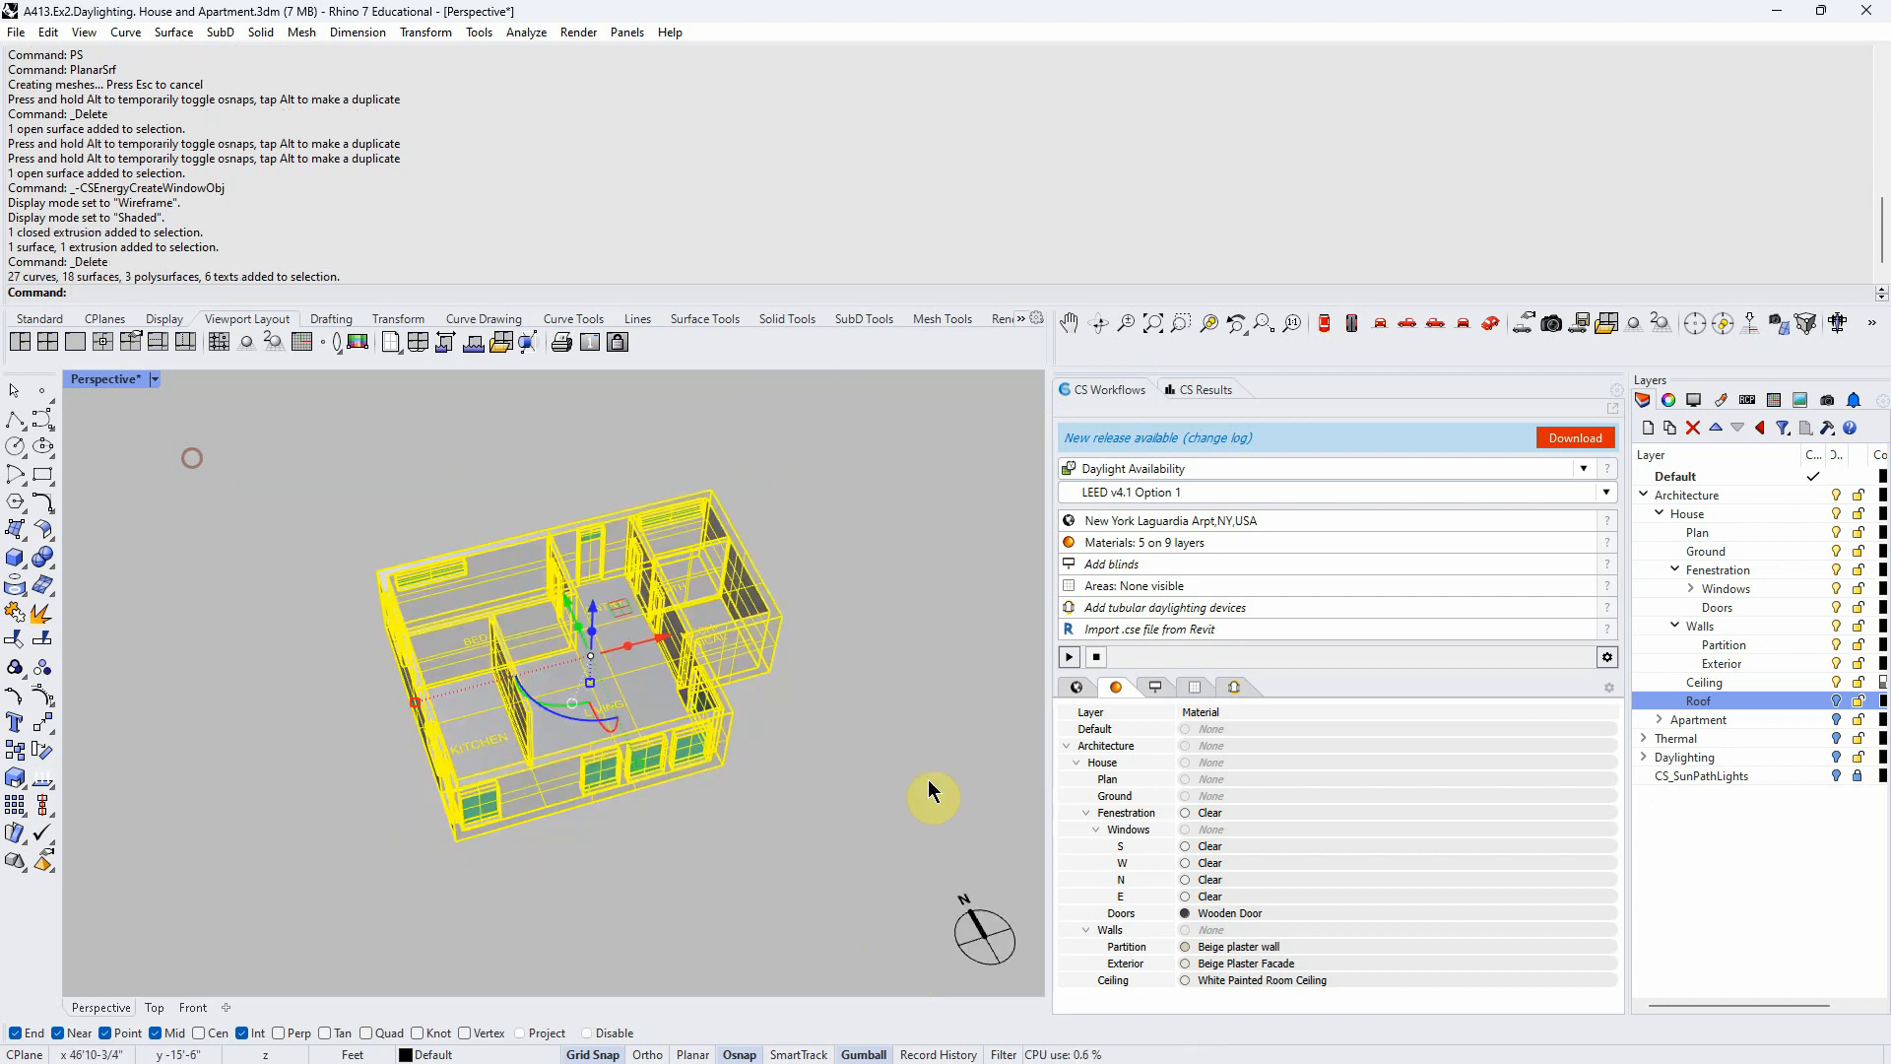
pyautogui.click(865, 827)
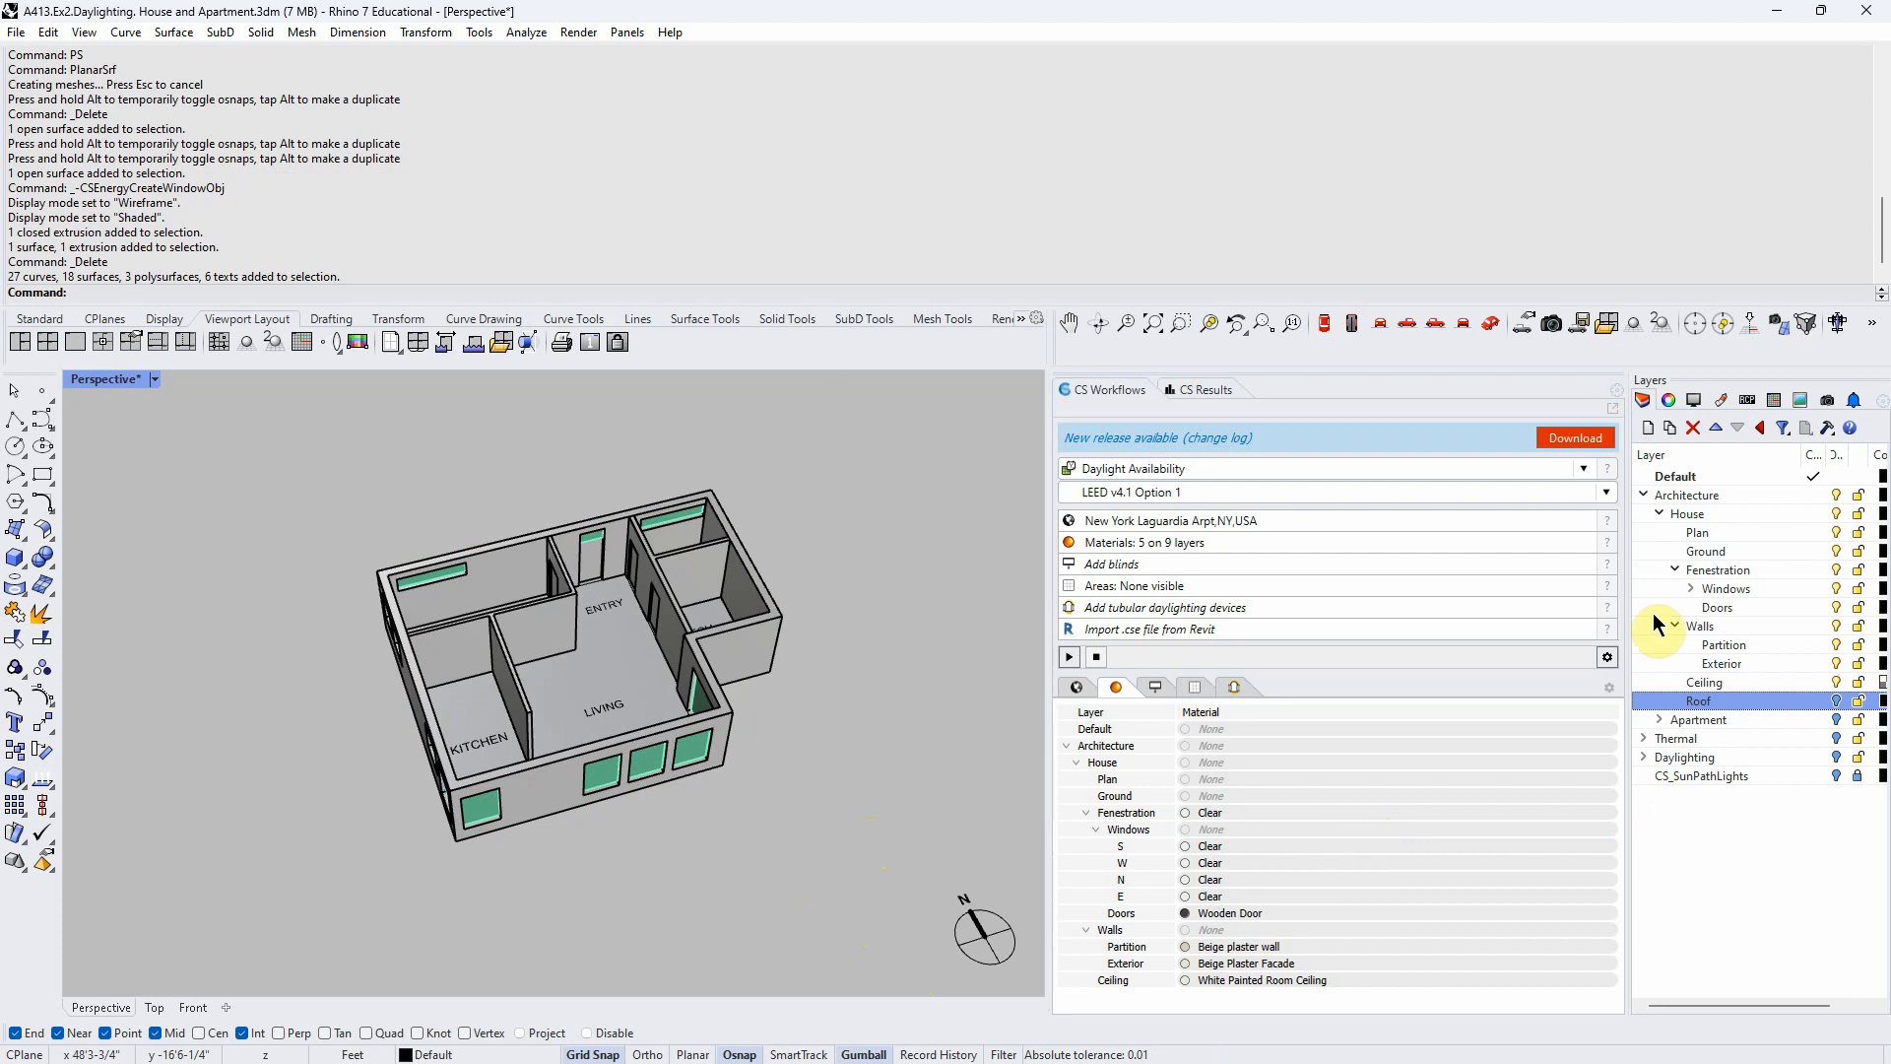
# Collapse the Architecture layer group and turn on the Daylighting layer to view it together with the house
pyautogui.click(1643, 497)
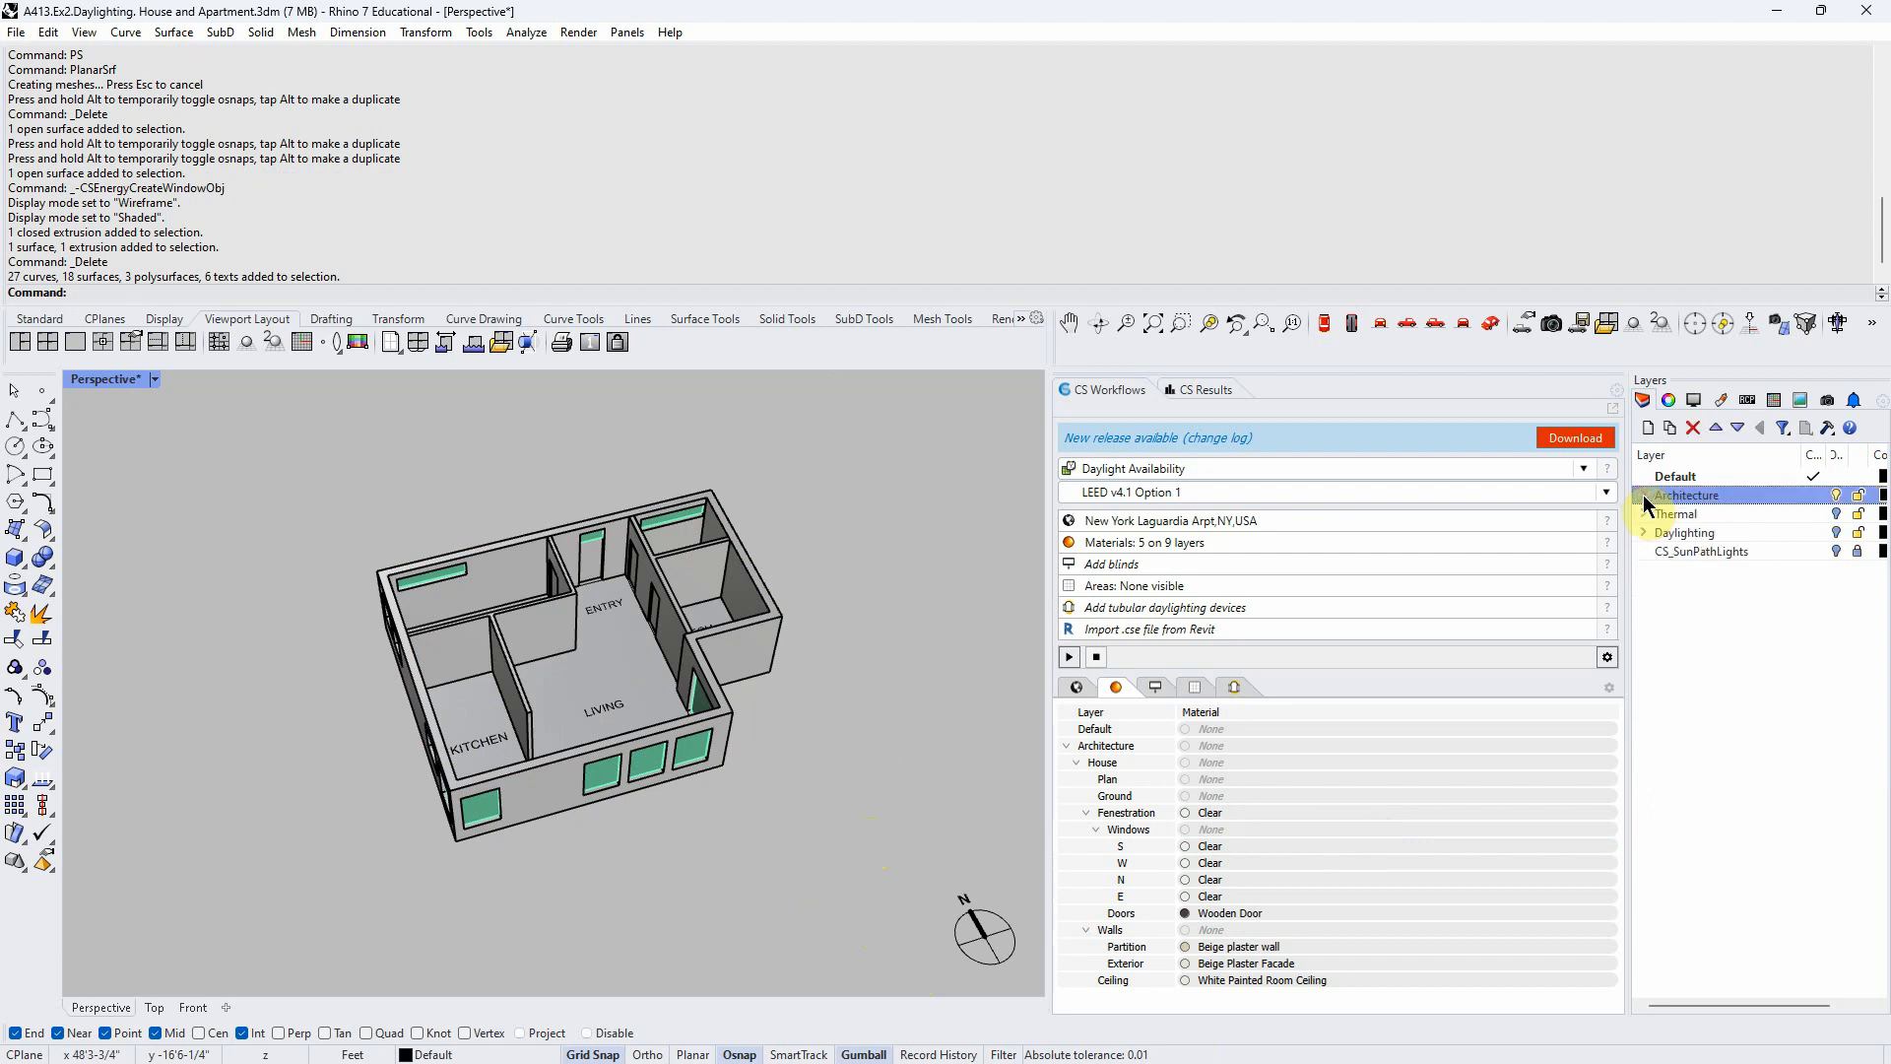
pyautogui.click(1835, 530)
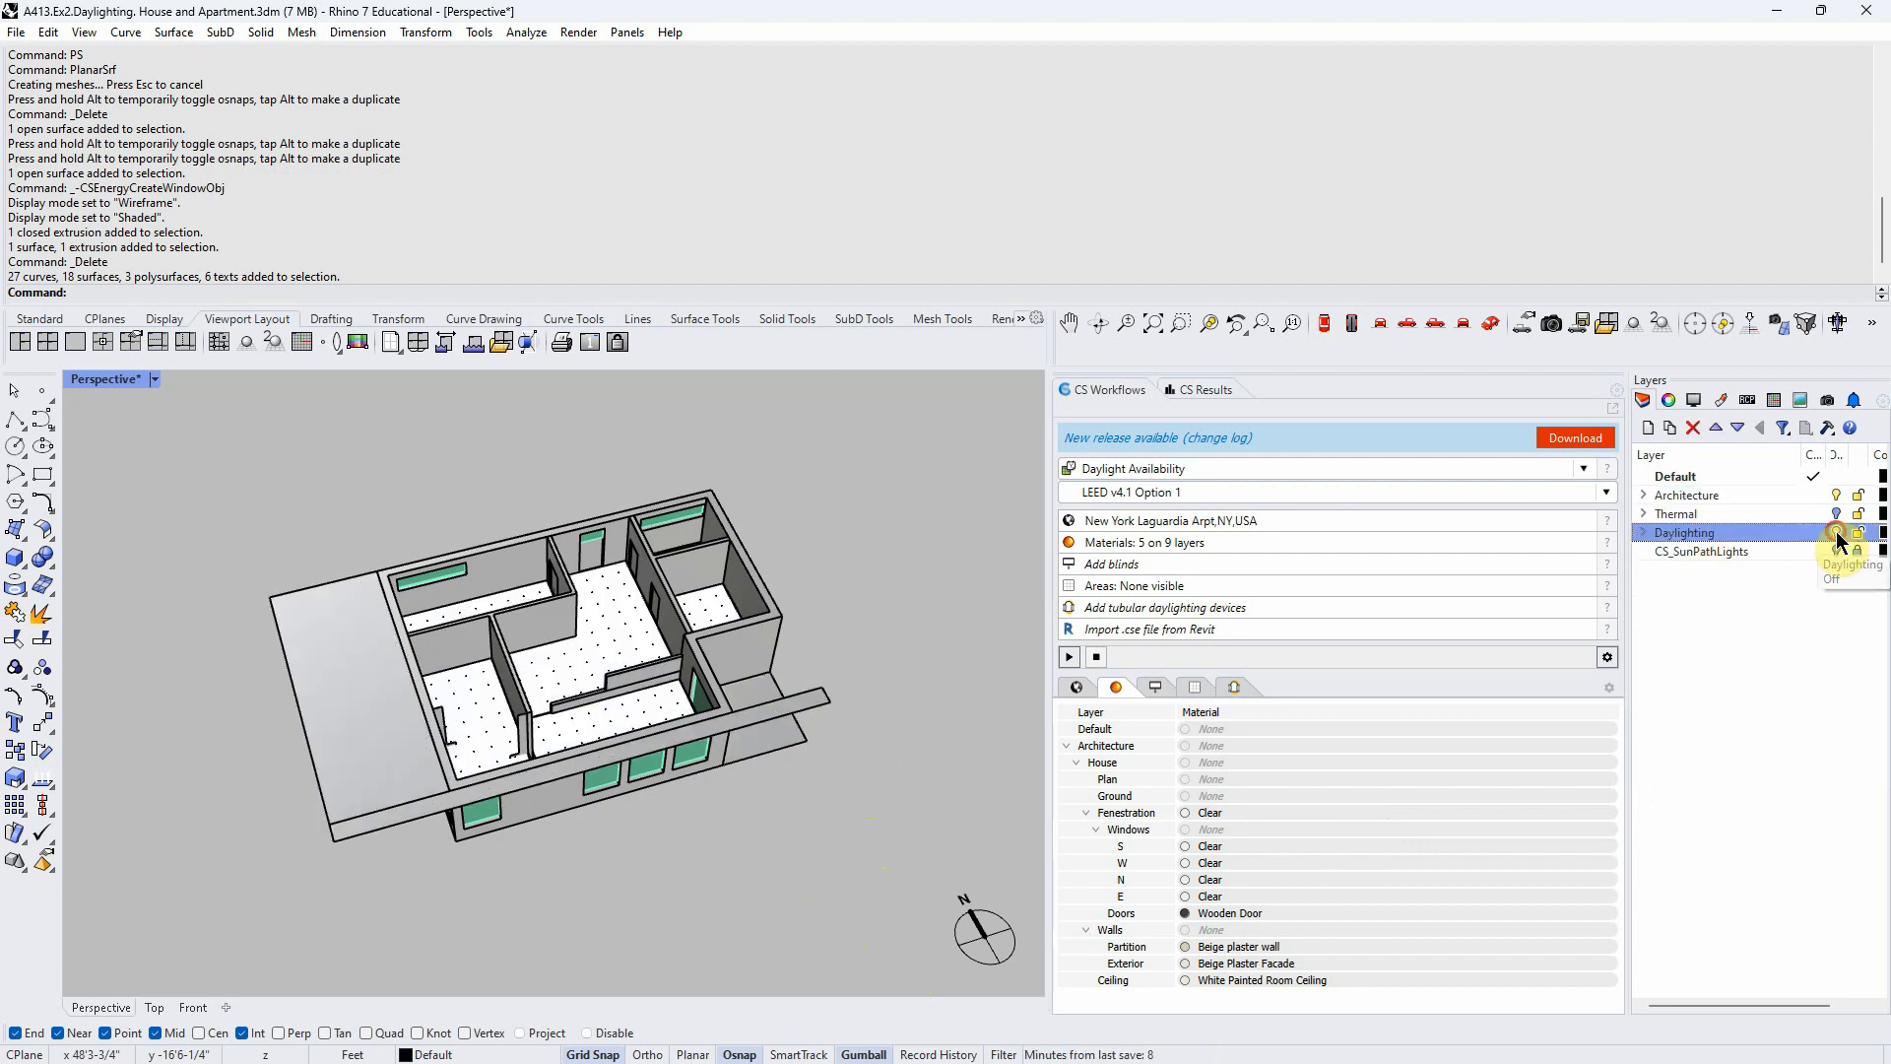
pyautogui.moveTo(867, 819)
pyautogui.mouseDown(button='right')
pyautogui.moveTo(906, 805)
pyautogui.moveTo(715, 820)
pyautogui.mouseUp(button='right')
pyautogui.moveTo(595, 751); pyautogui.dragTo(633, 814, button='right')
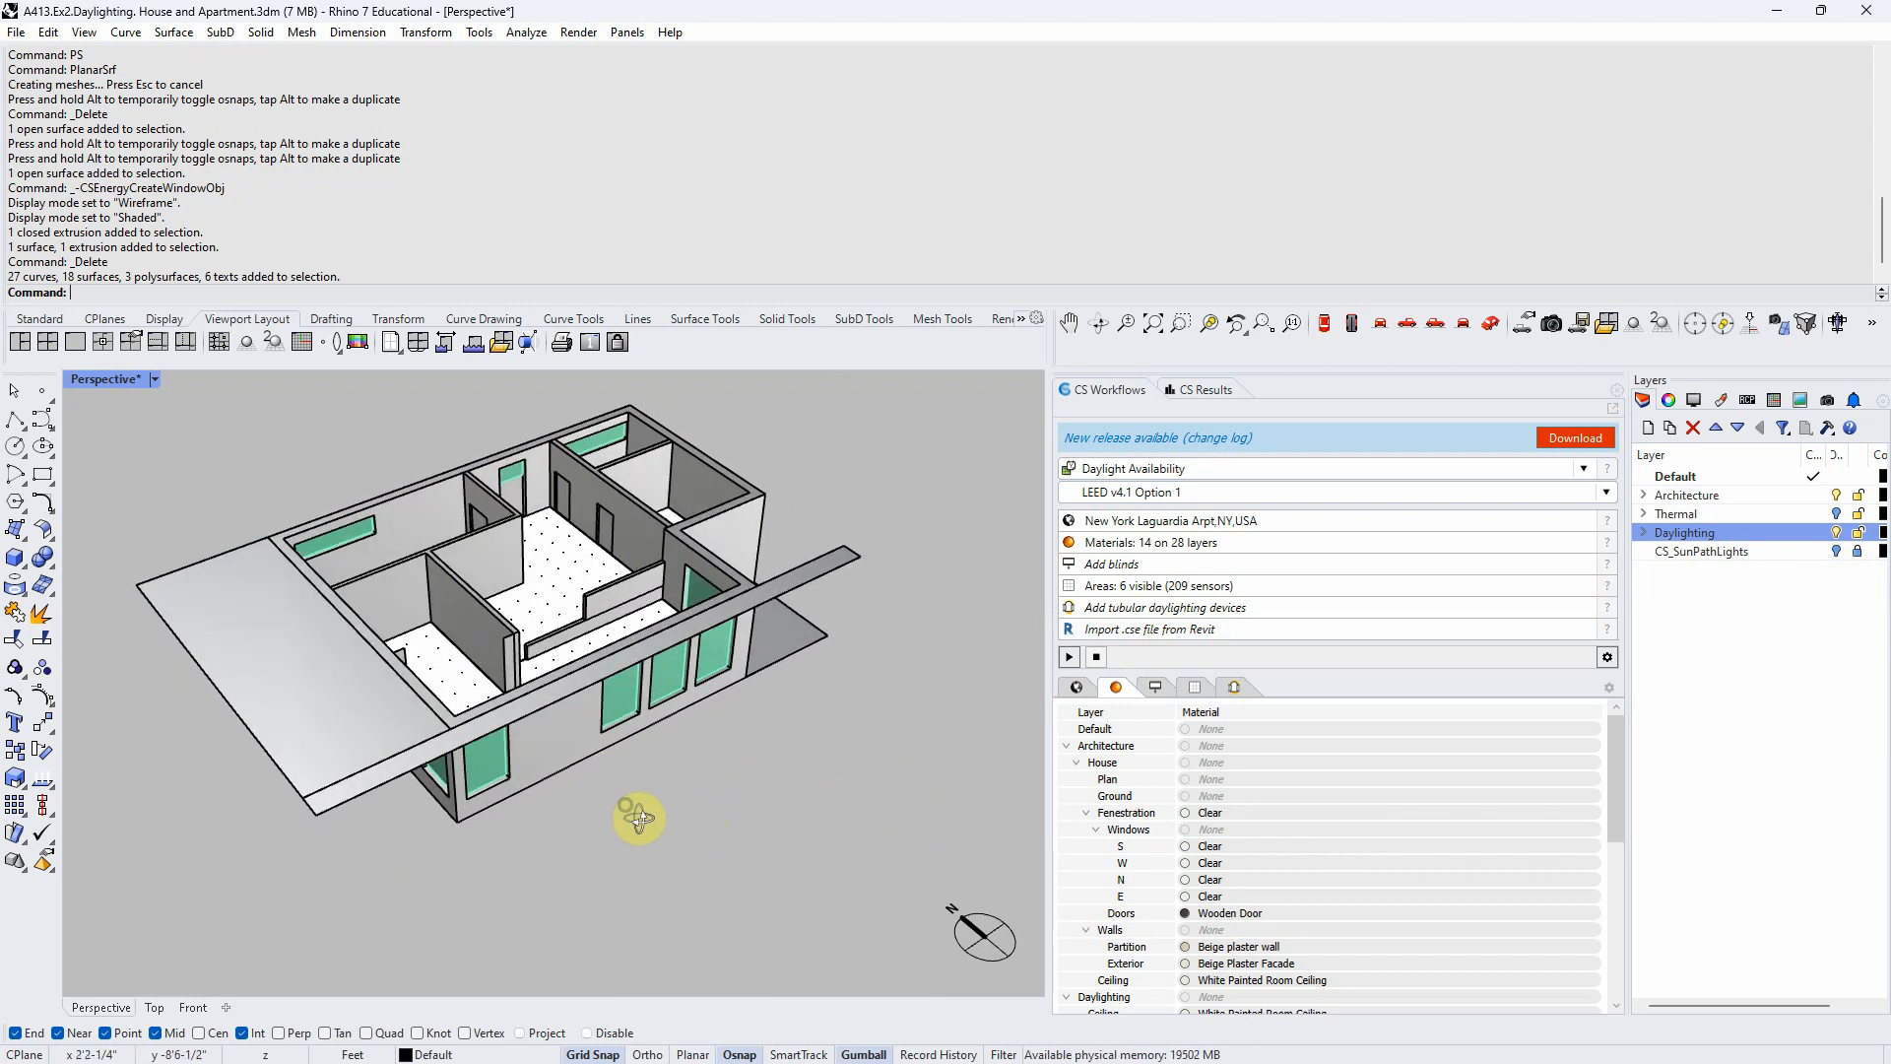
# Examine the daylighting model's walls, recessed window openings, sensor grids and overhangs from several sides and up close
pyautogui.click(542, 739)
pyautogui.click(796, 808)
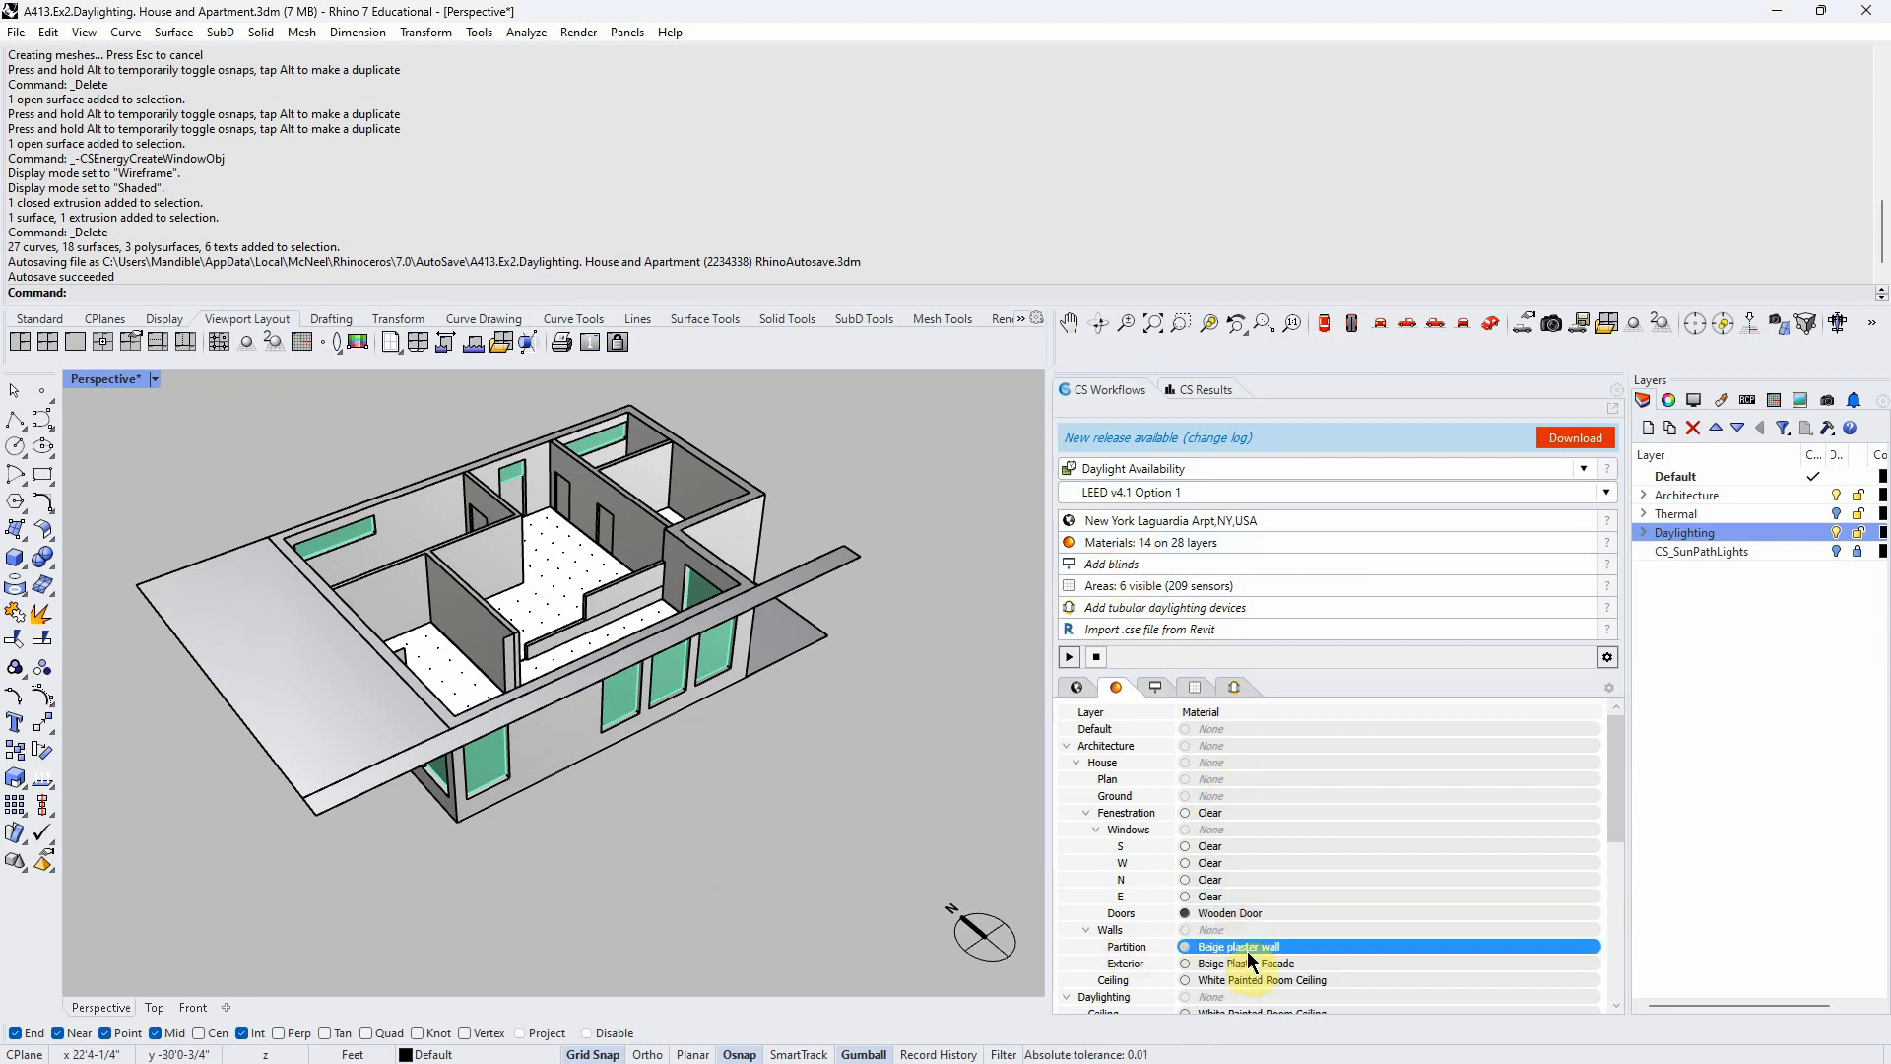
pyautogui.moveTo(607, 859); pyautogui.dragTo(598, 844, button='right')
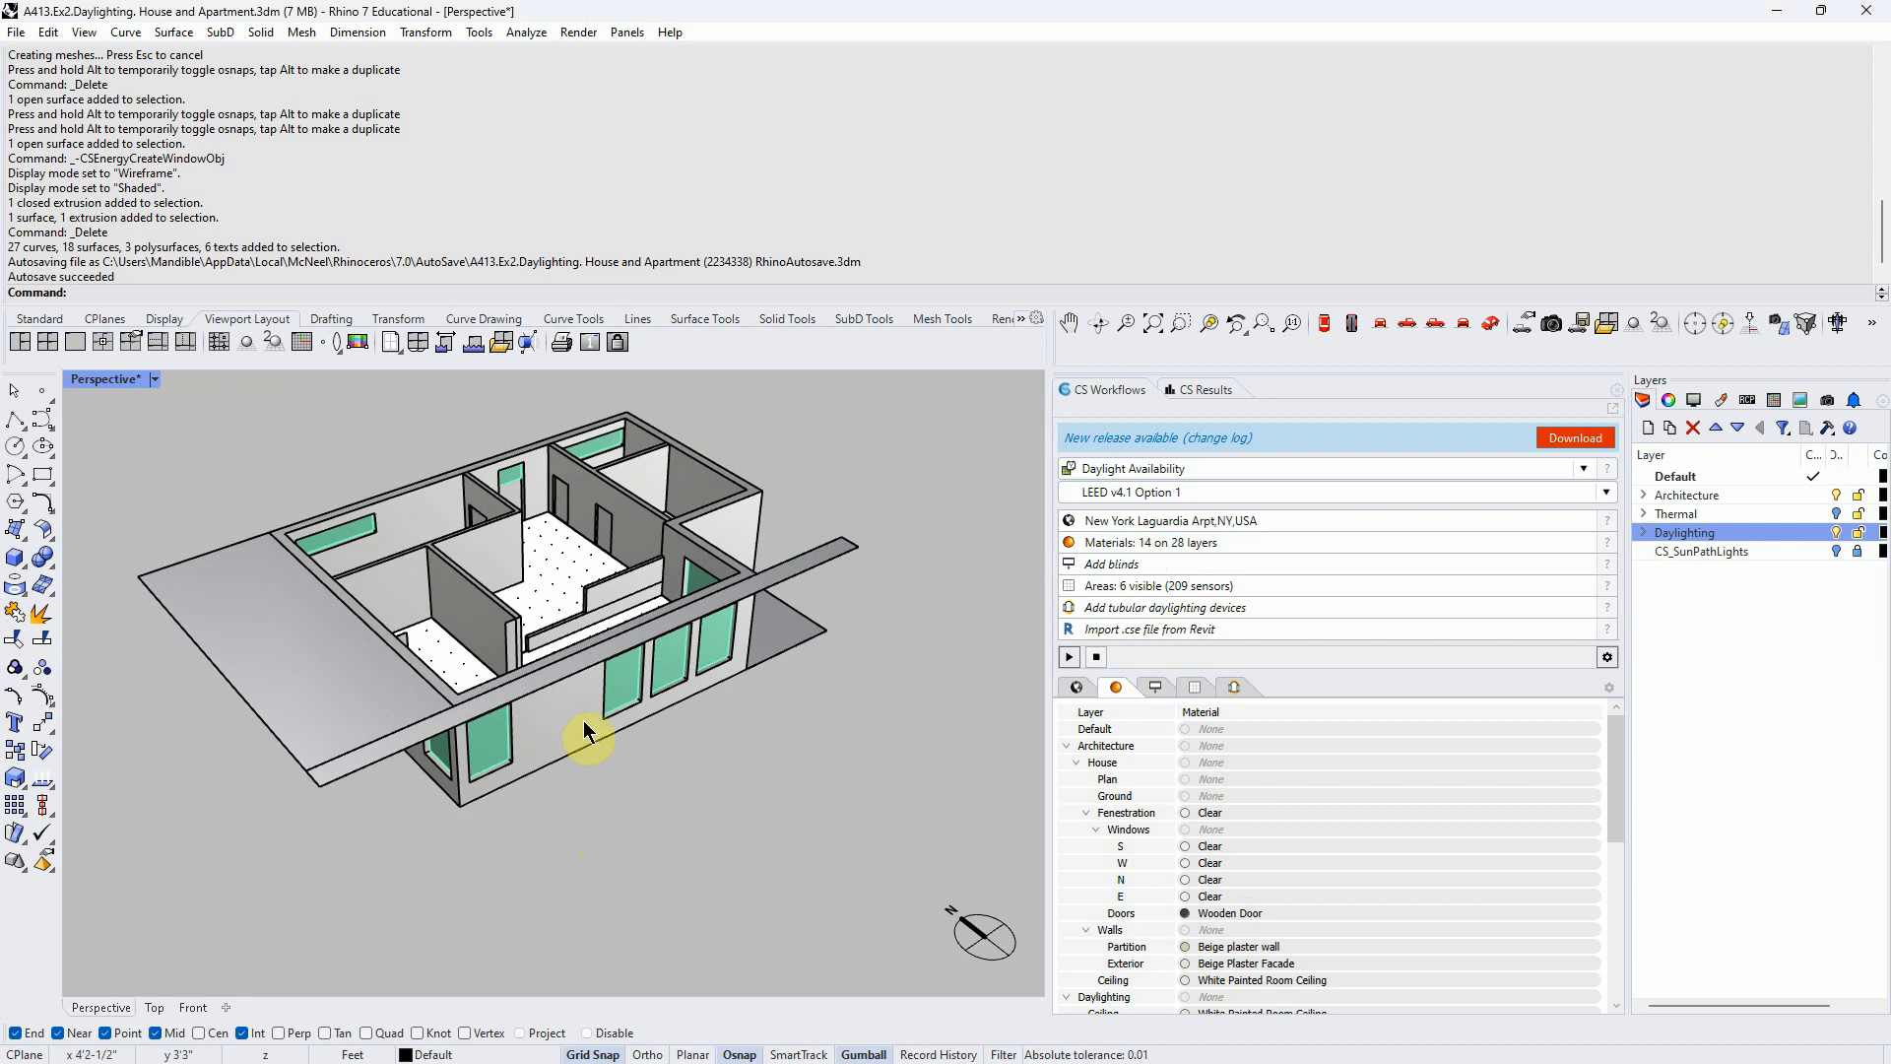
pyautogui.scroll(2, 576, 716)
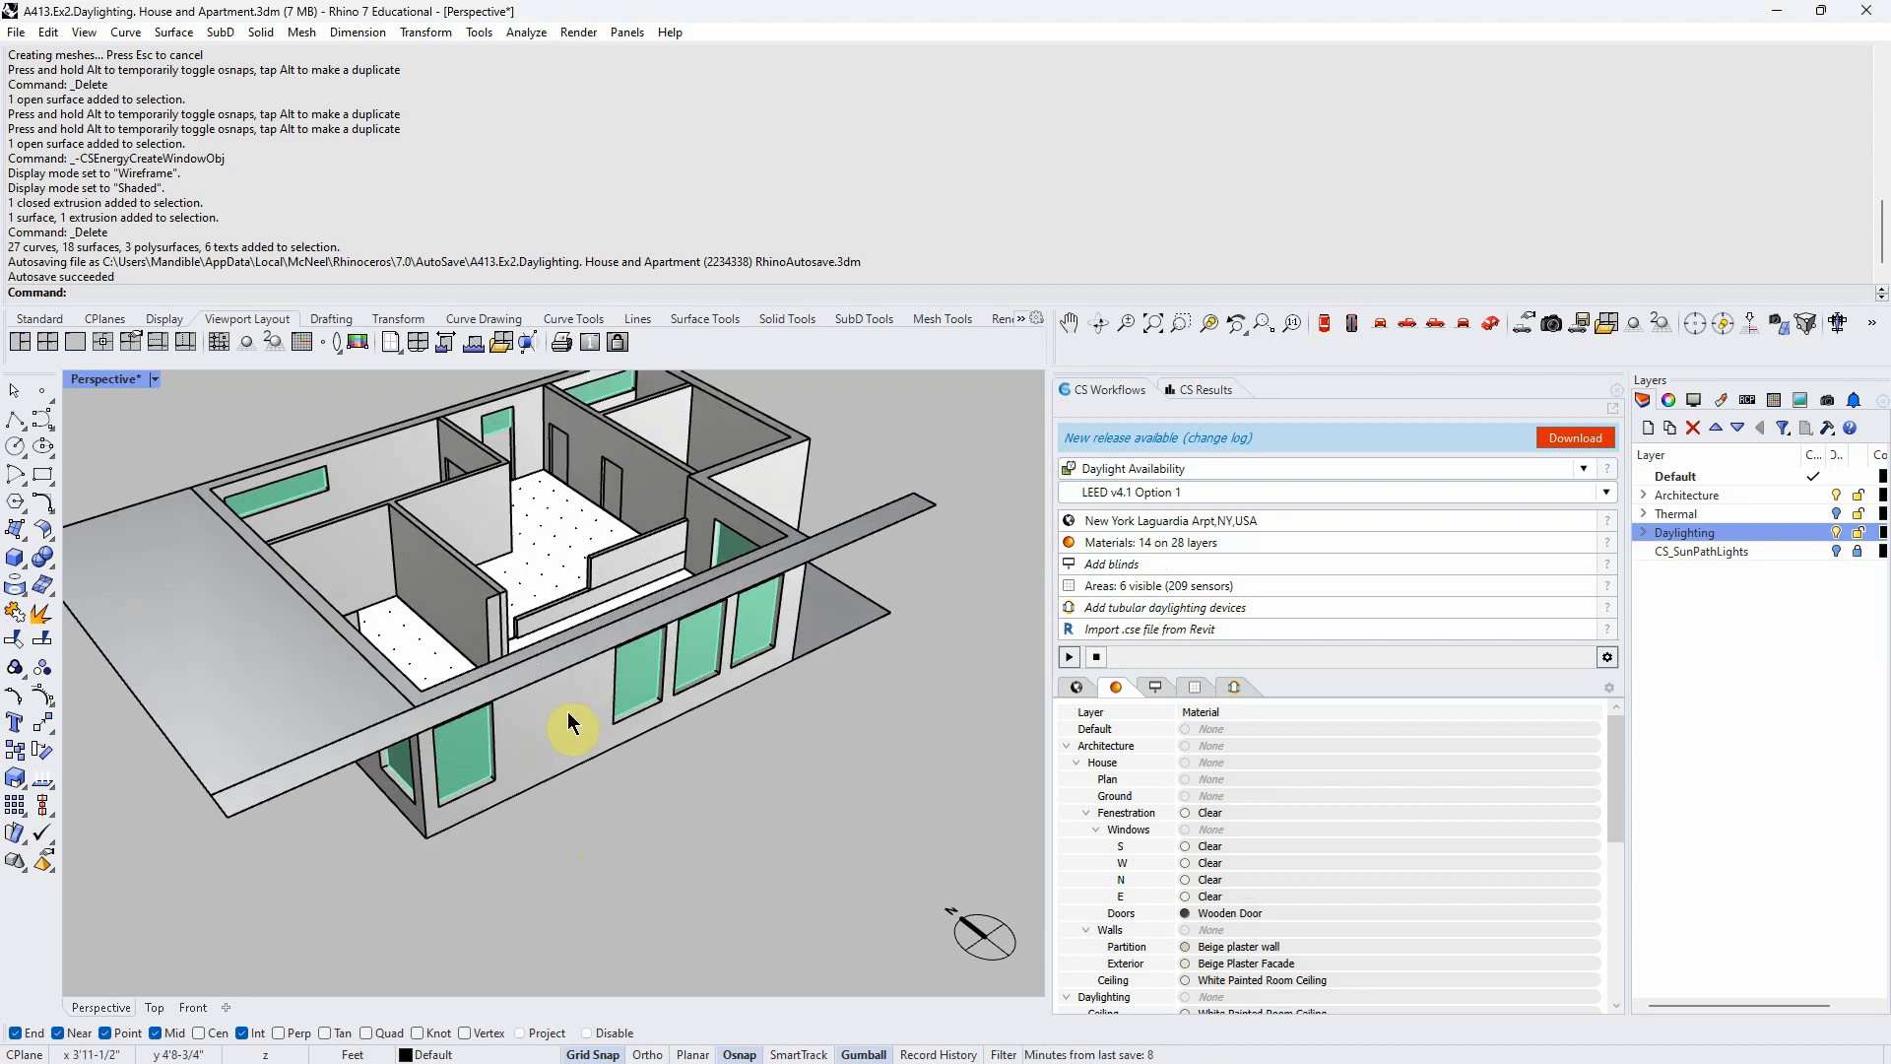
pyautogui.moveTo(591, 804); pyautogui.dragTo(788, 806, button='right')
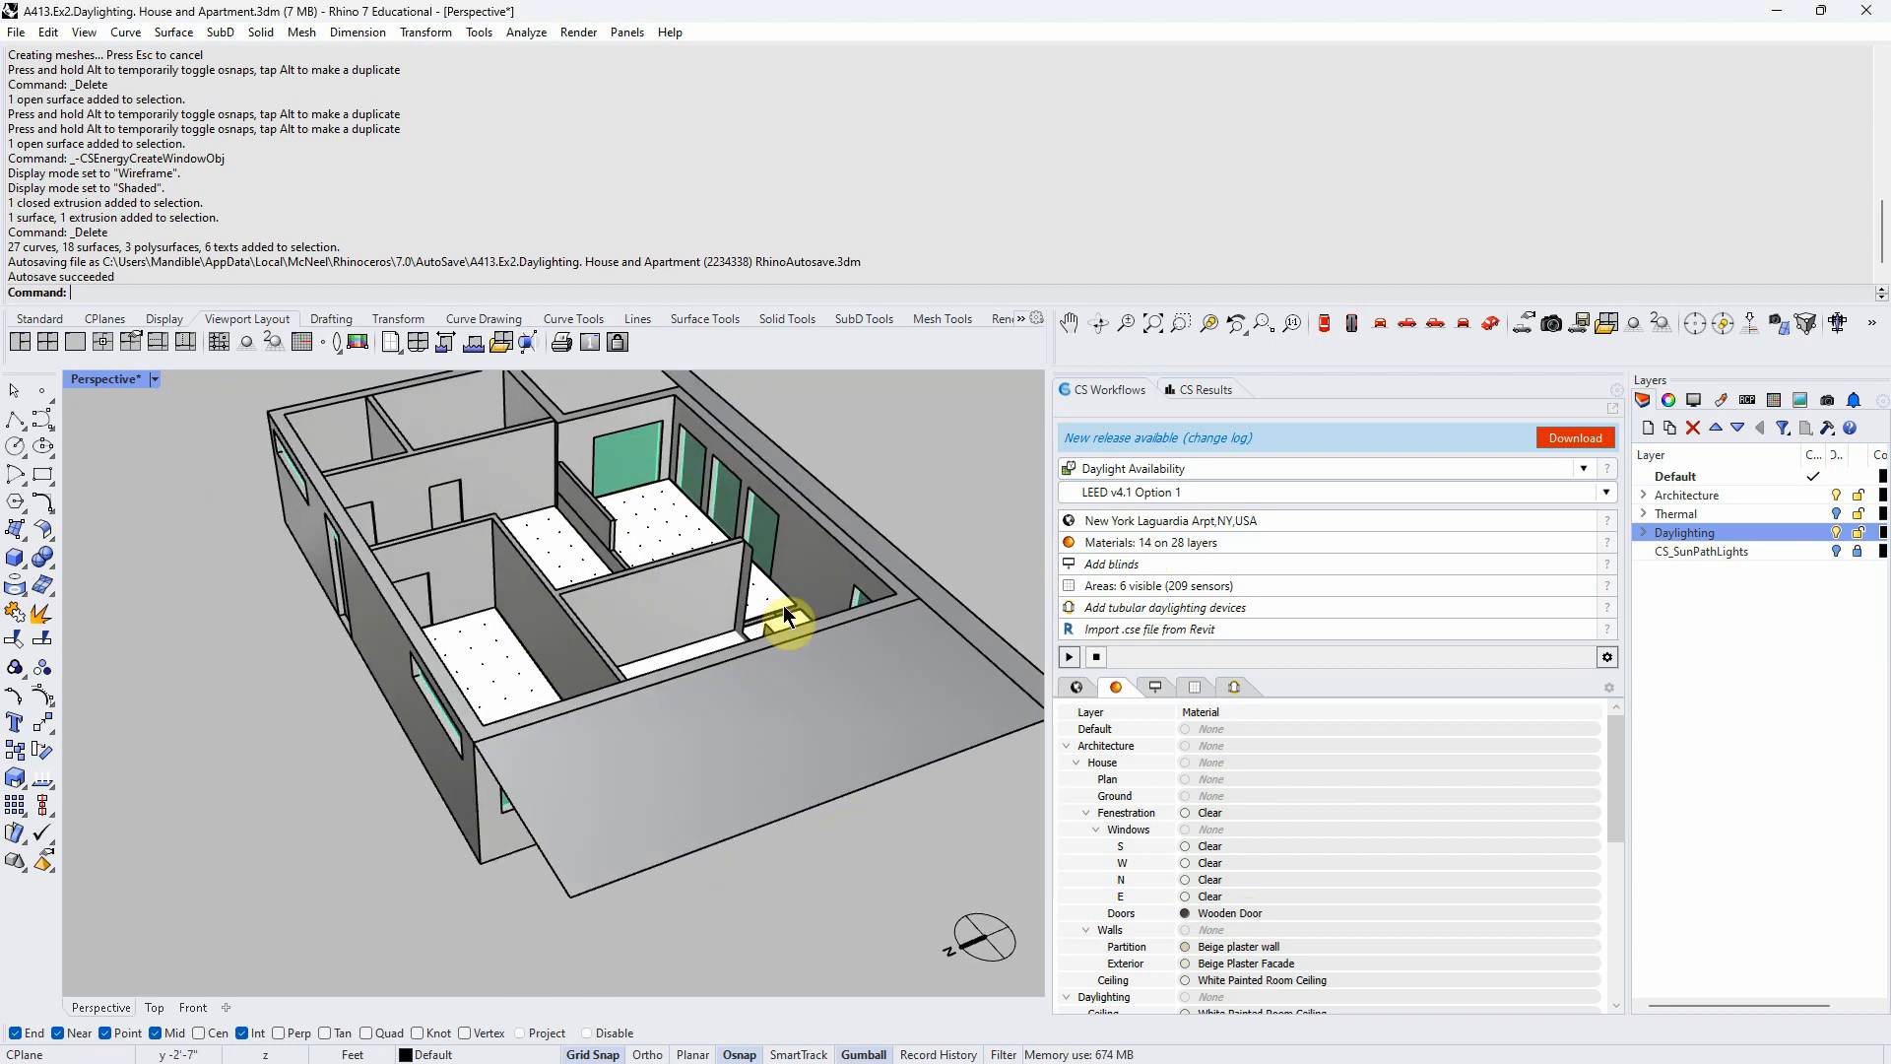
pyautogui.moveTo(819, 625); pyautogui.dragTo(759, 800, button='right')
pyautogui.scroll(5, 759, 788)
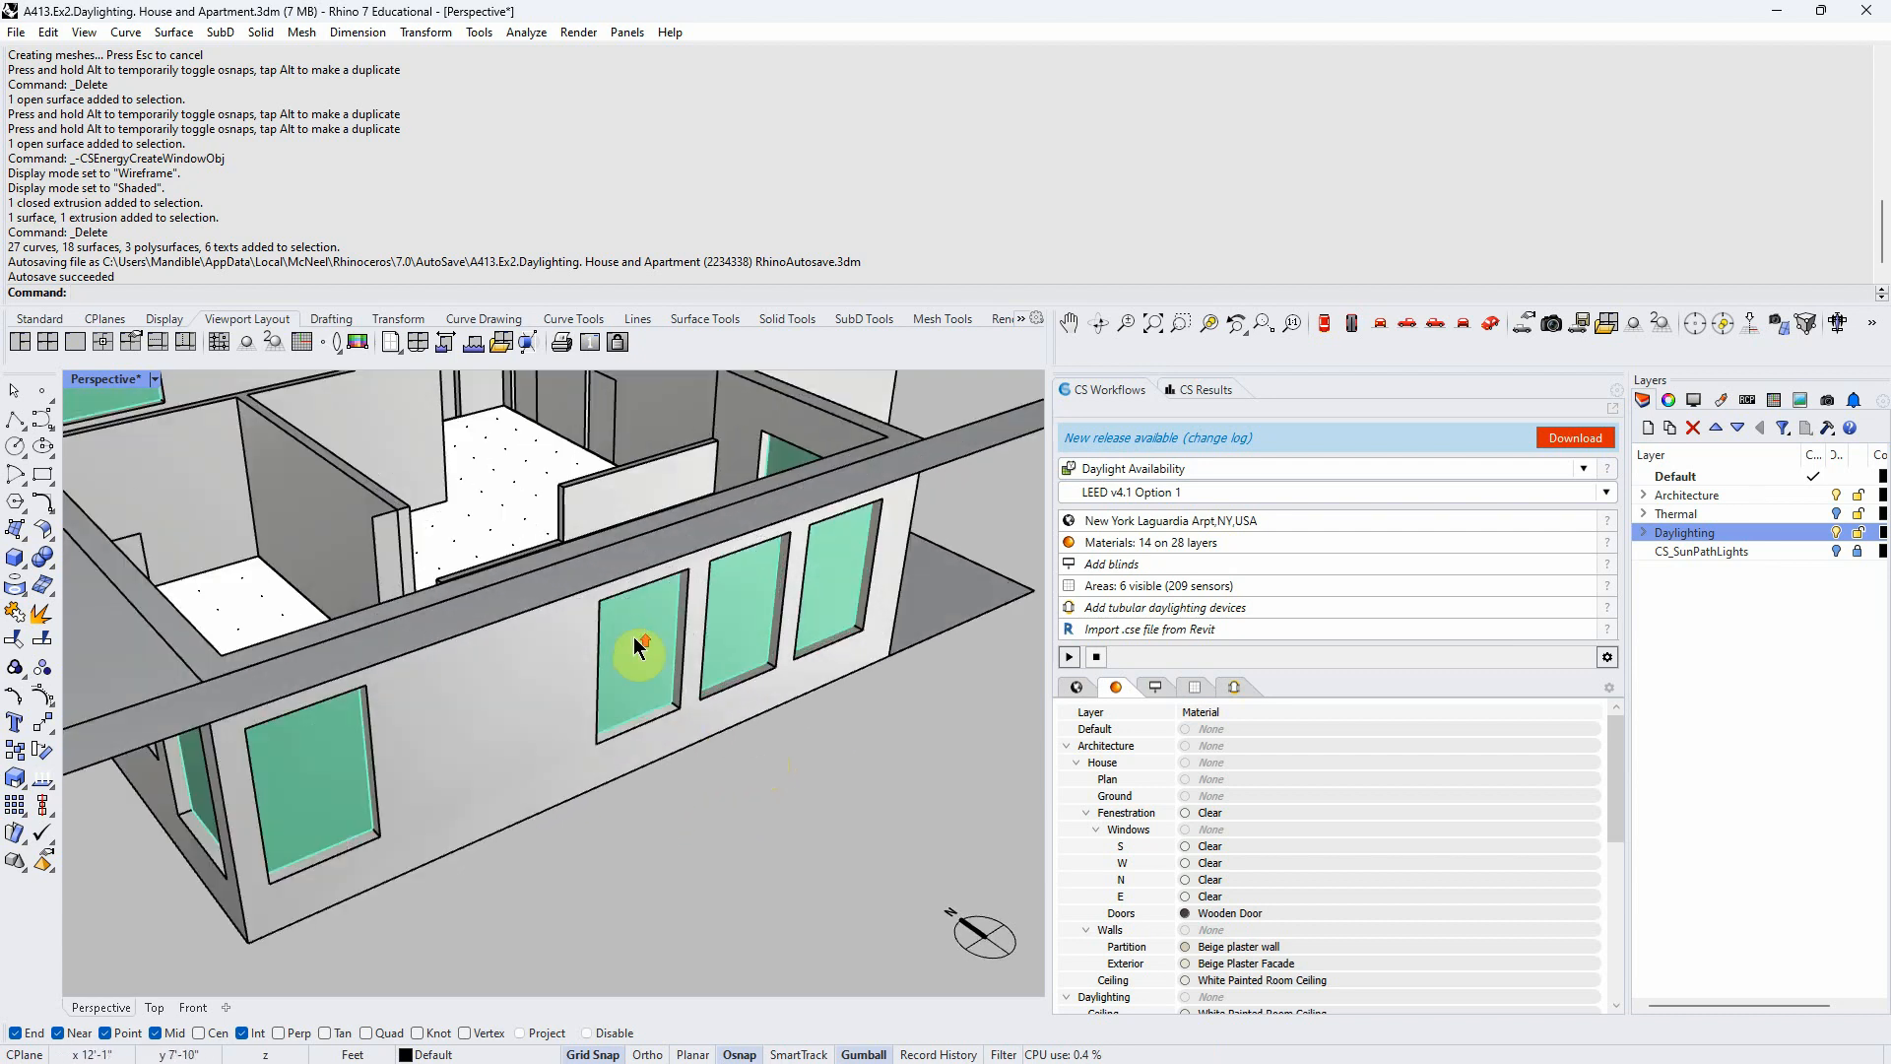
pyautogui.click(670, 702)
pyautogui.click(716, 847)
pyautogui.moveTo(726, 855); pyautogui.dragTo(756, 737, button='right')
pyautogui.scroll(4, 754, 719)
pyautogui.click(753, 698)
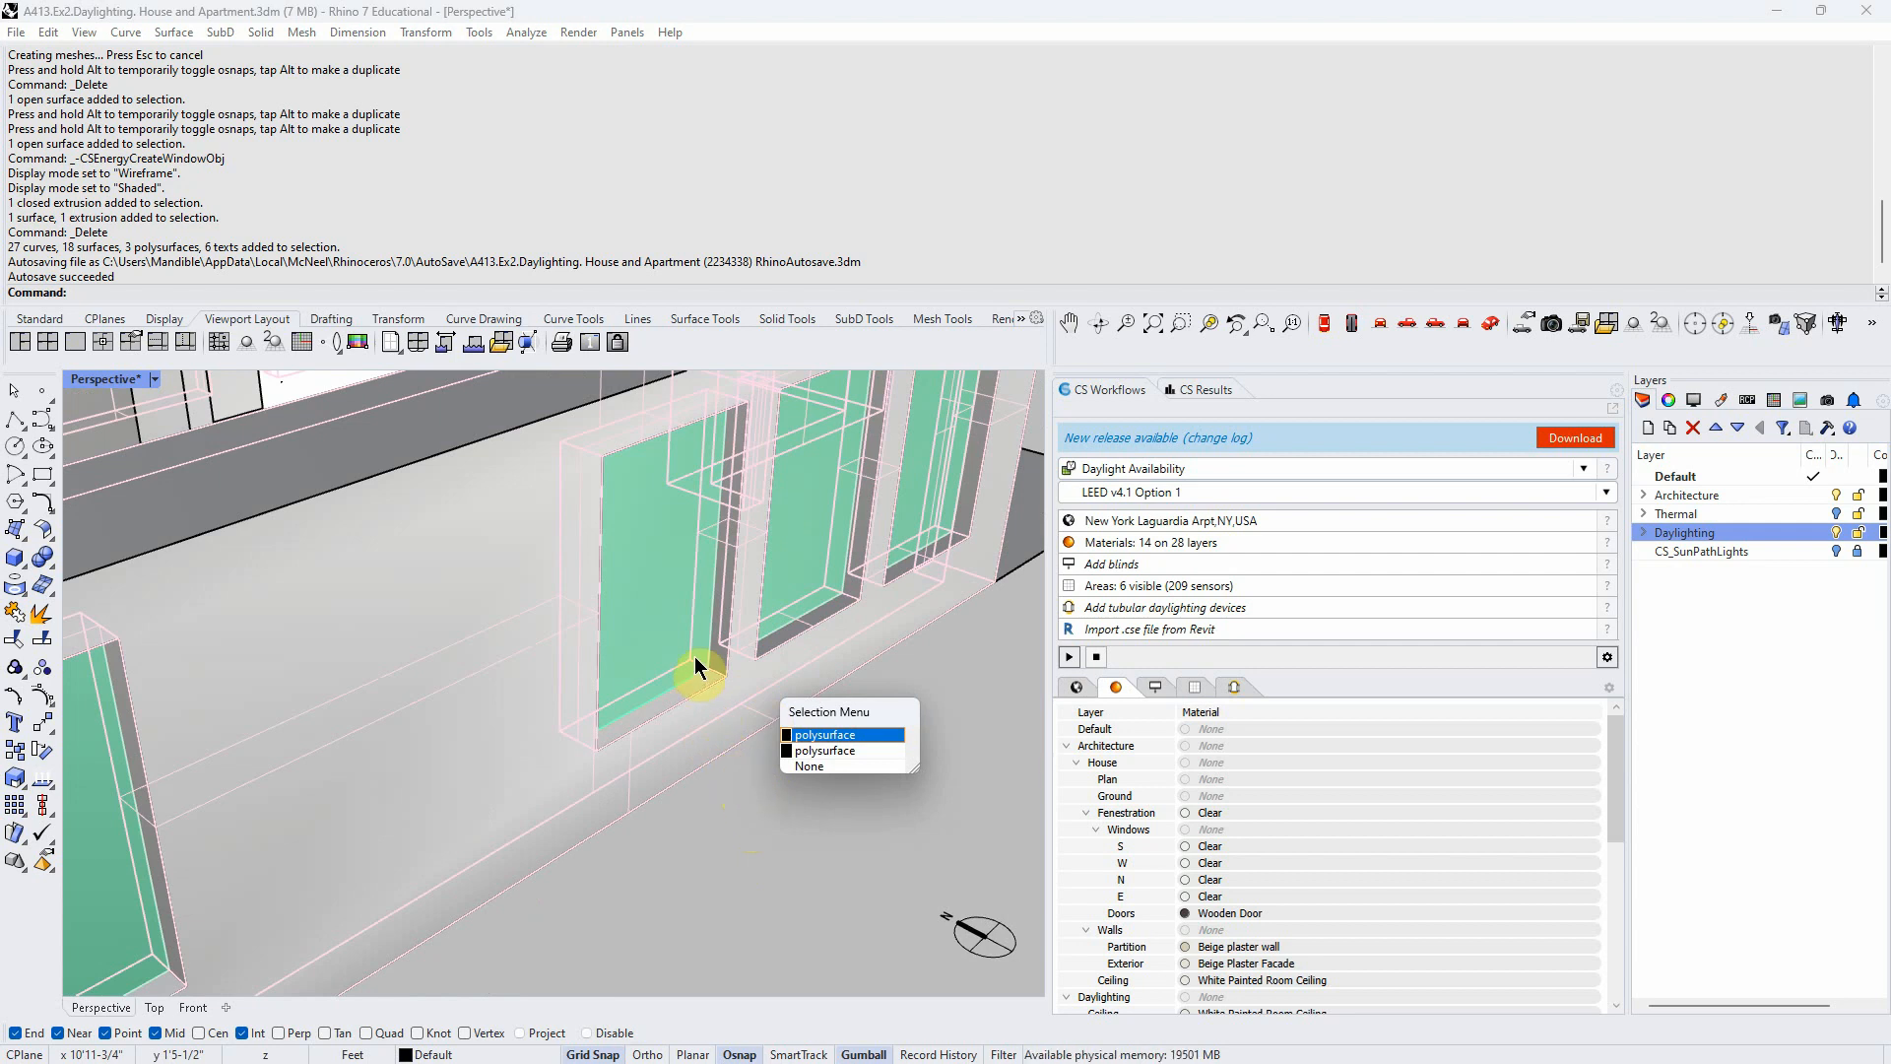
pyautogui.press('Escape')
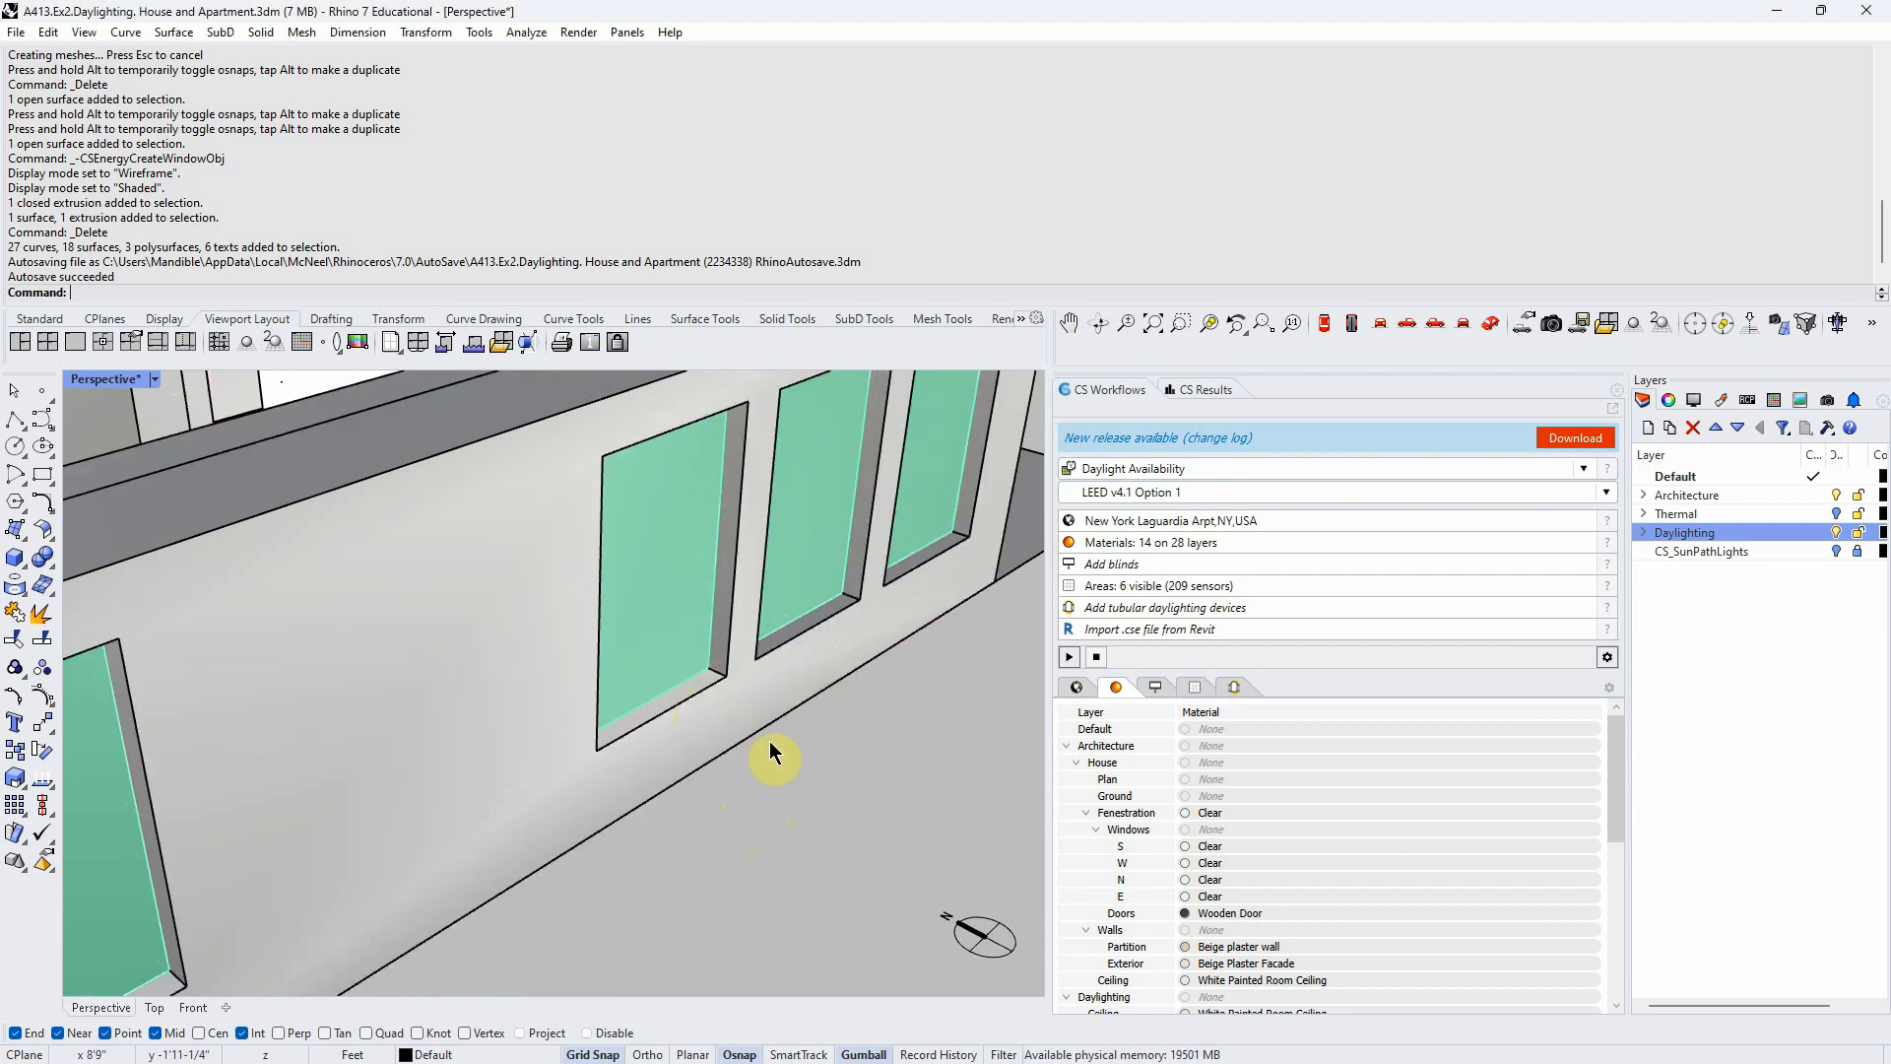
pyautogui.scroll(-6, 703, 707)
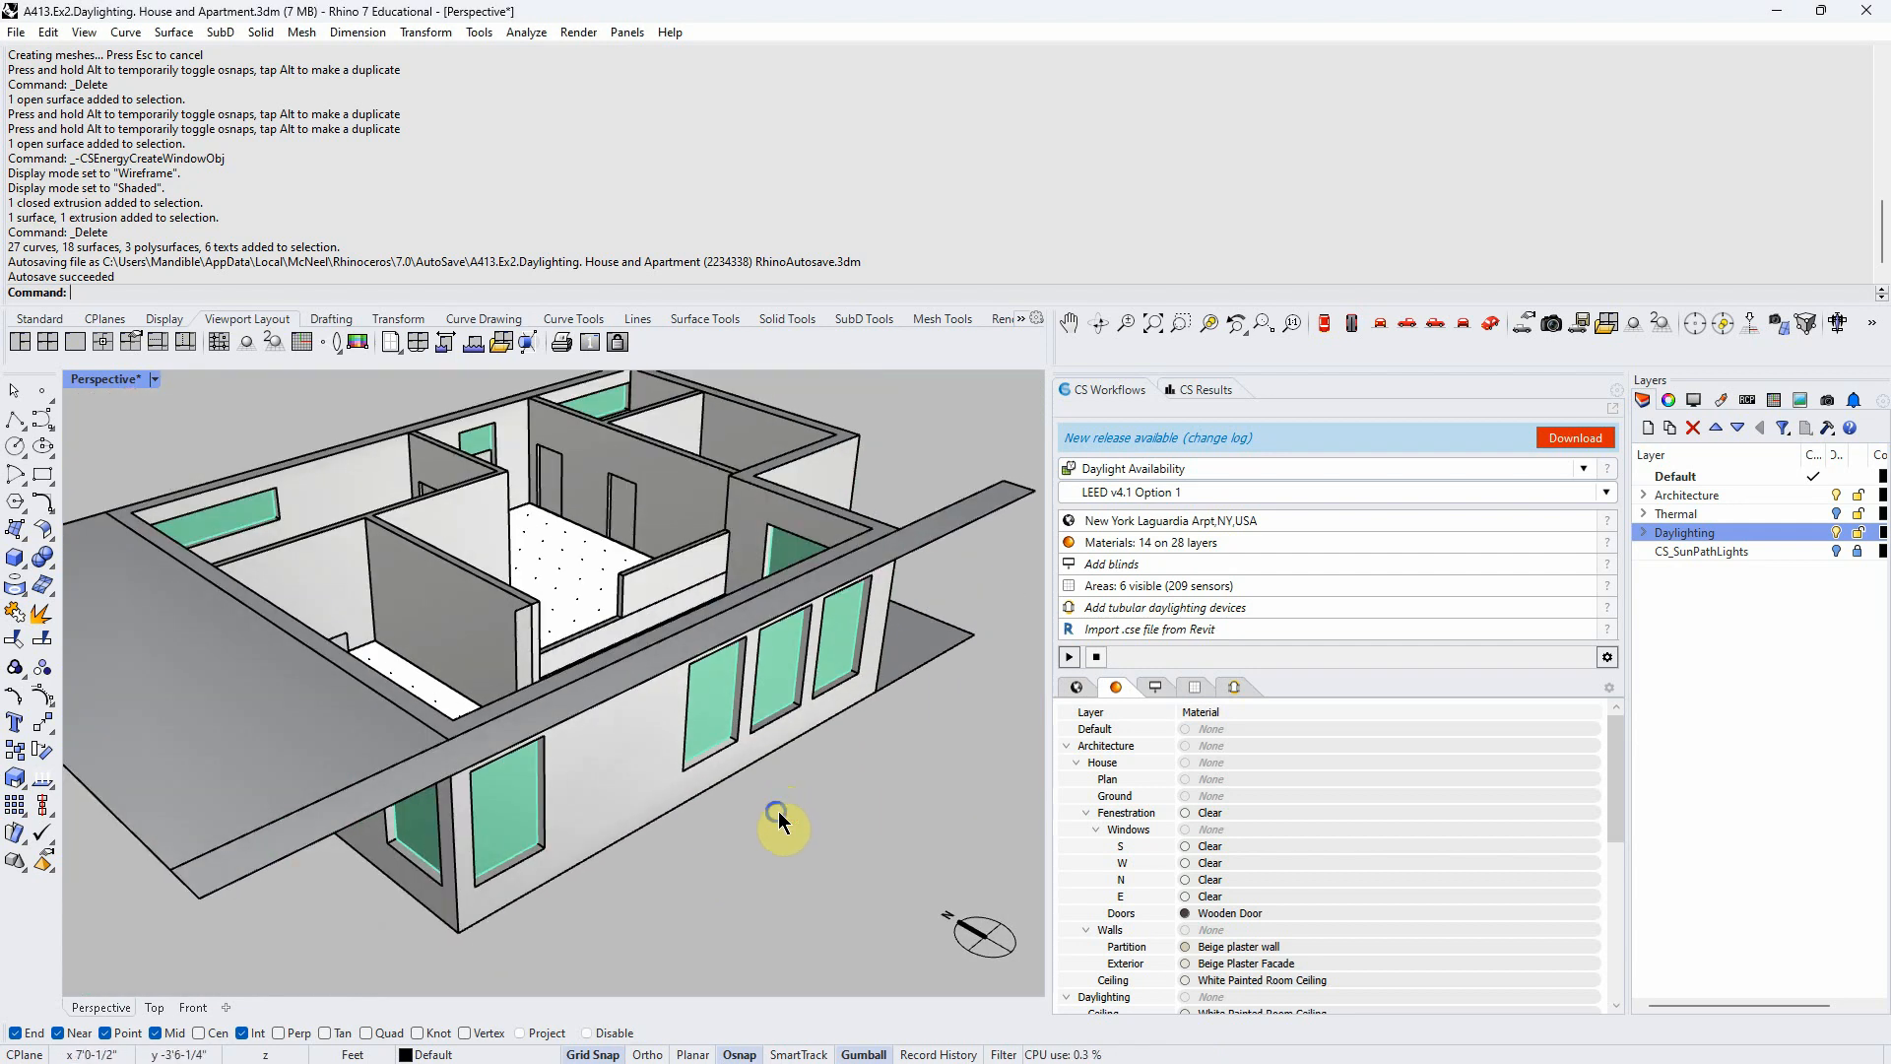
pyautogui.scroll(-4, 778, 806)
pyautogui.moveTo(677, 735); pyautogui.dragTo(663, 747, button='right')
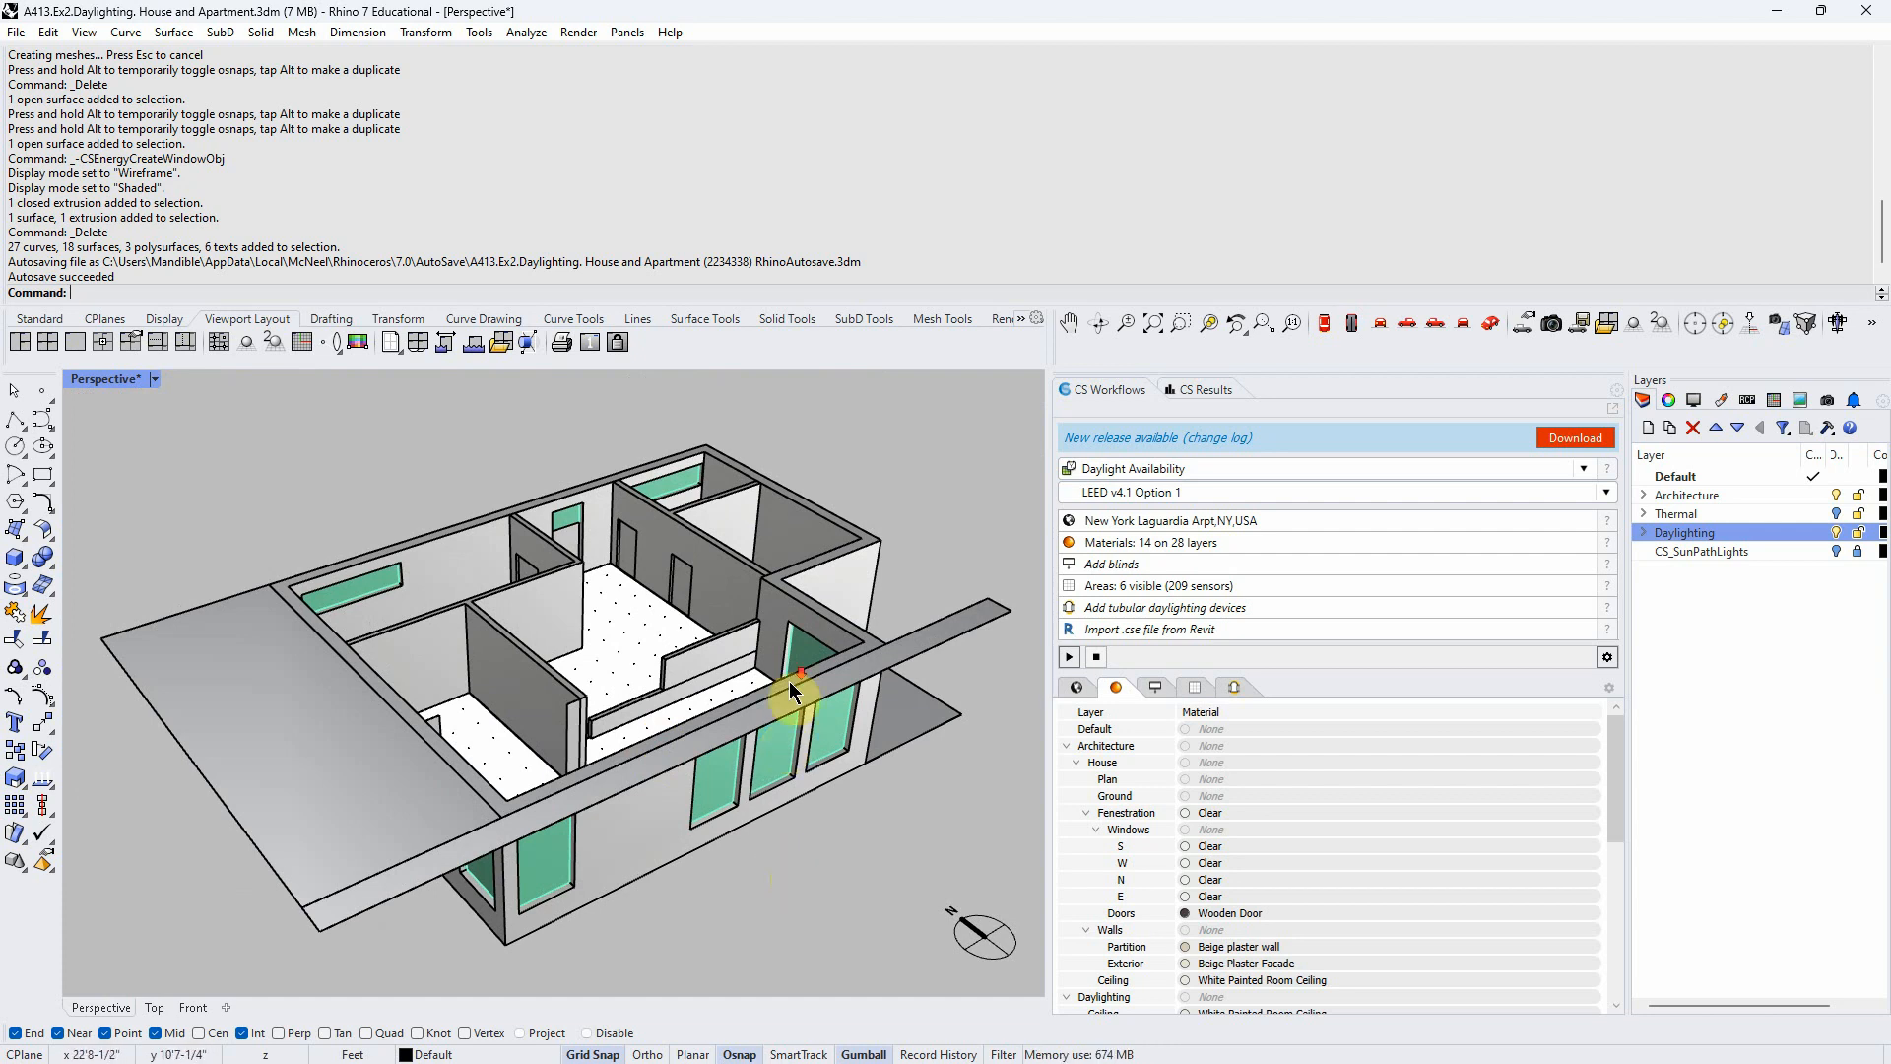
pyautogui.scroll(-1, 777, 772)
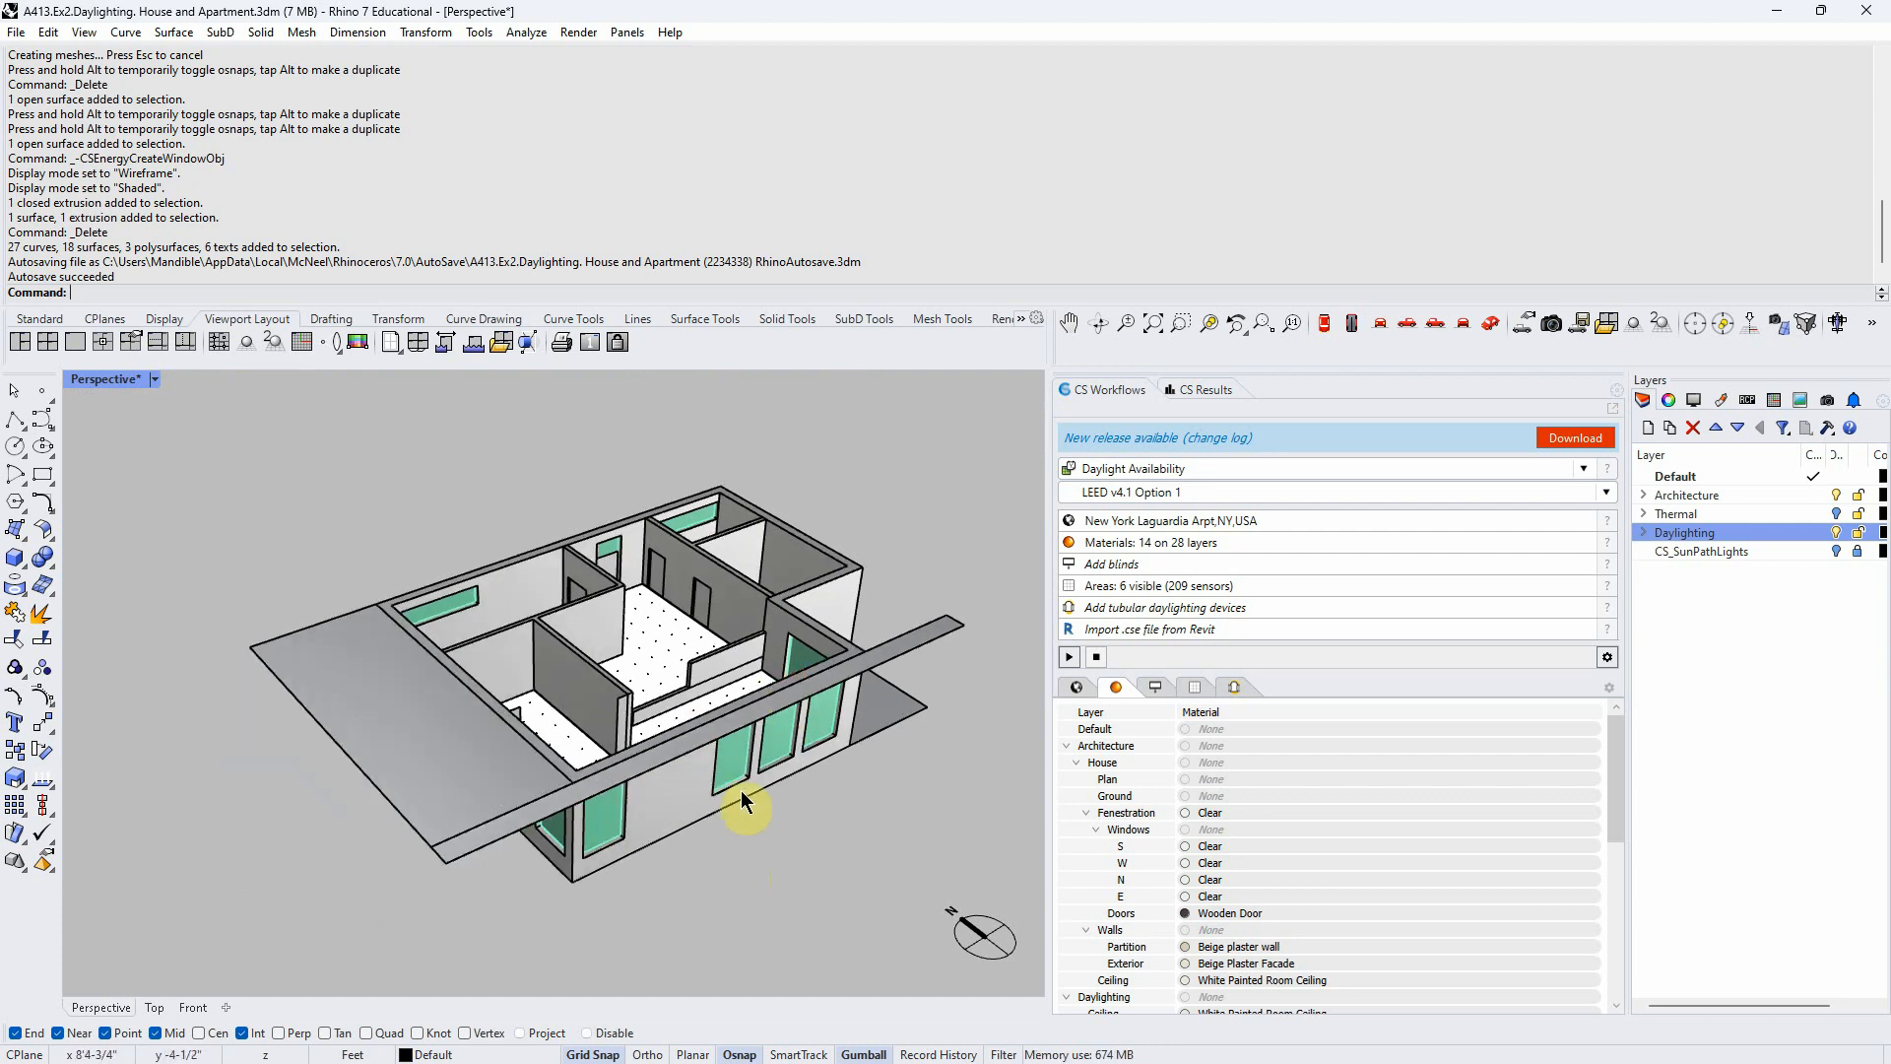
# Turn off the Daylighting and Architecture layers and turn on the Thermal layer
pyautogui.click(1836, 533)
pyautogui.moveTo(783, 807); pyautogui.dragTo(772, 869, button='right')
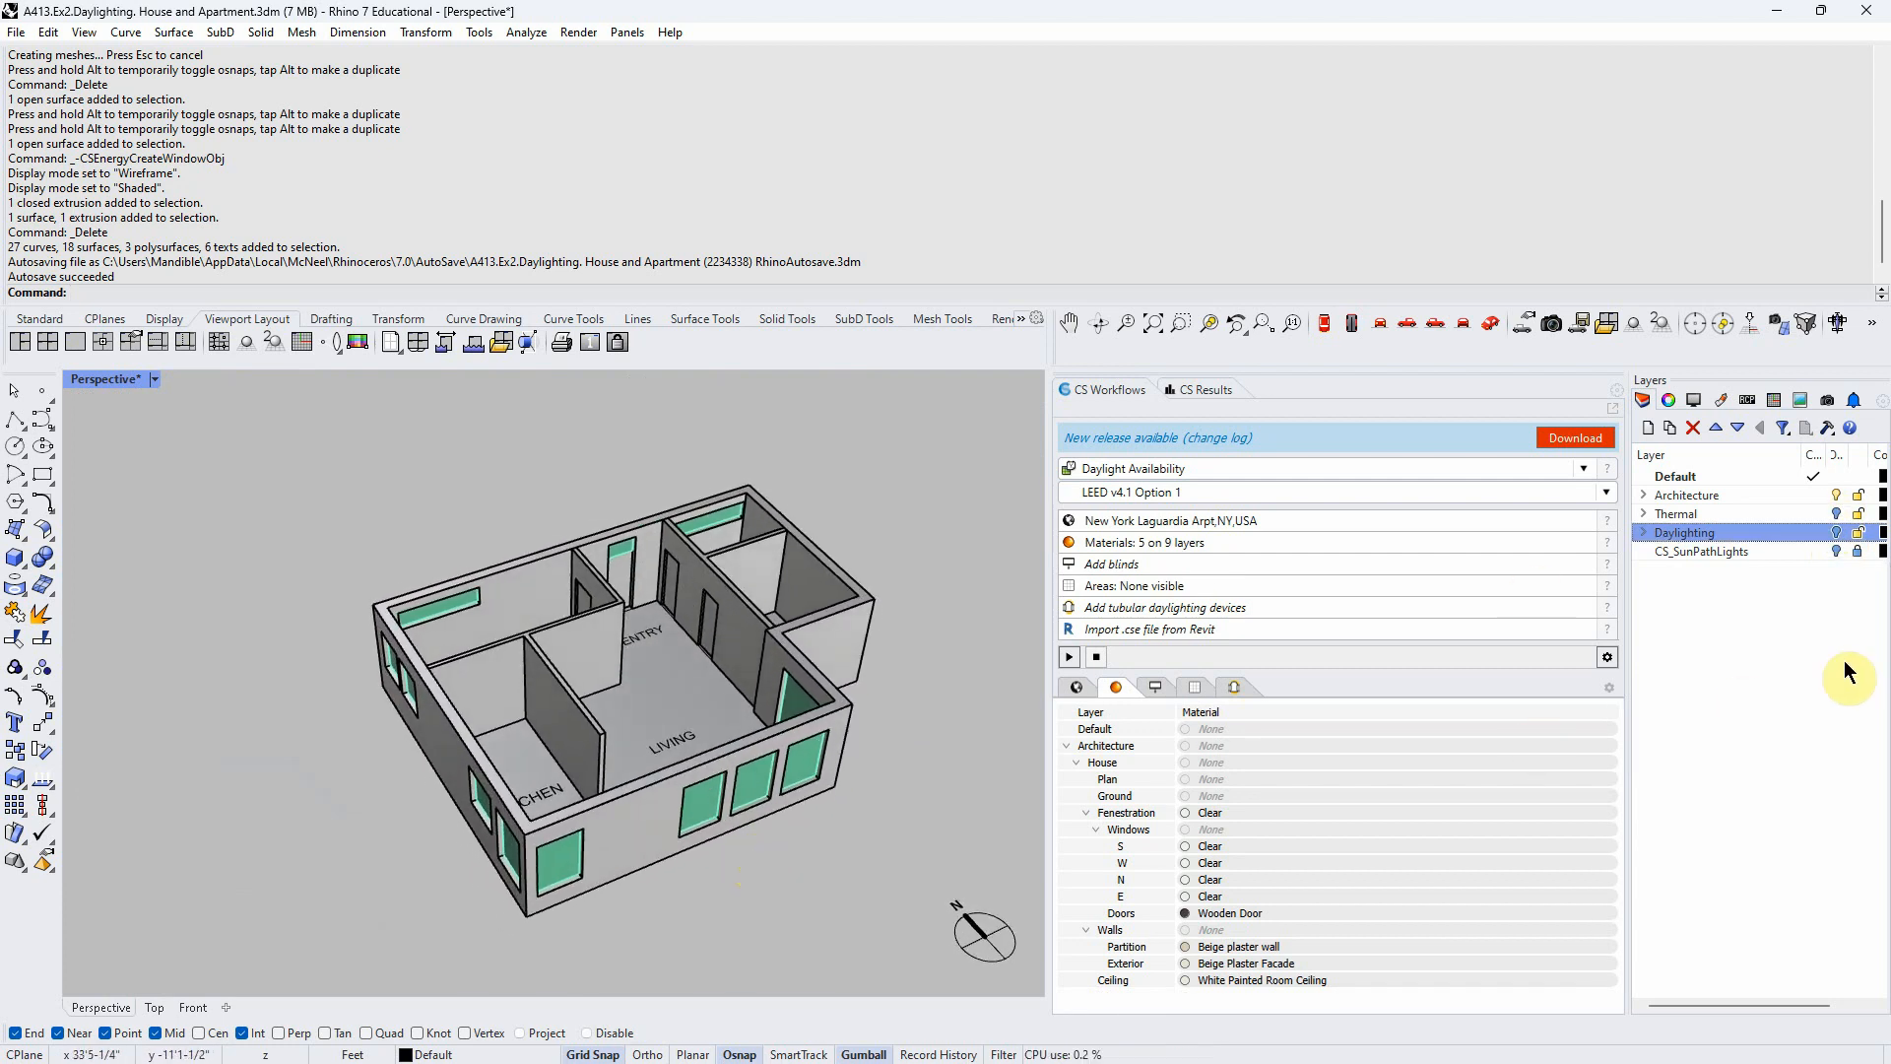
pyautogui.click(1835, 513)
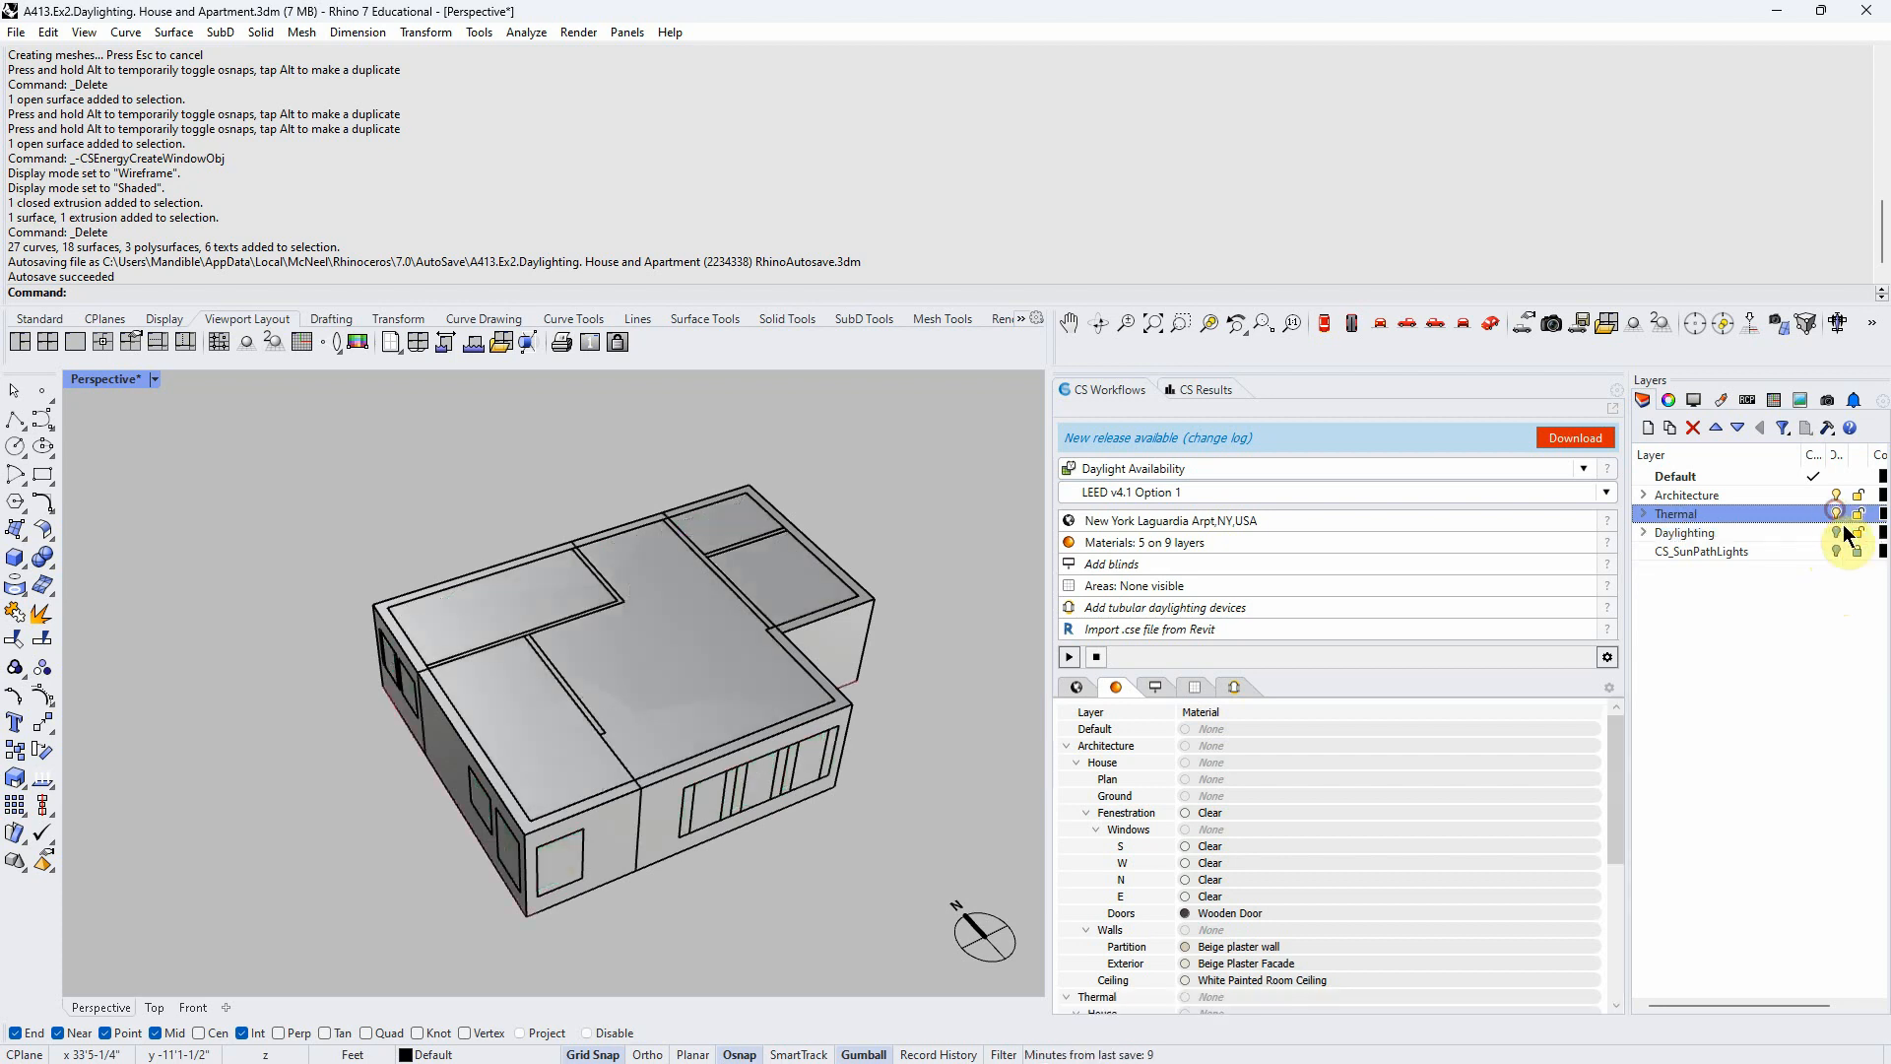
pyautogui.click(1835, 495)
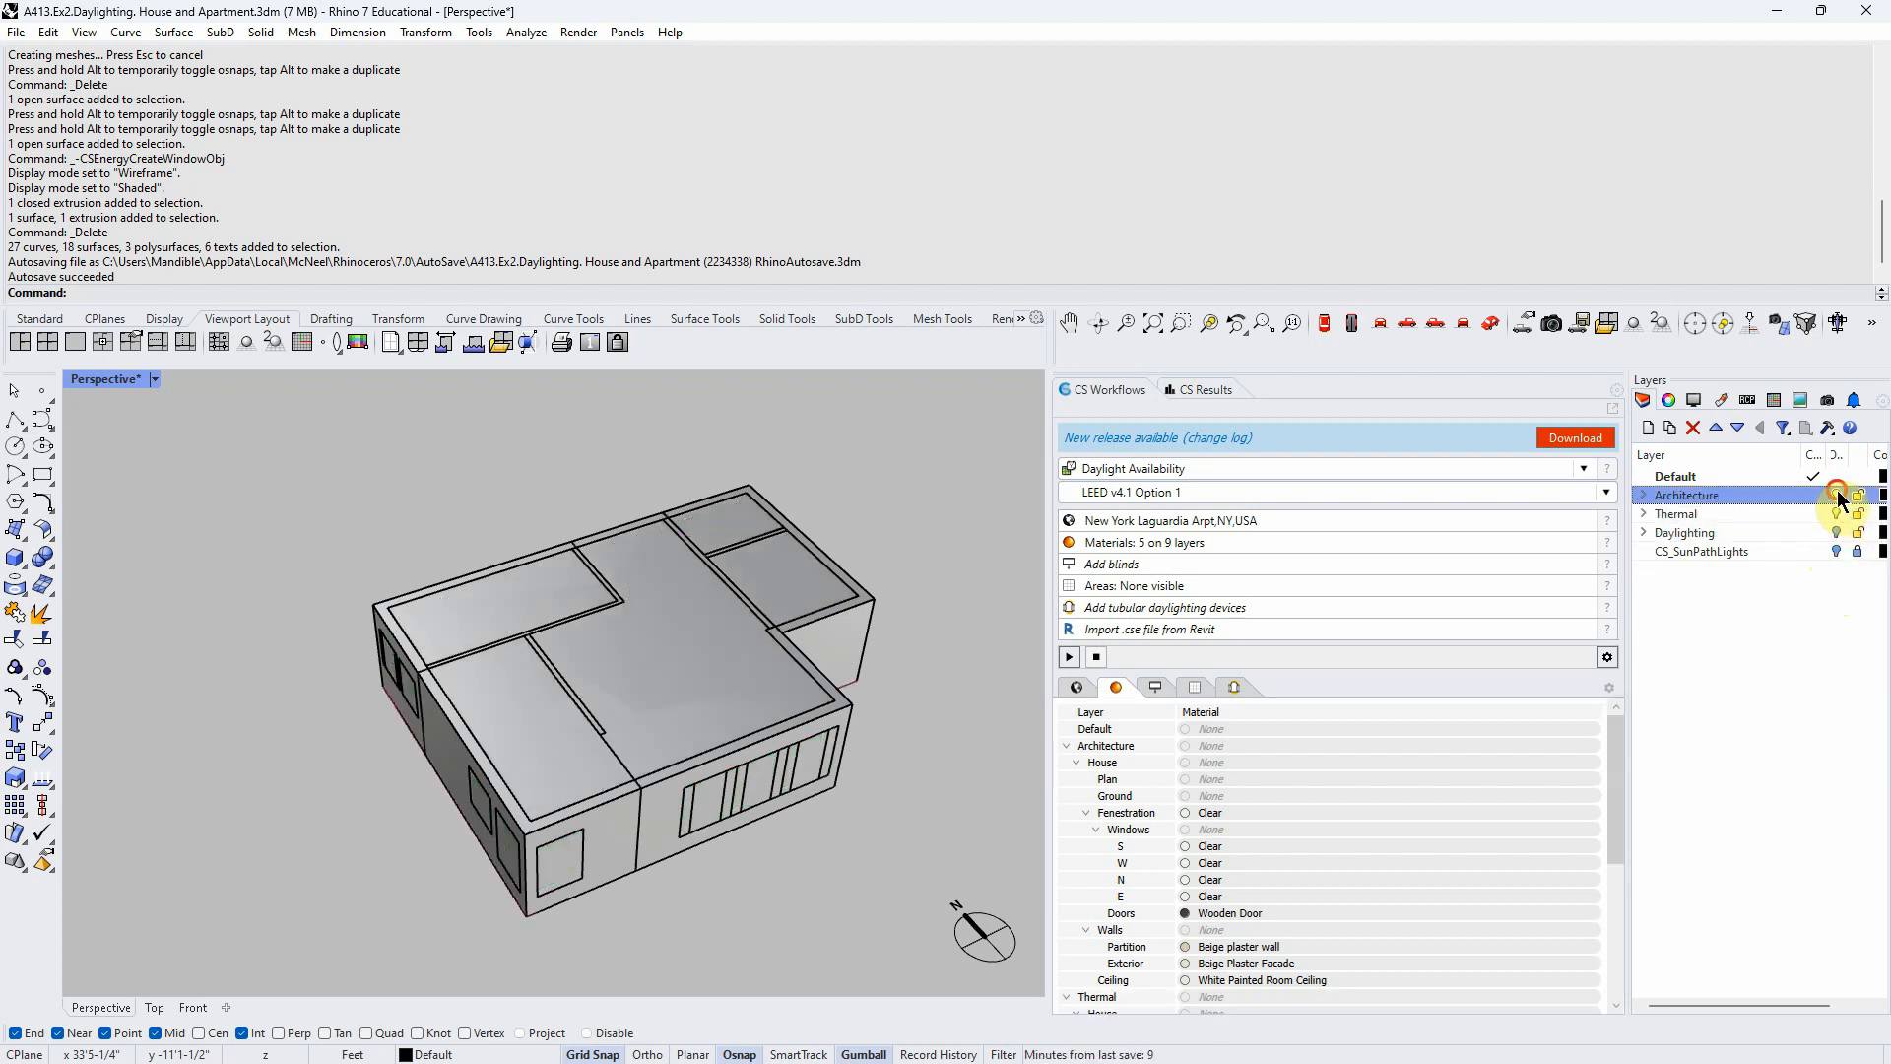
# Inspect the thermal model's room volumes by selecting the closed polysurface of the kitchen, then clear the selection
pyautogui.click(542, 773)
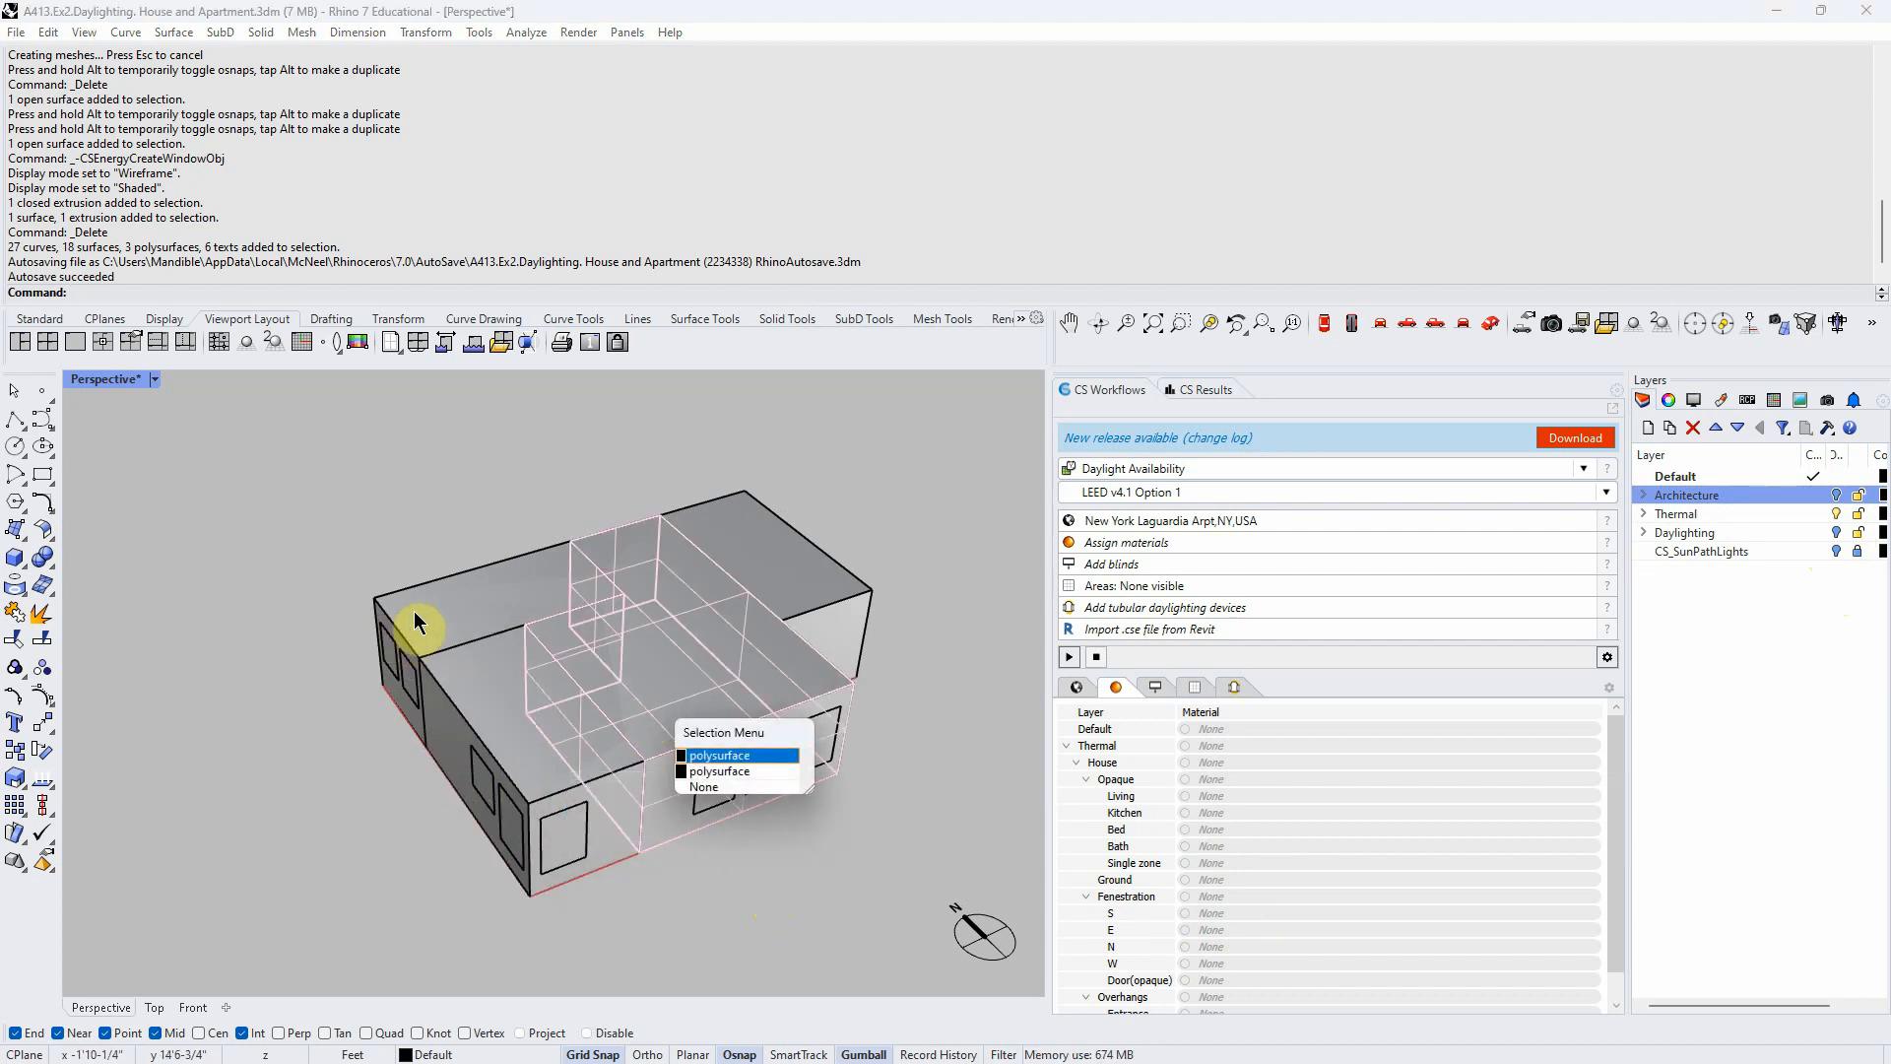
pyautogui.click(425, 626)
pyautogui.click(458, 699)
pyautogui.click(568, 788)
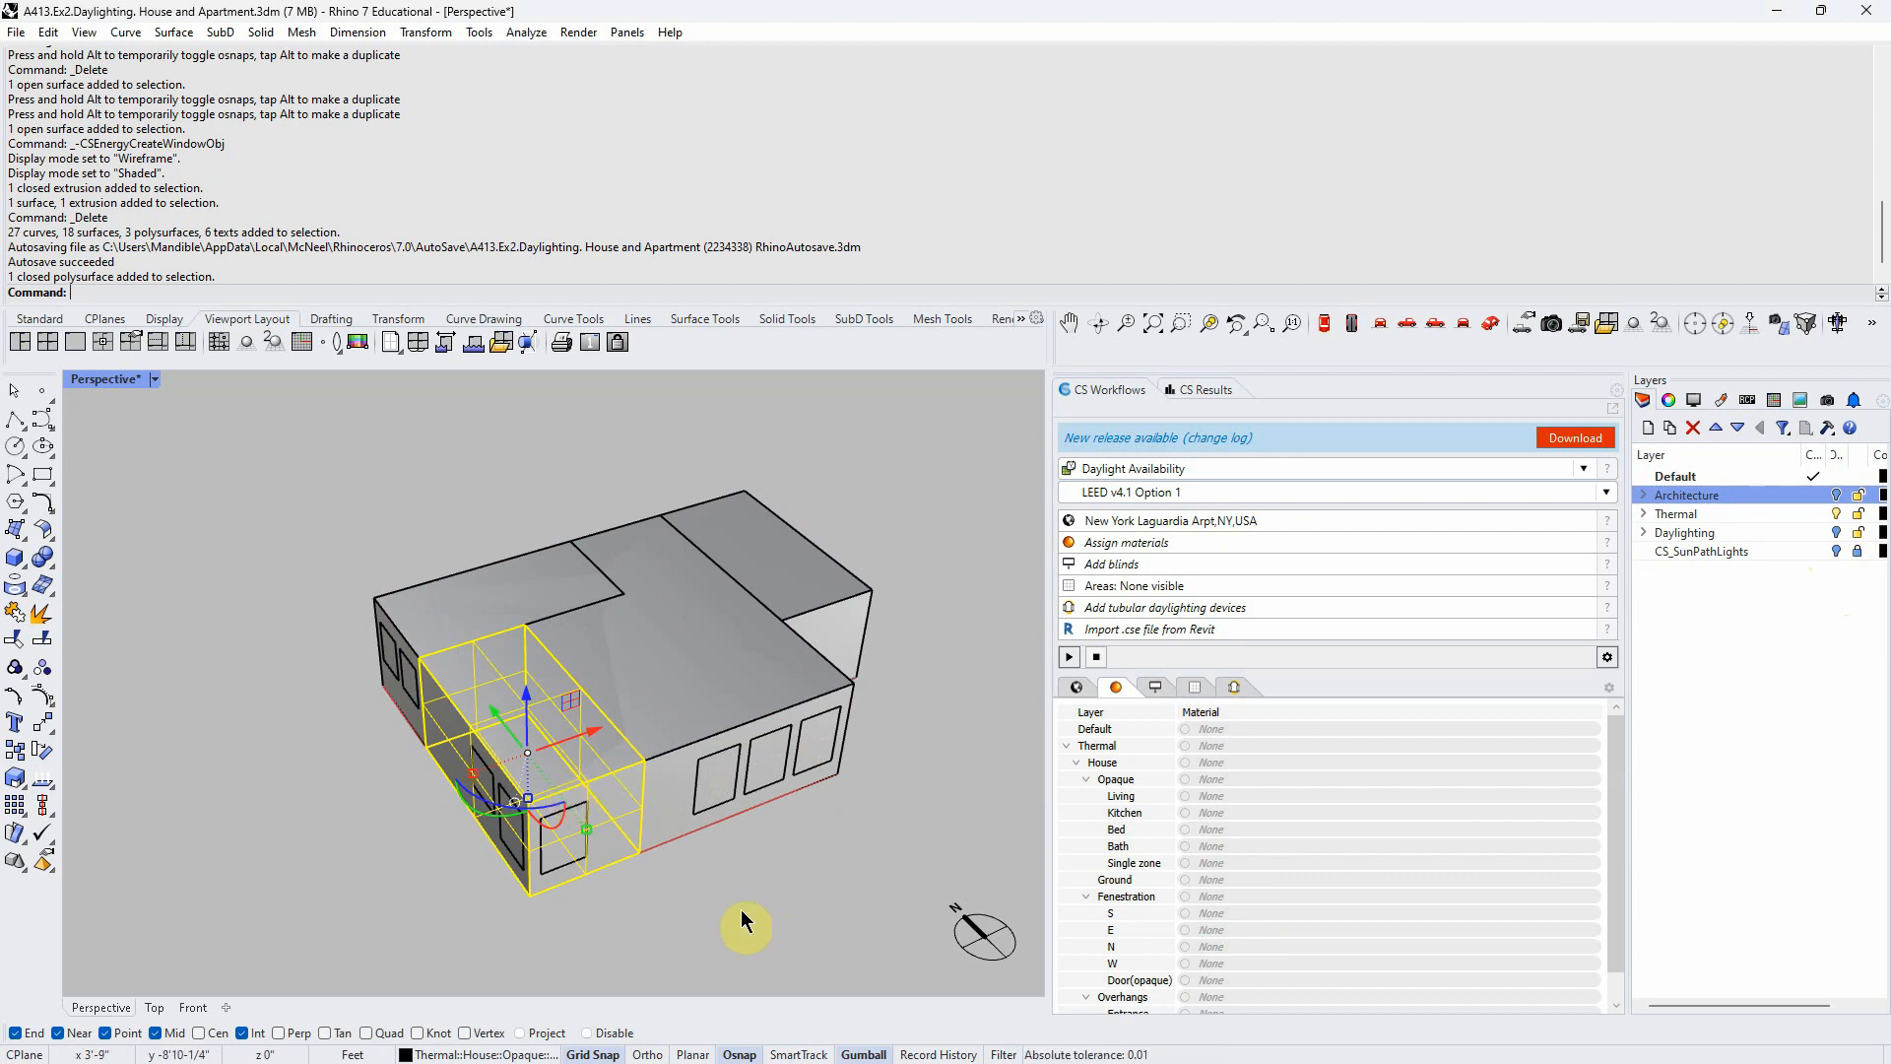
pyautogui.moveTo(740, 921)
pyautogui.mouseDown(button='right')
pyautogui.moveTo(729, 941)
pyautogui.moveTo(686, 935)
pyautogui.mouseUp(button='right')
pyautogui.click(686, 935)
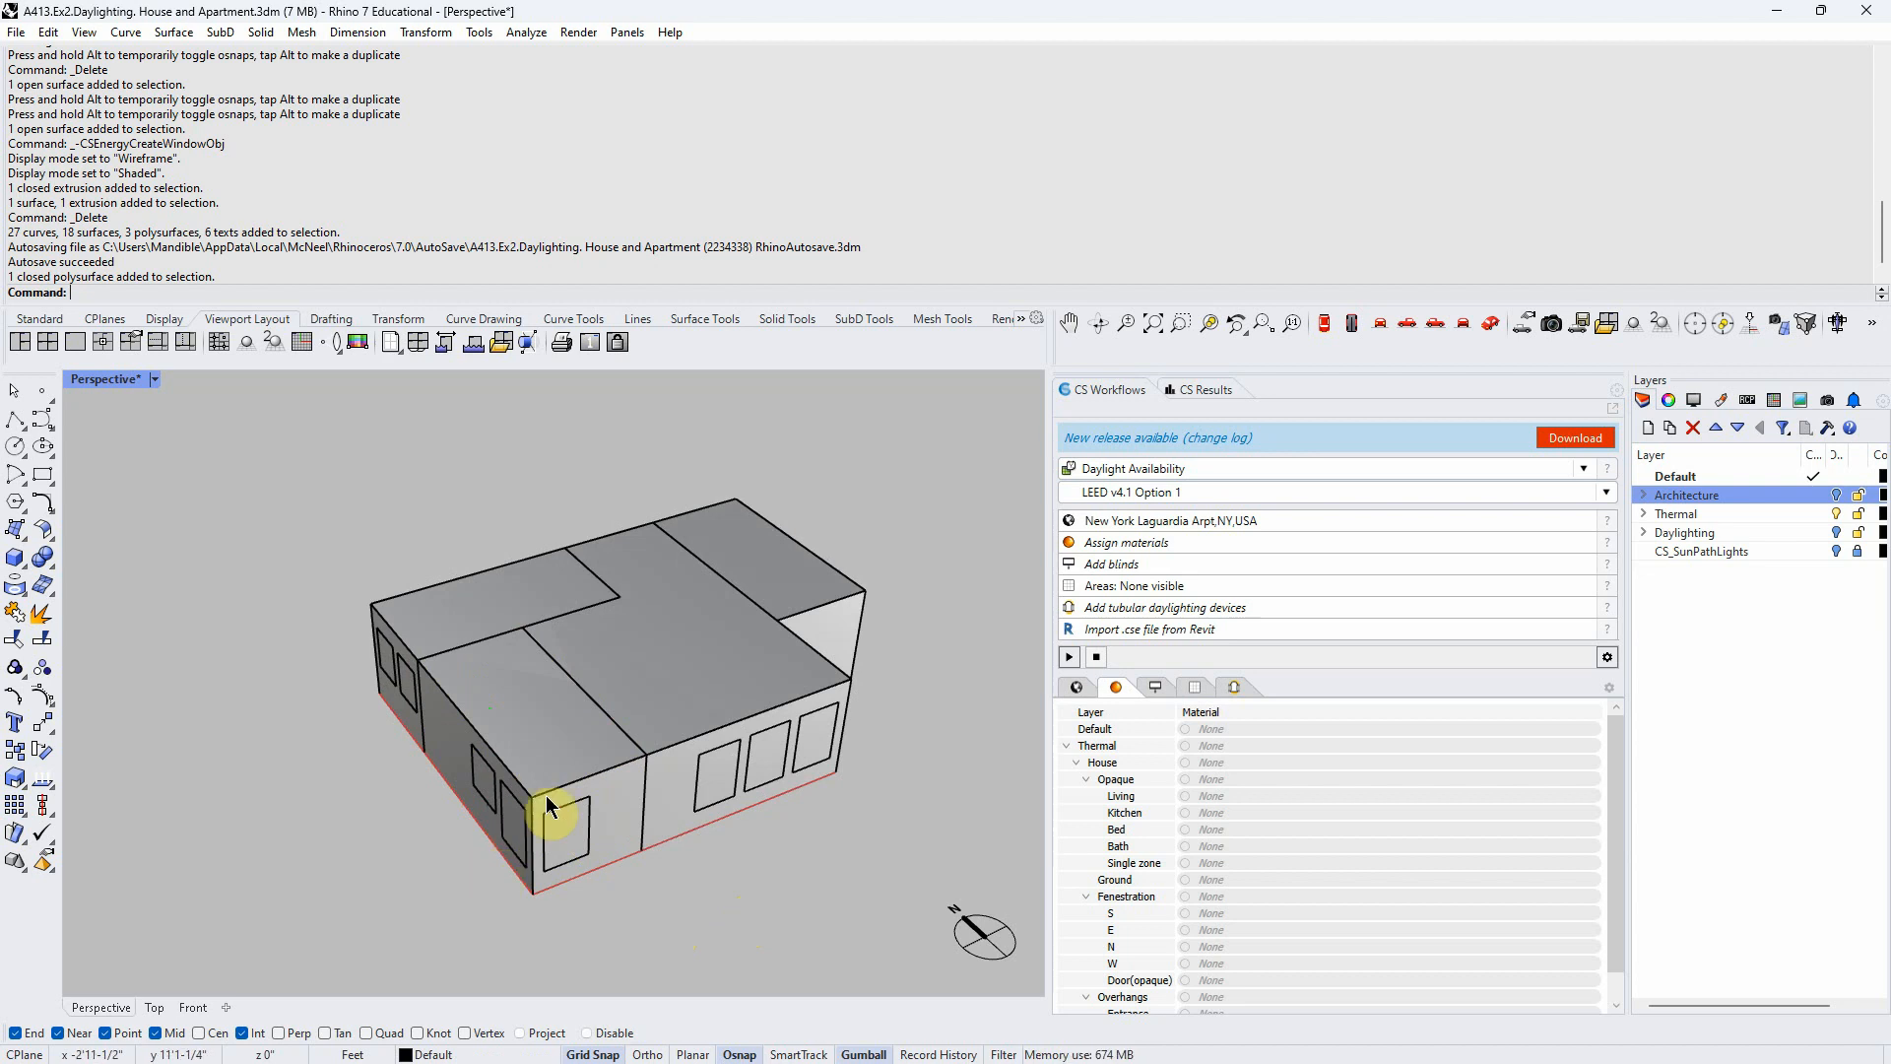
pyautogui.rightClick(711, 922)
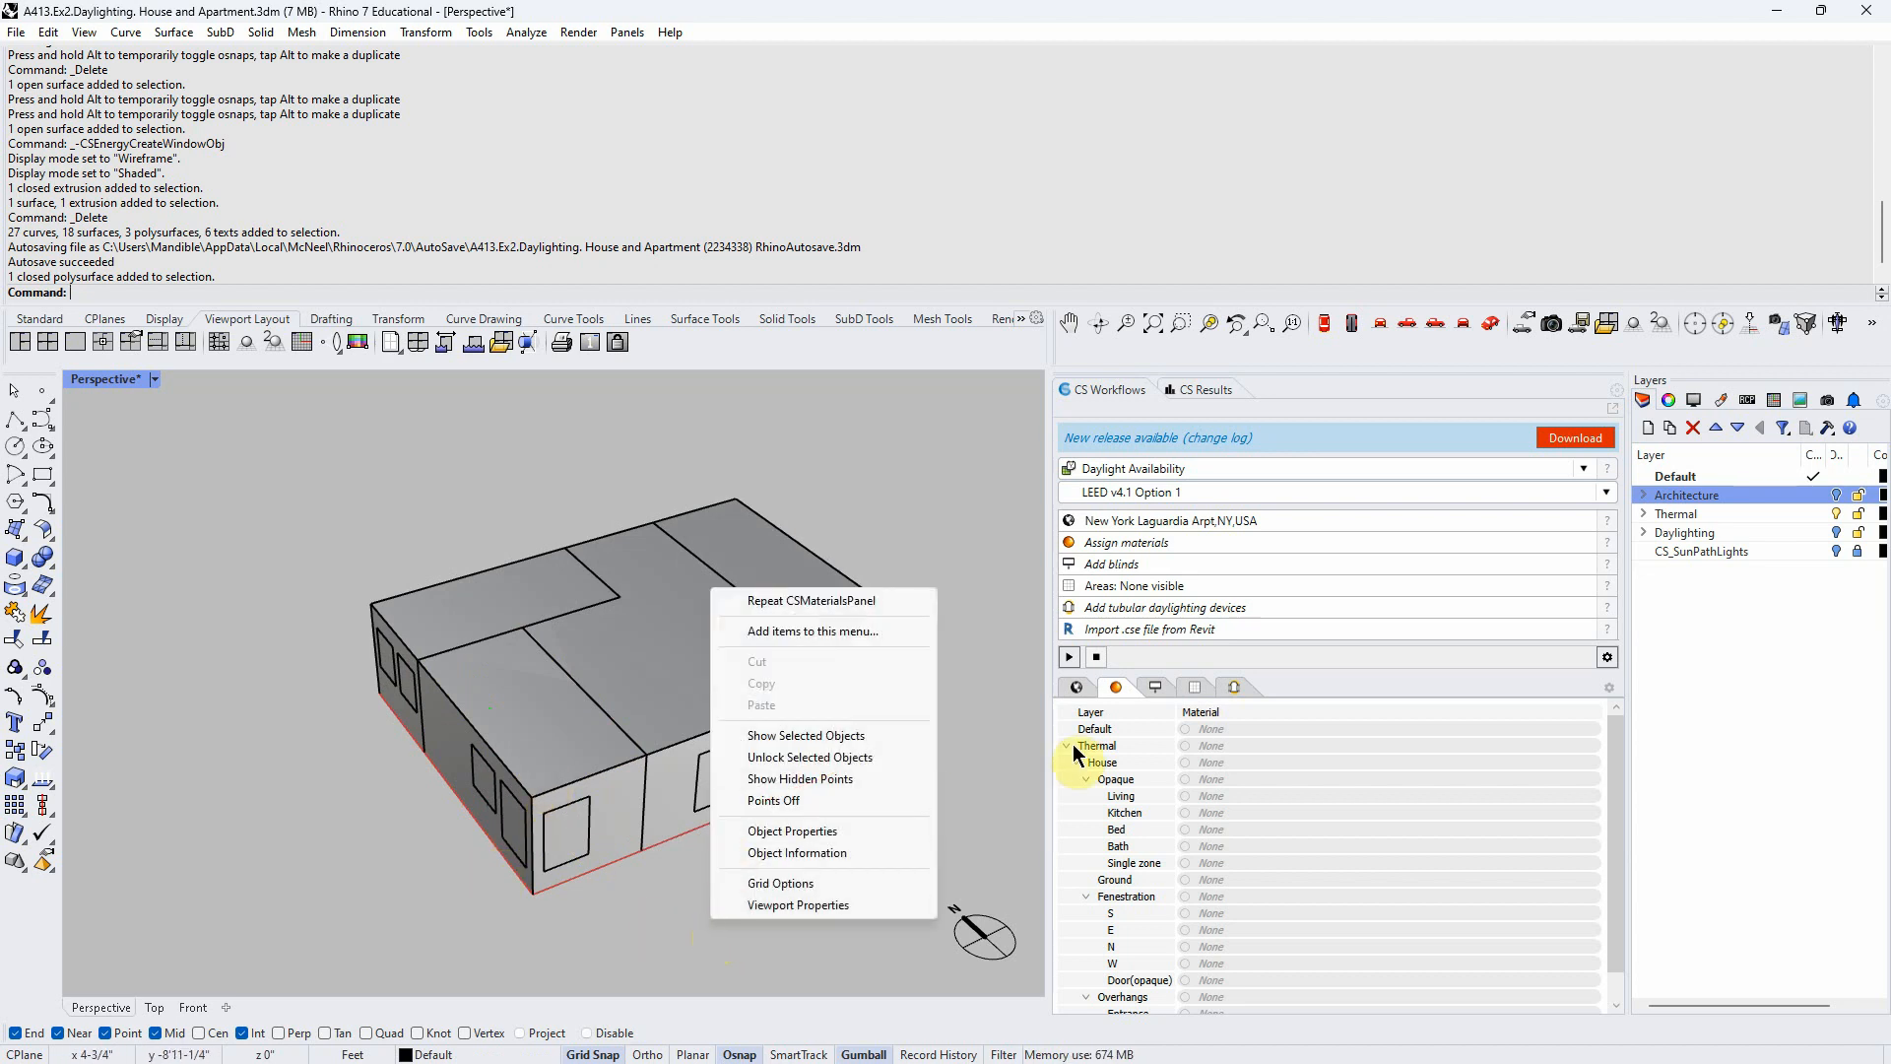
pyautogui.click(971, 588)
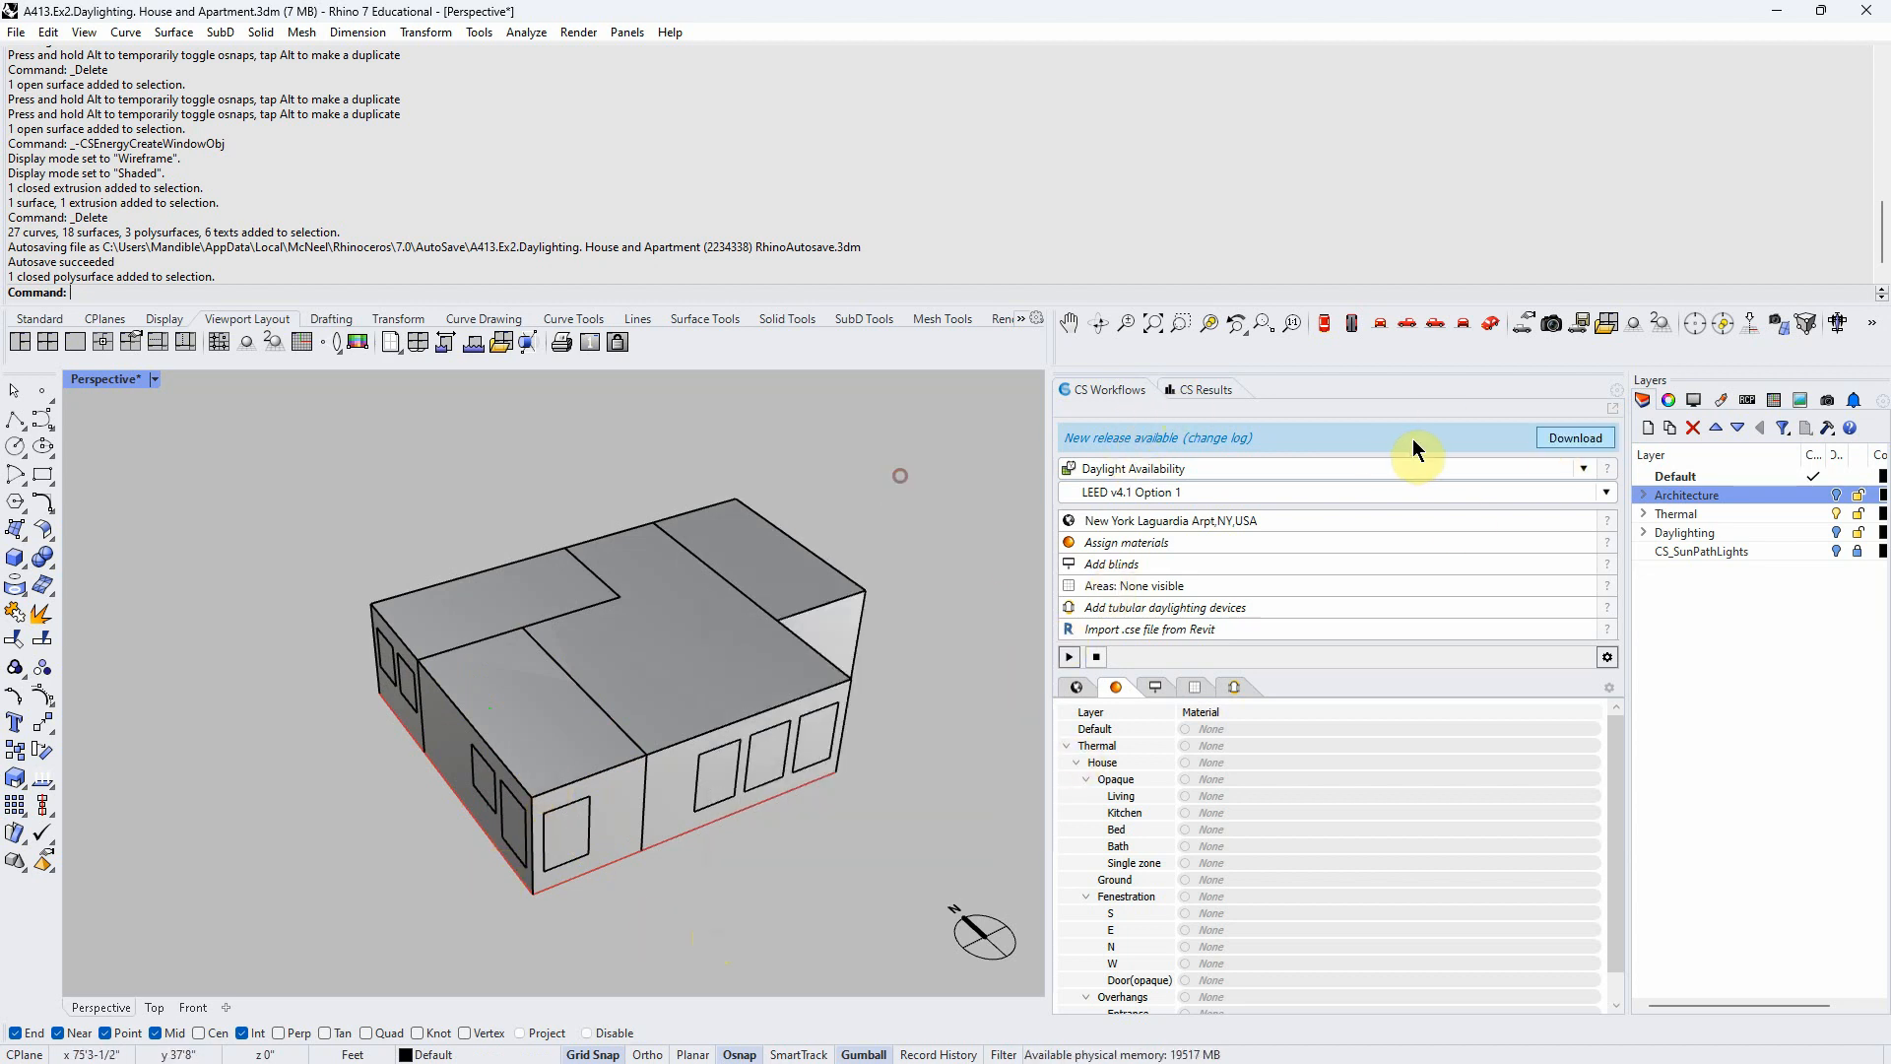
# Switch the ClimateStudio workflow to Thermal Analysis and set the perspective view's display mode to Wireframe
pyautogui.click(1583, 467)
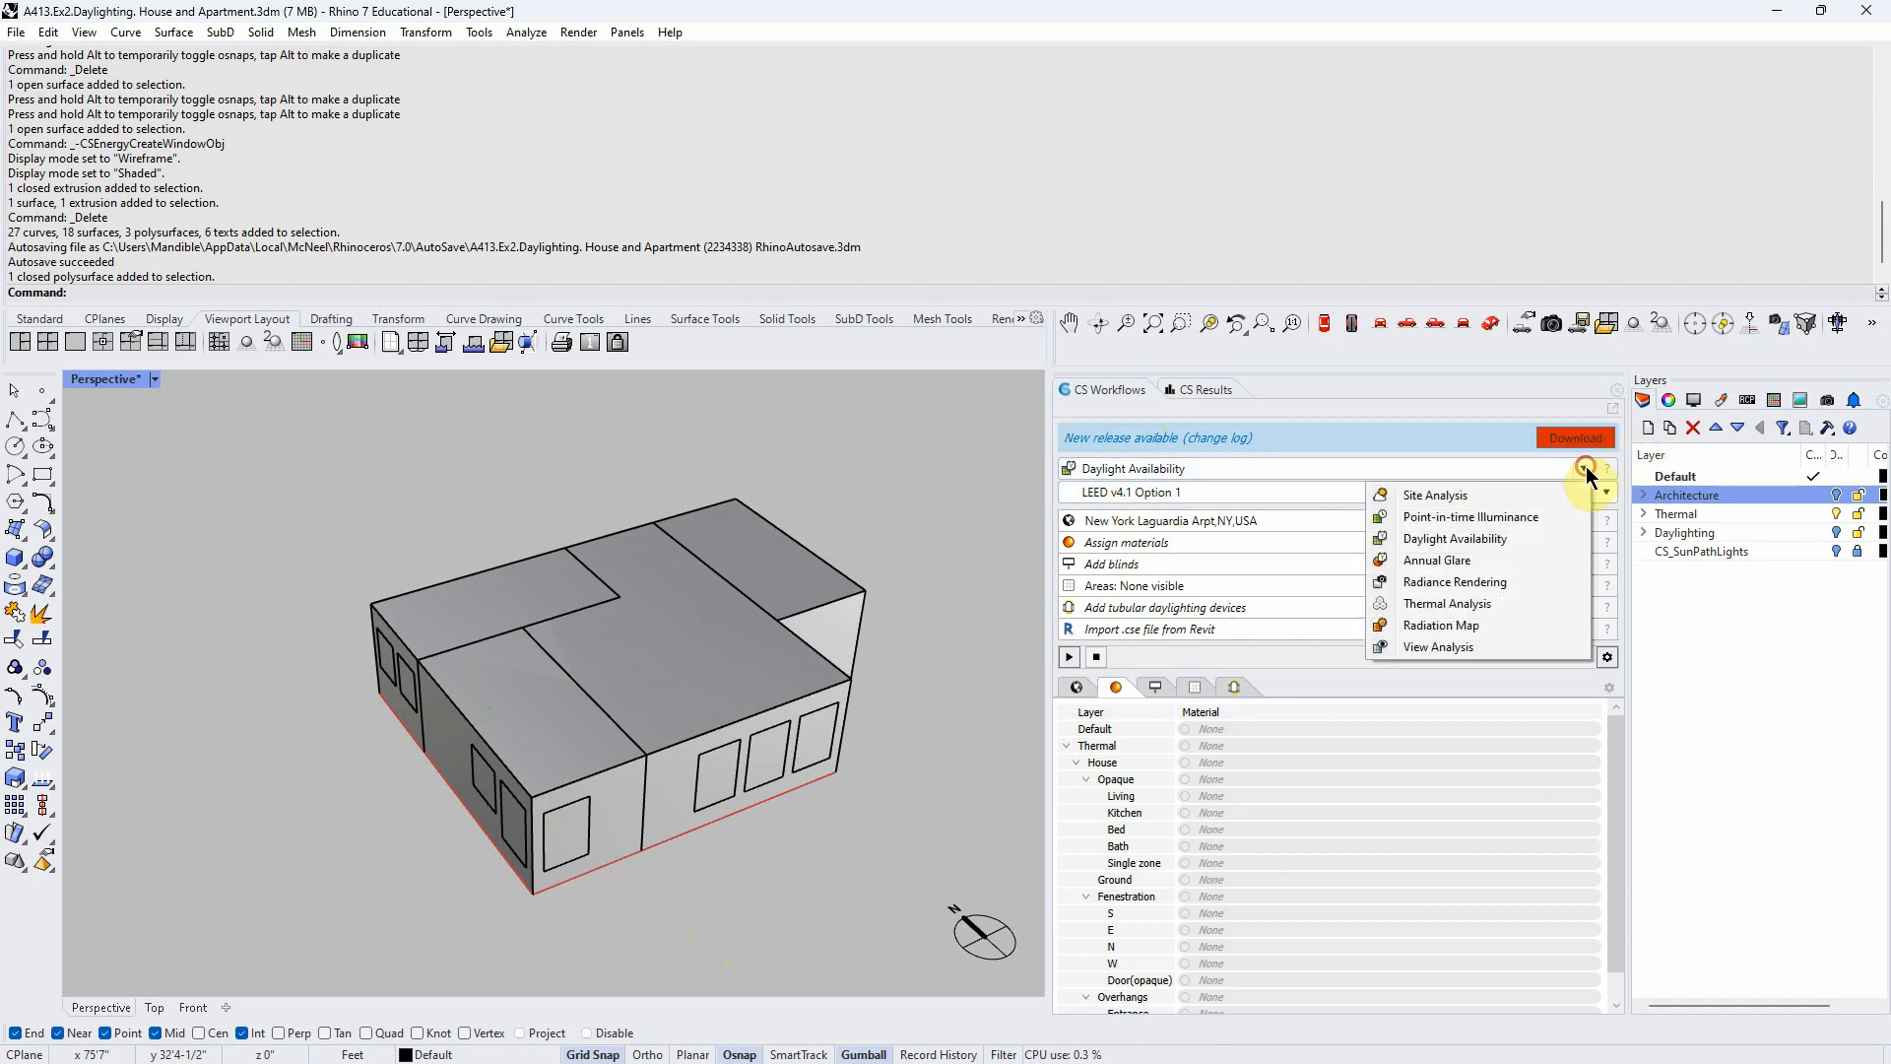
pyautogui.click(1433, 594)
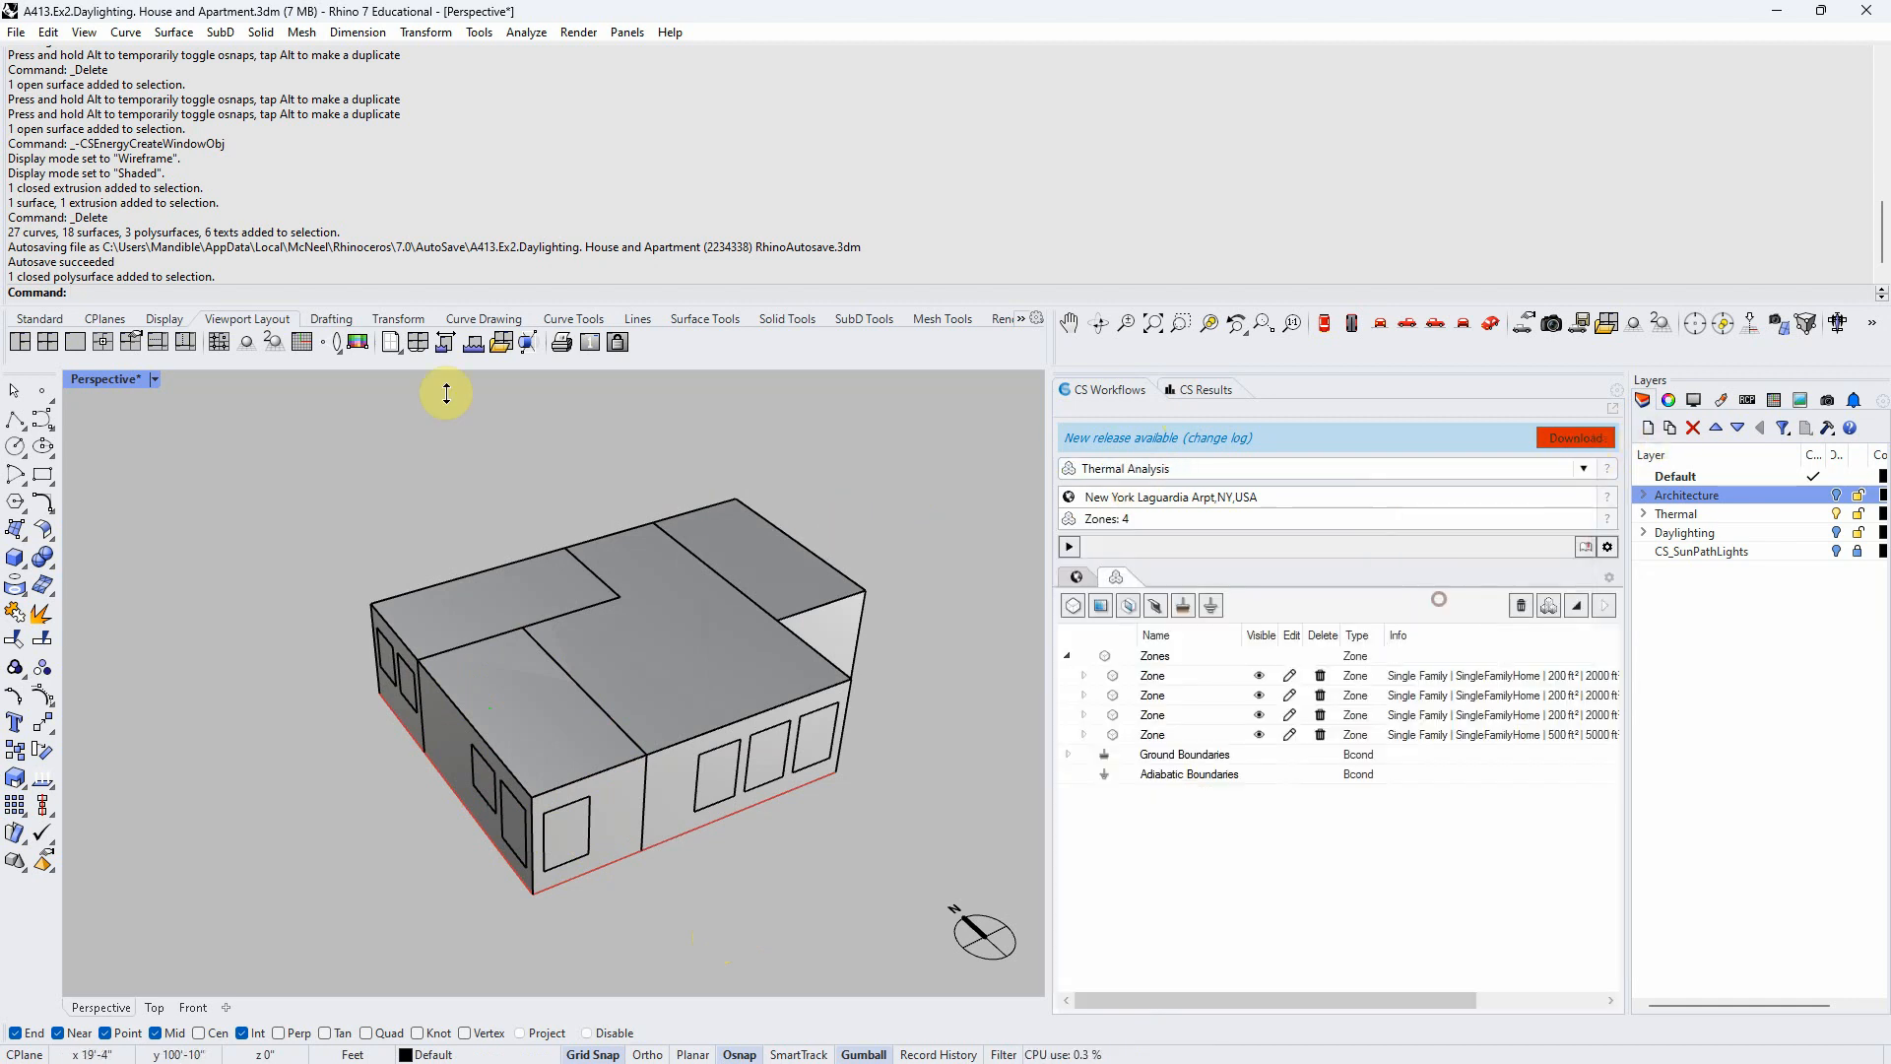
pyautogui.click(155, 379)
pyautogui.click(219, 308)
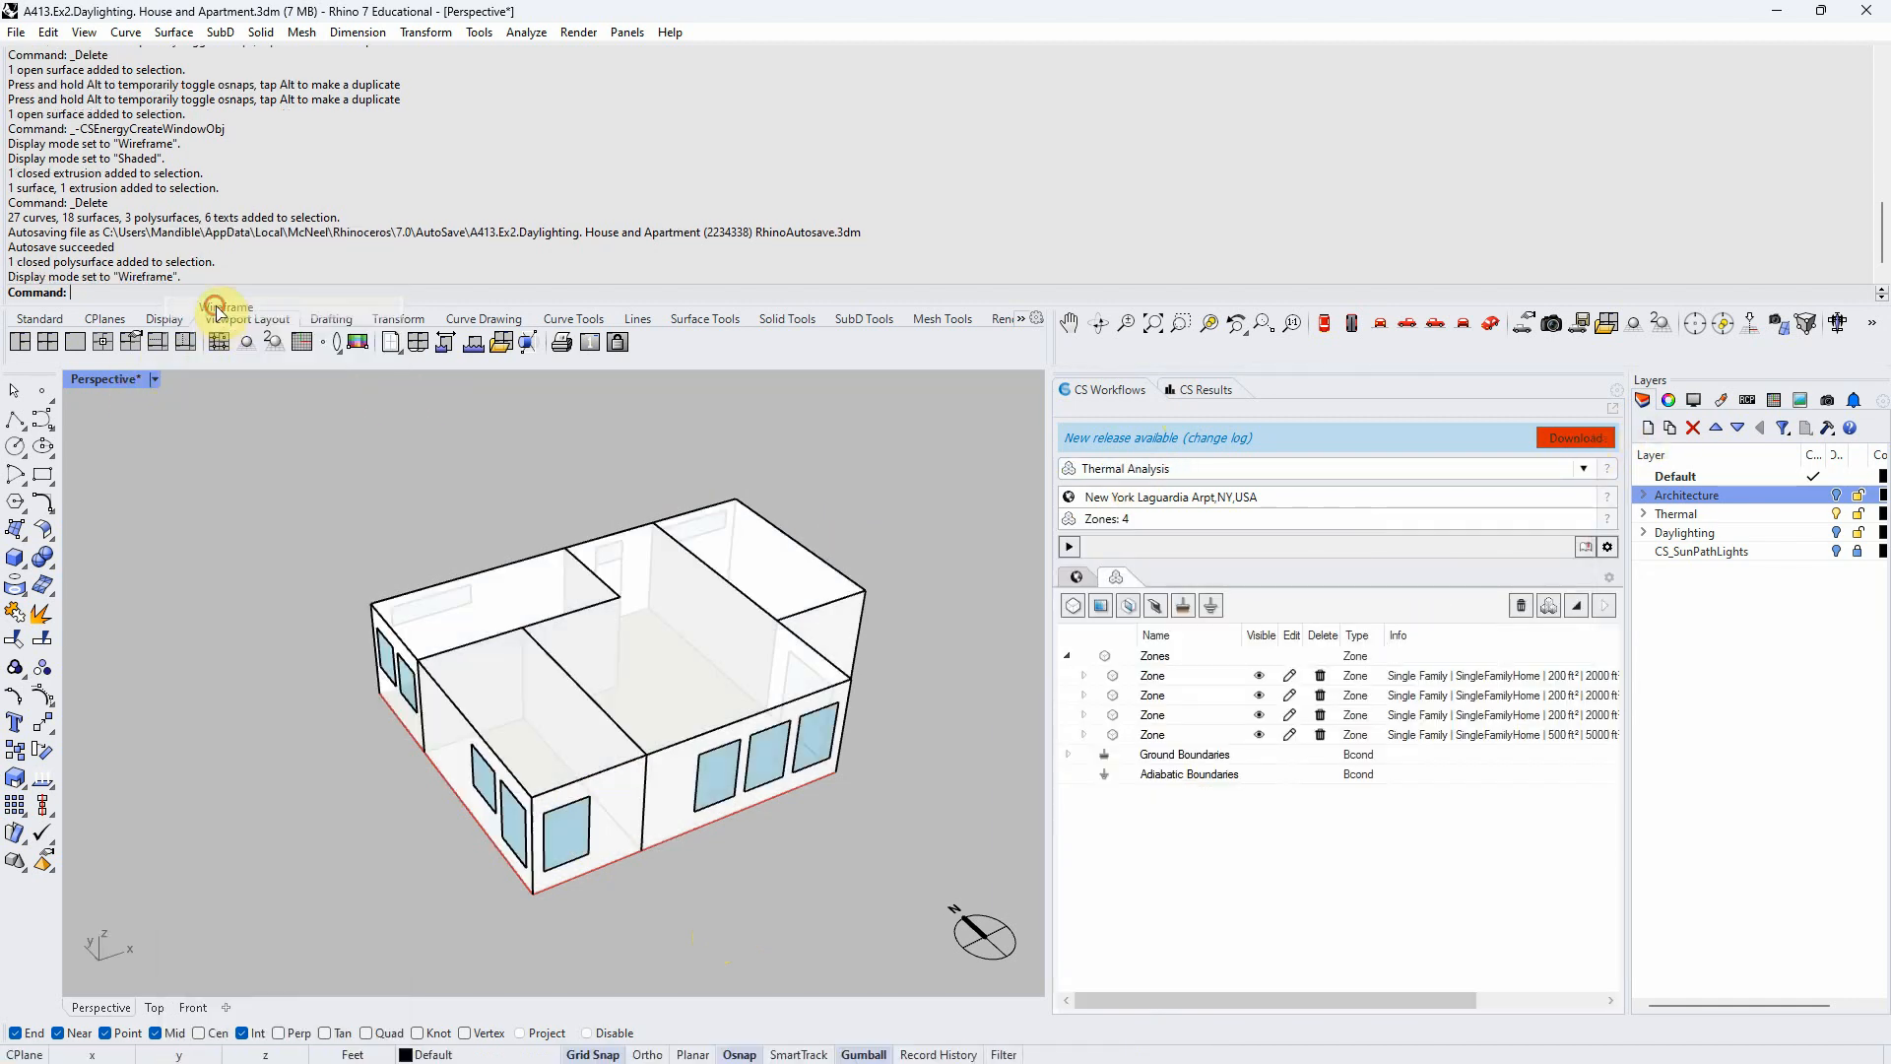
# Expand the first thermal zone in the zone list and rename it Bedroom
pyautogui.click(1085, 674)
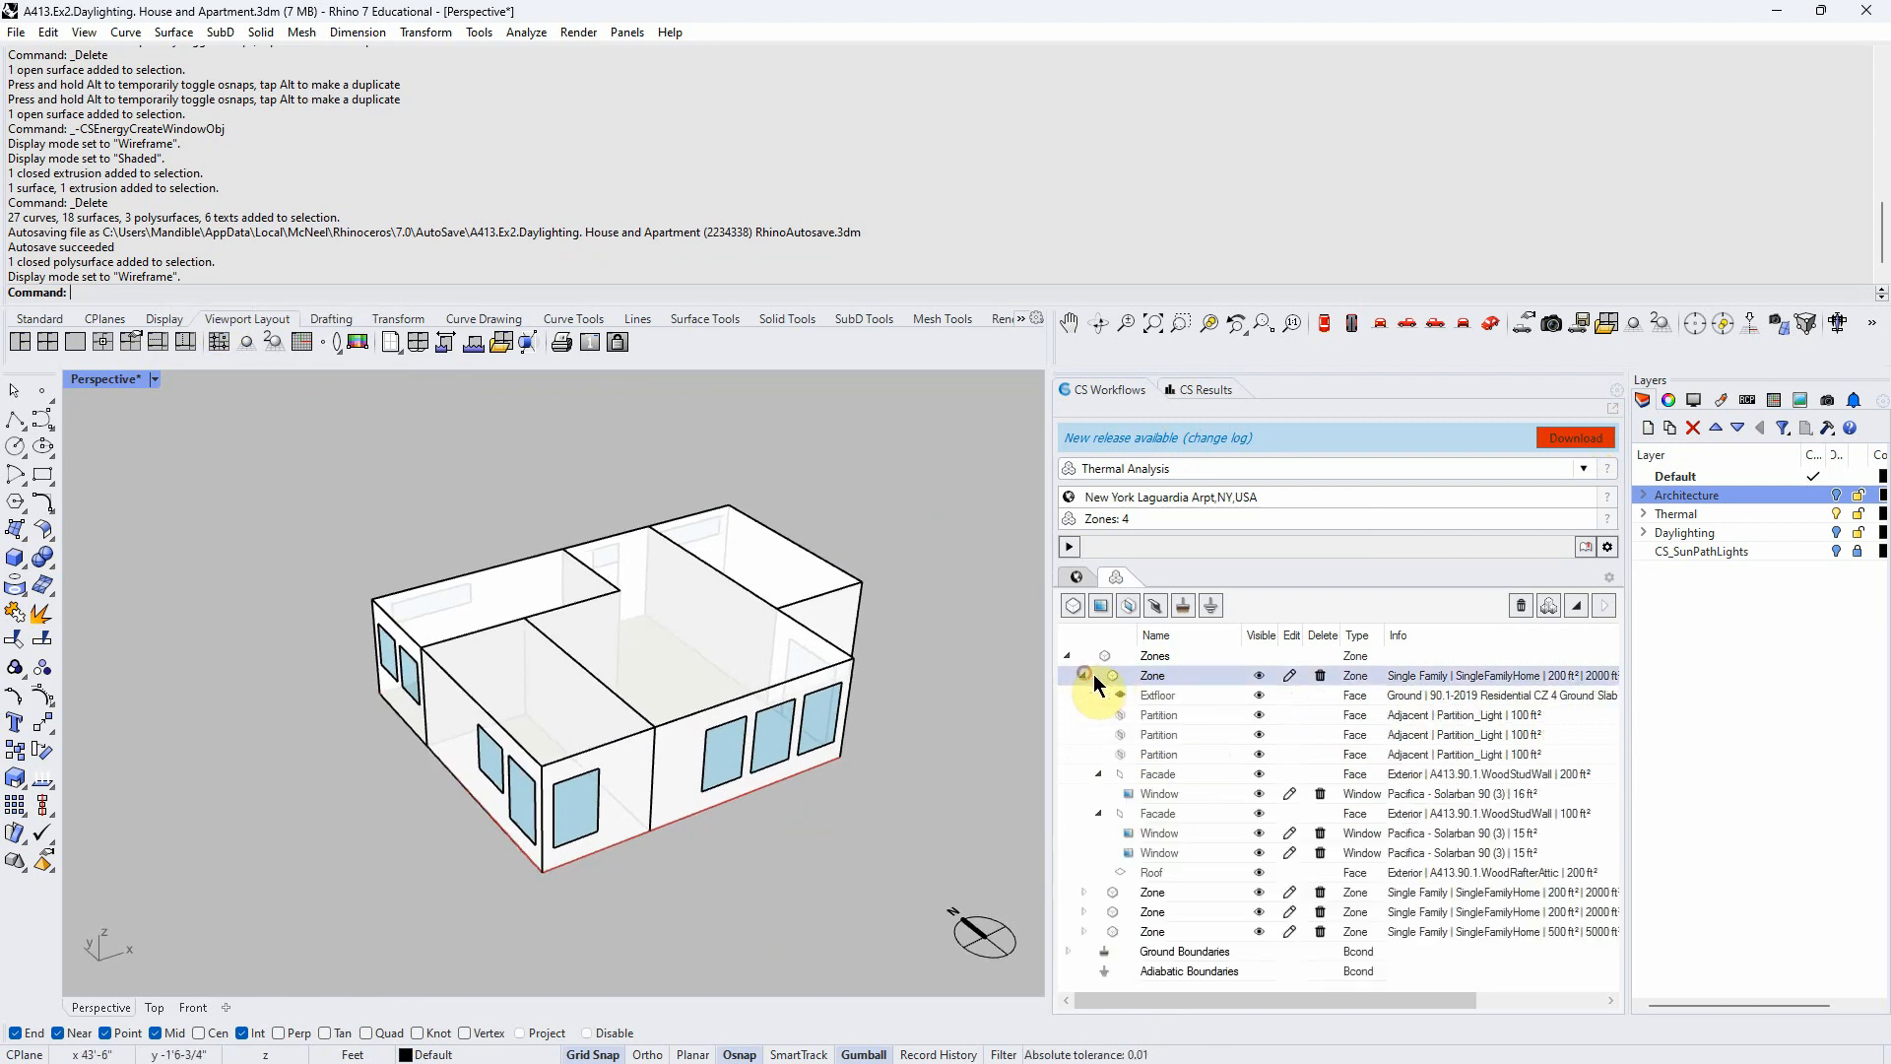
pyautogui.click(1161, 679)
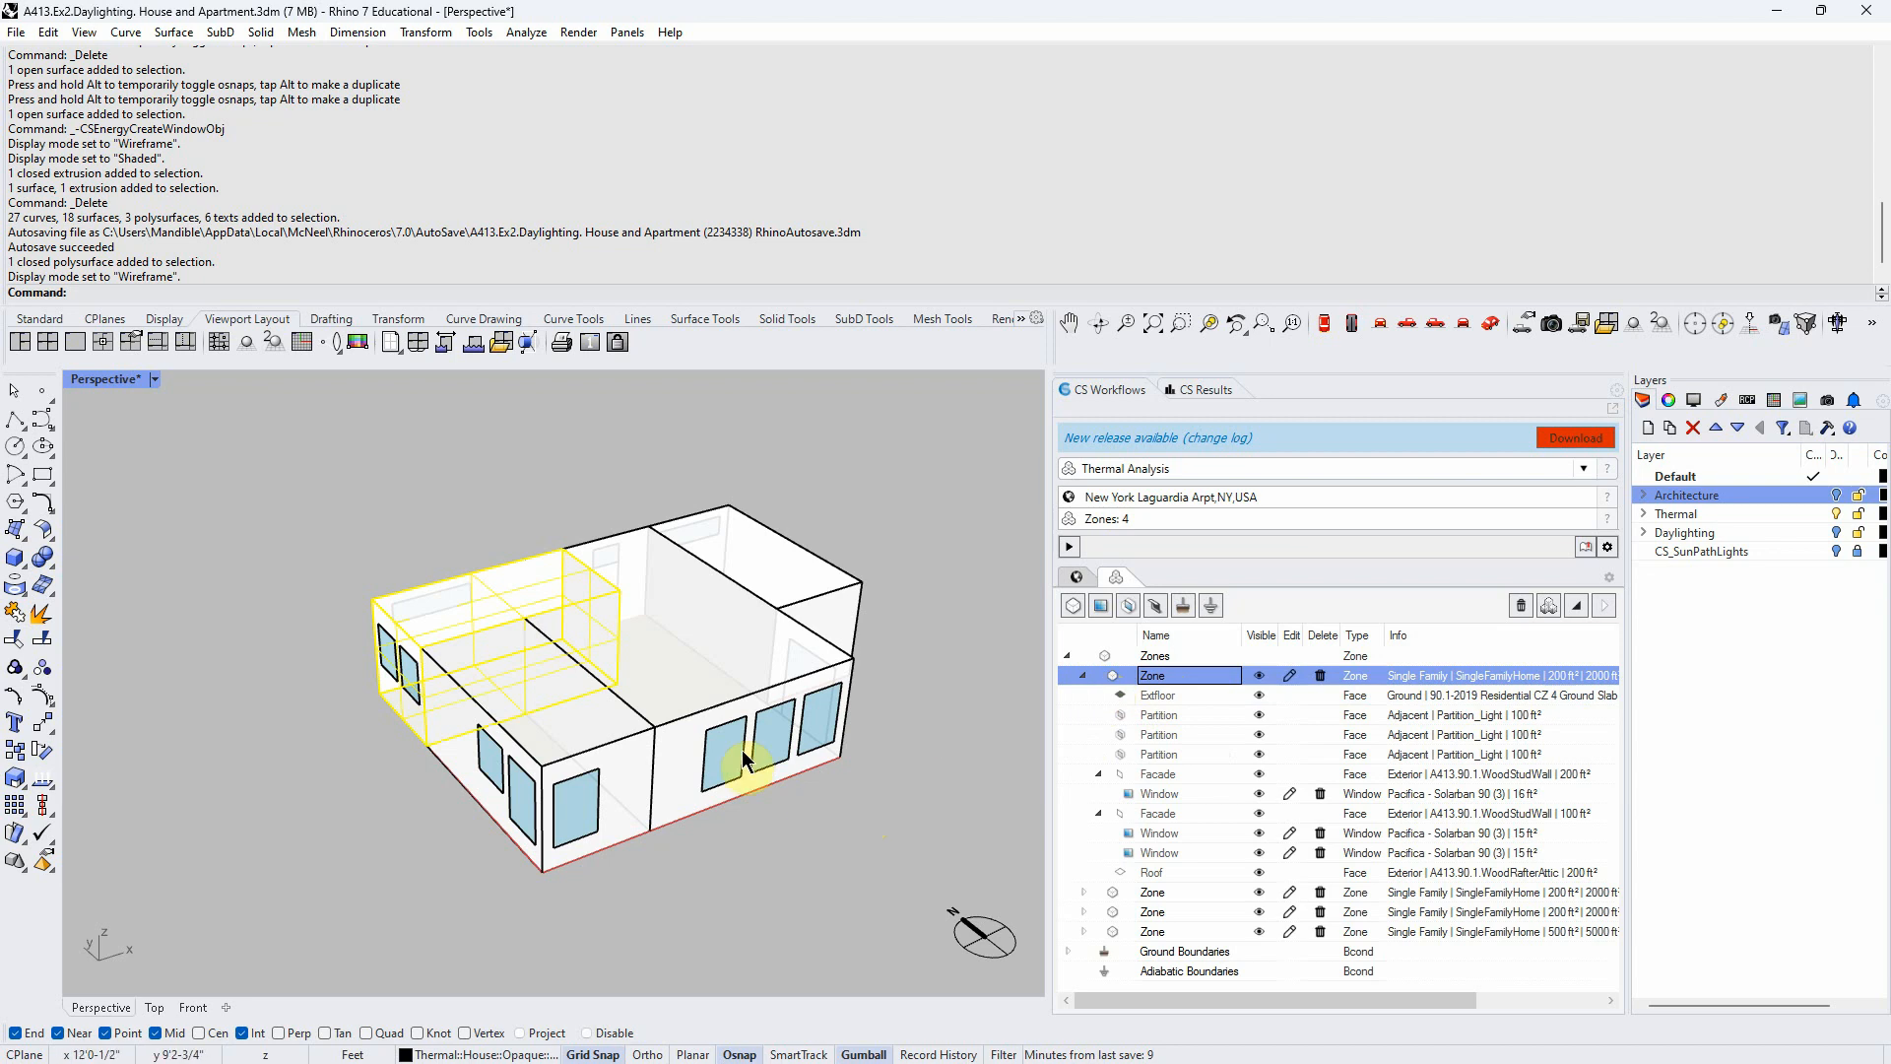
pyautogui.click(1182, 676)
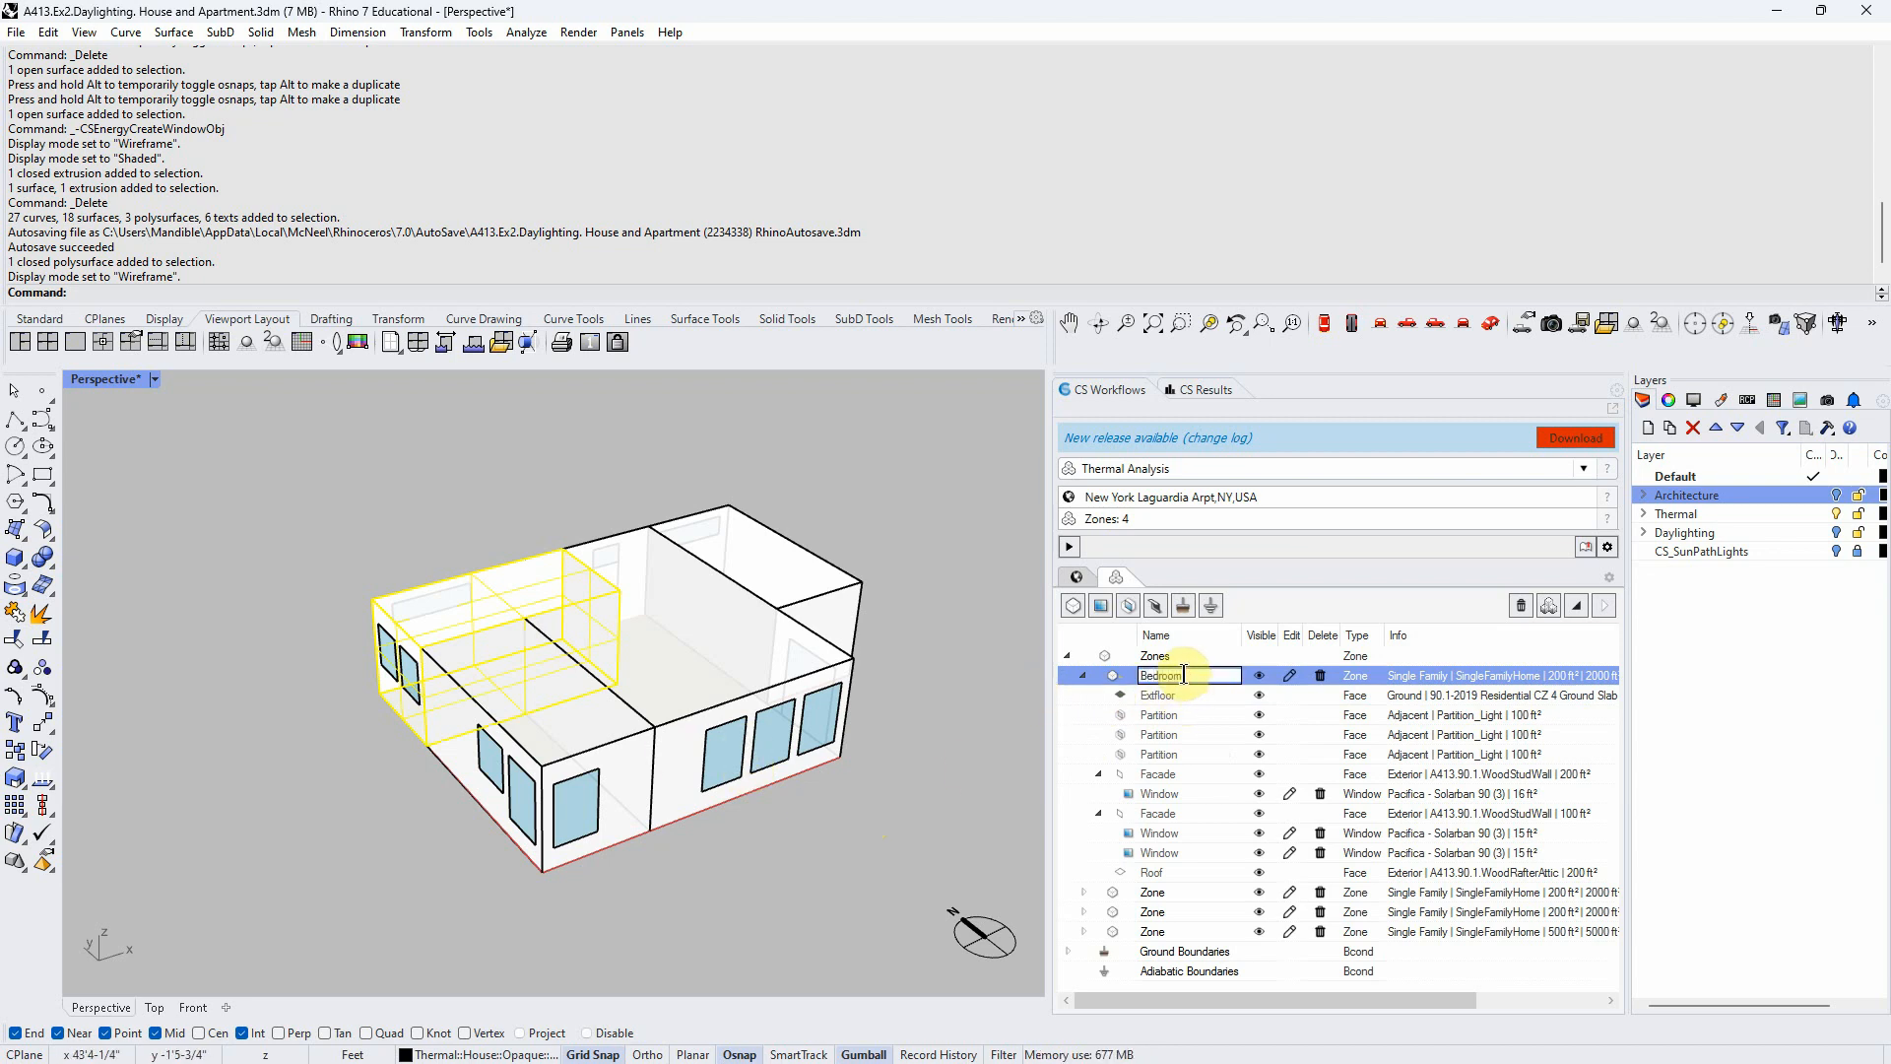
pyautogui.click(818, 867)
# Locate the Bedroom zone's Extfloor face and its first Partition face in the model by selecting them in the zone list
pyautogui.moveTo(759, 908); pyautogui.dragTo(857, 899, button='right')
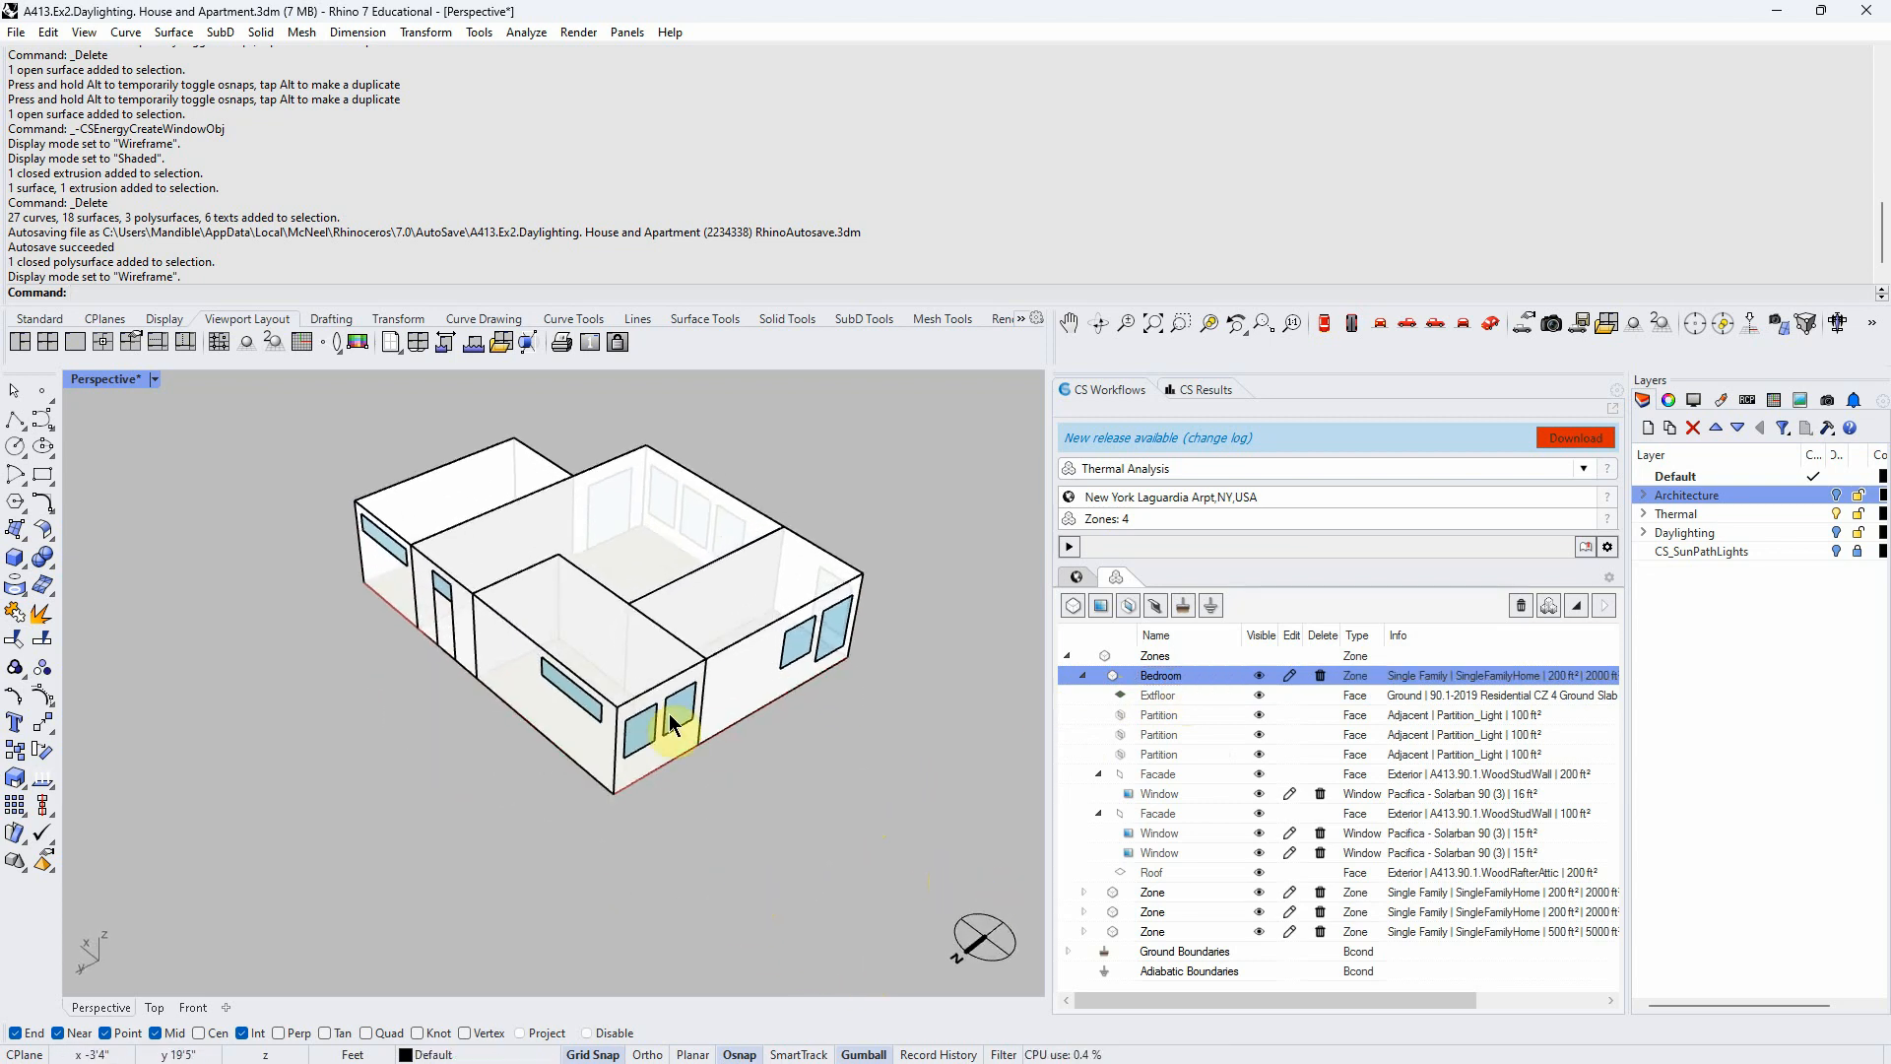
pyautogui.scroll(2, 551, 624)
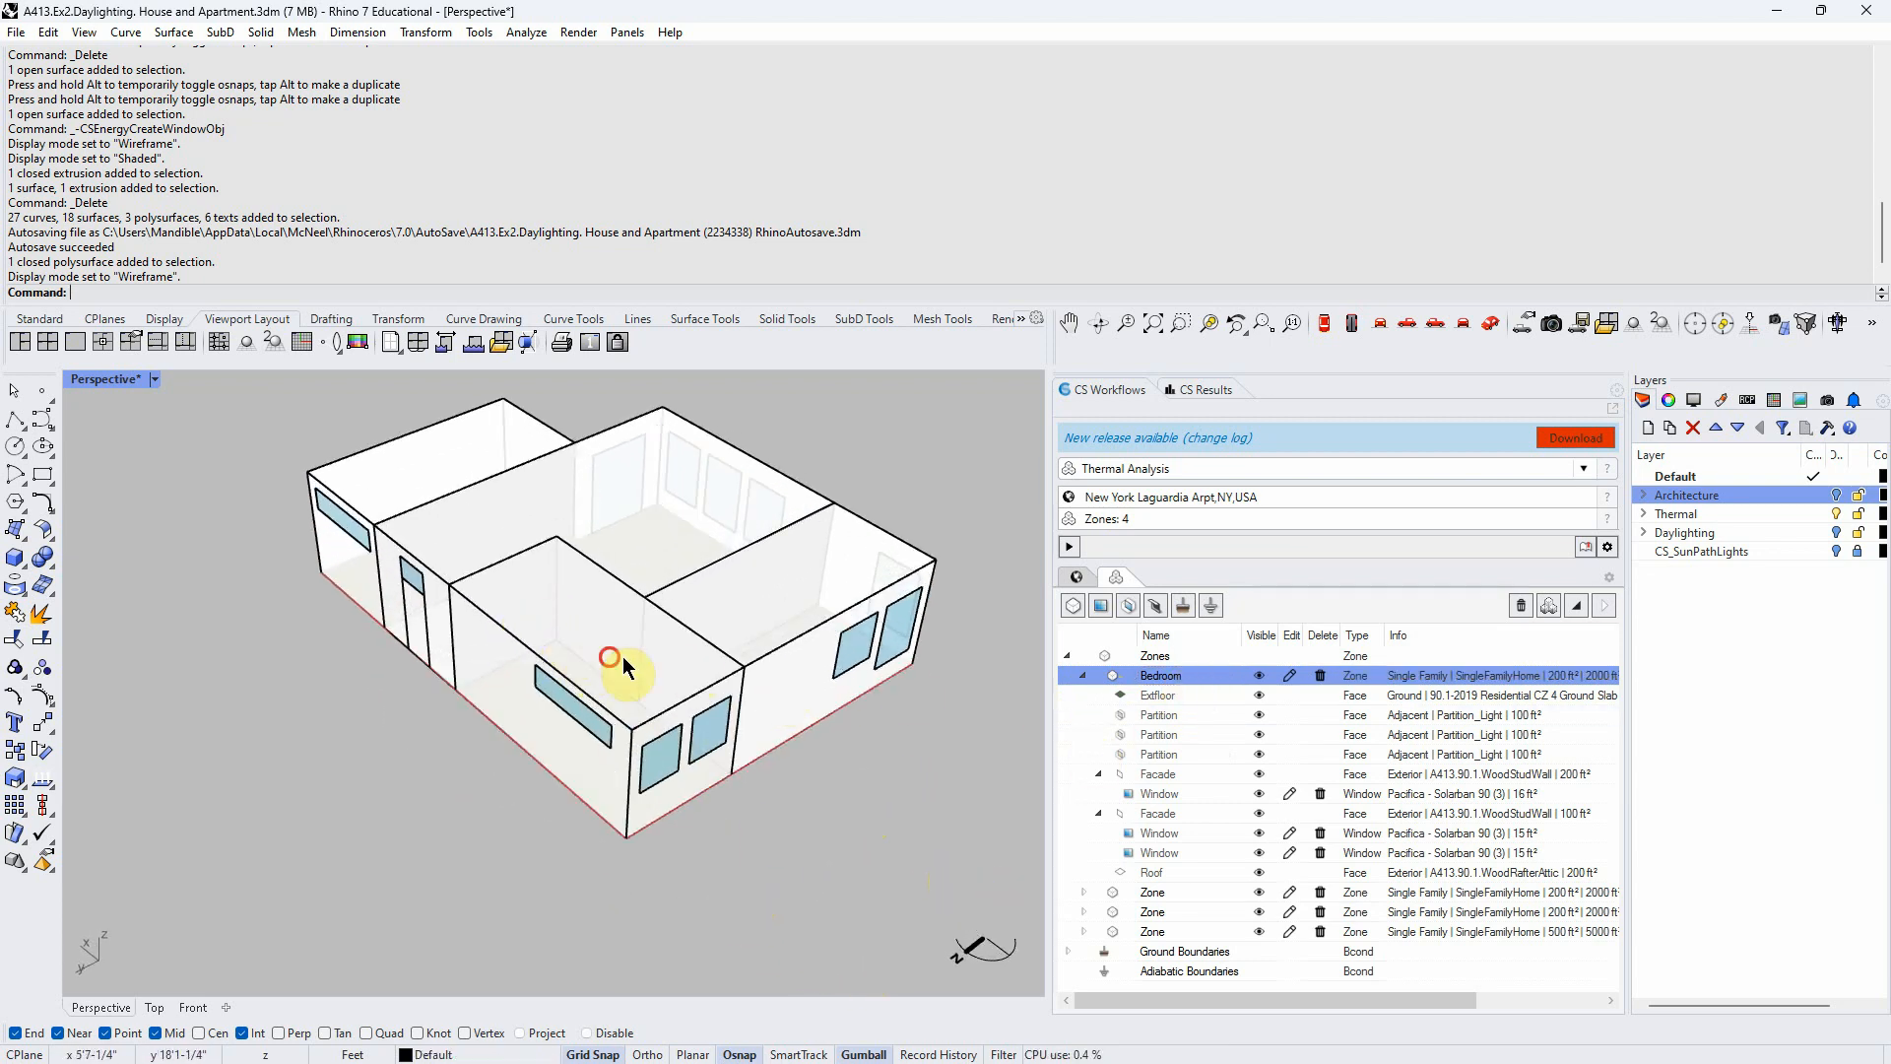
pyautogui.moveTo(760, 912); pyautogui.dragTo(784, 852, button='right')
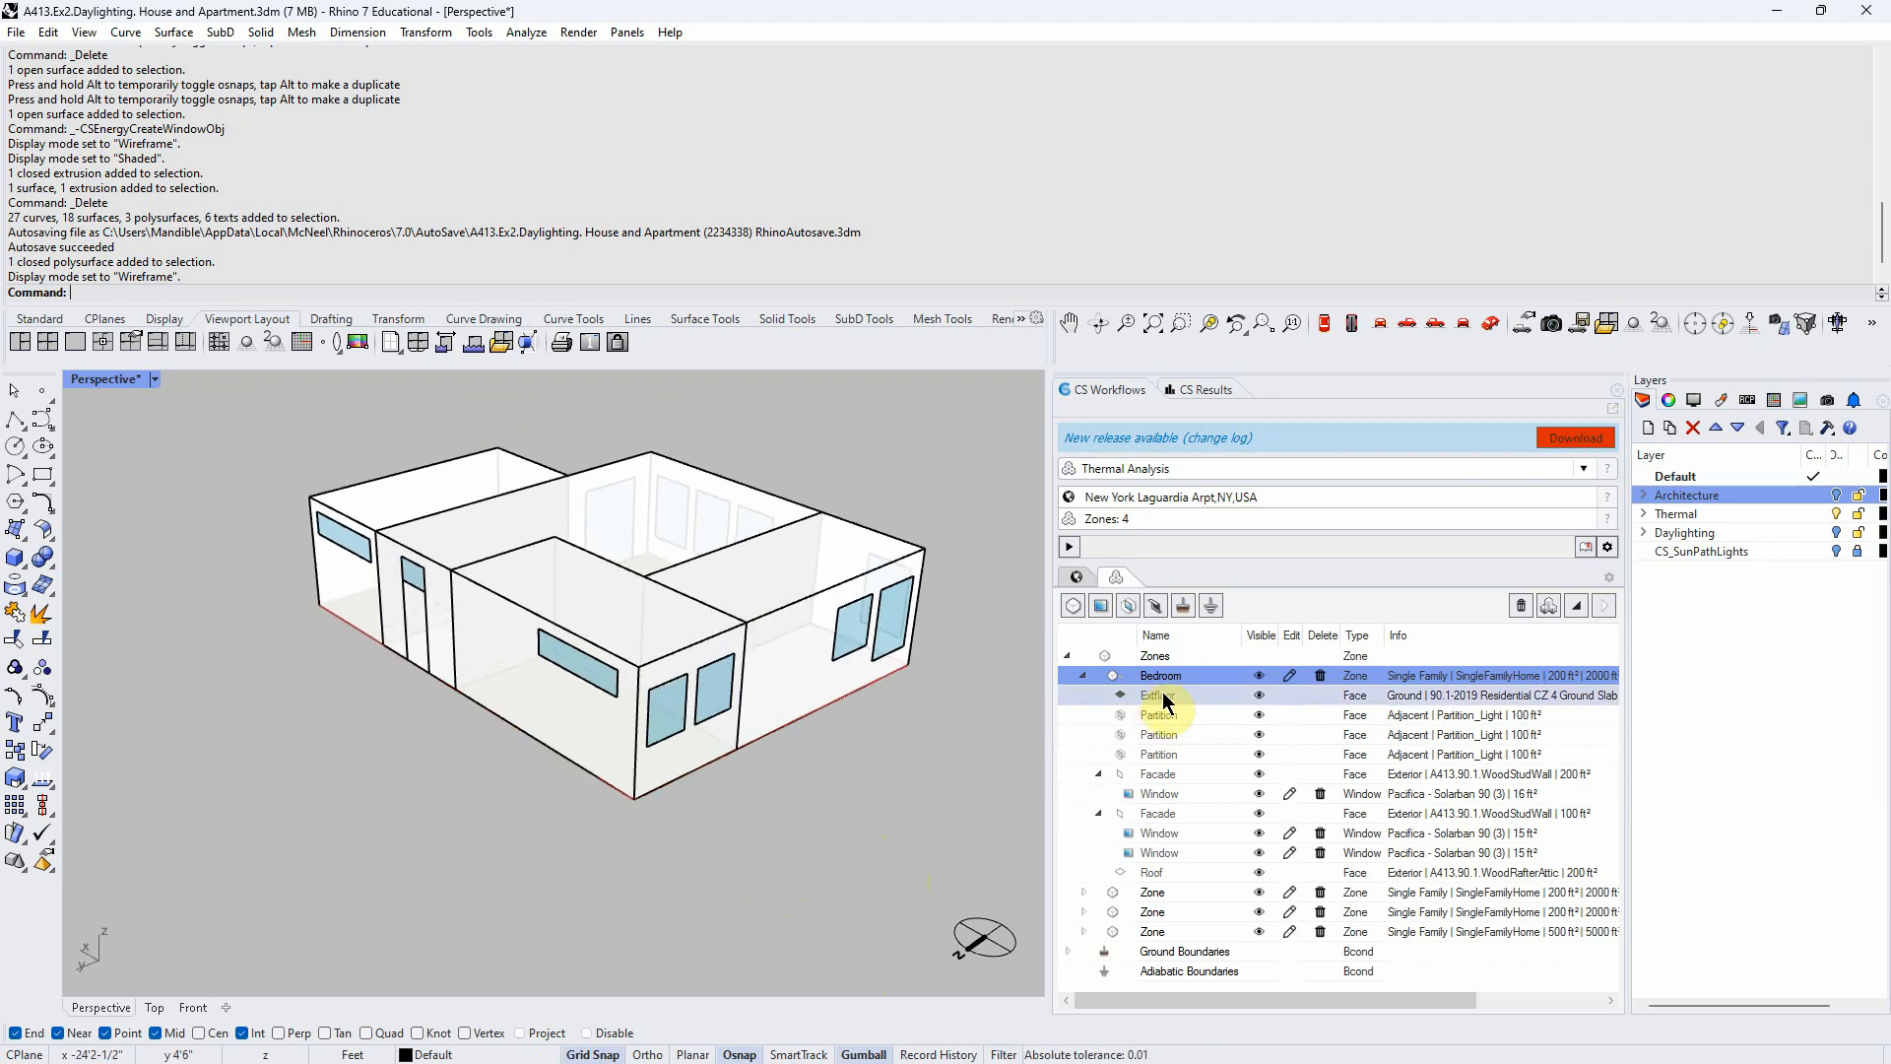
pyautogui.click(1165, 696)
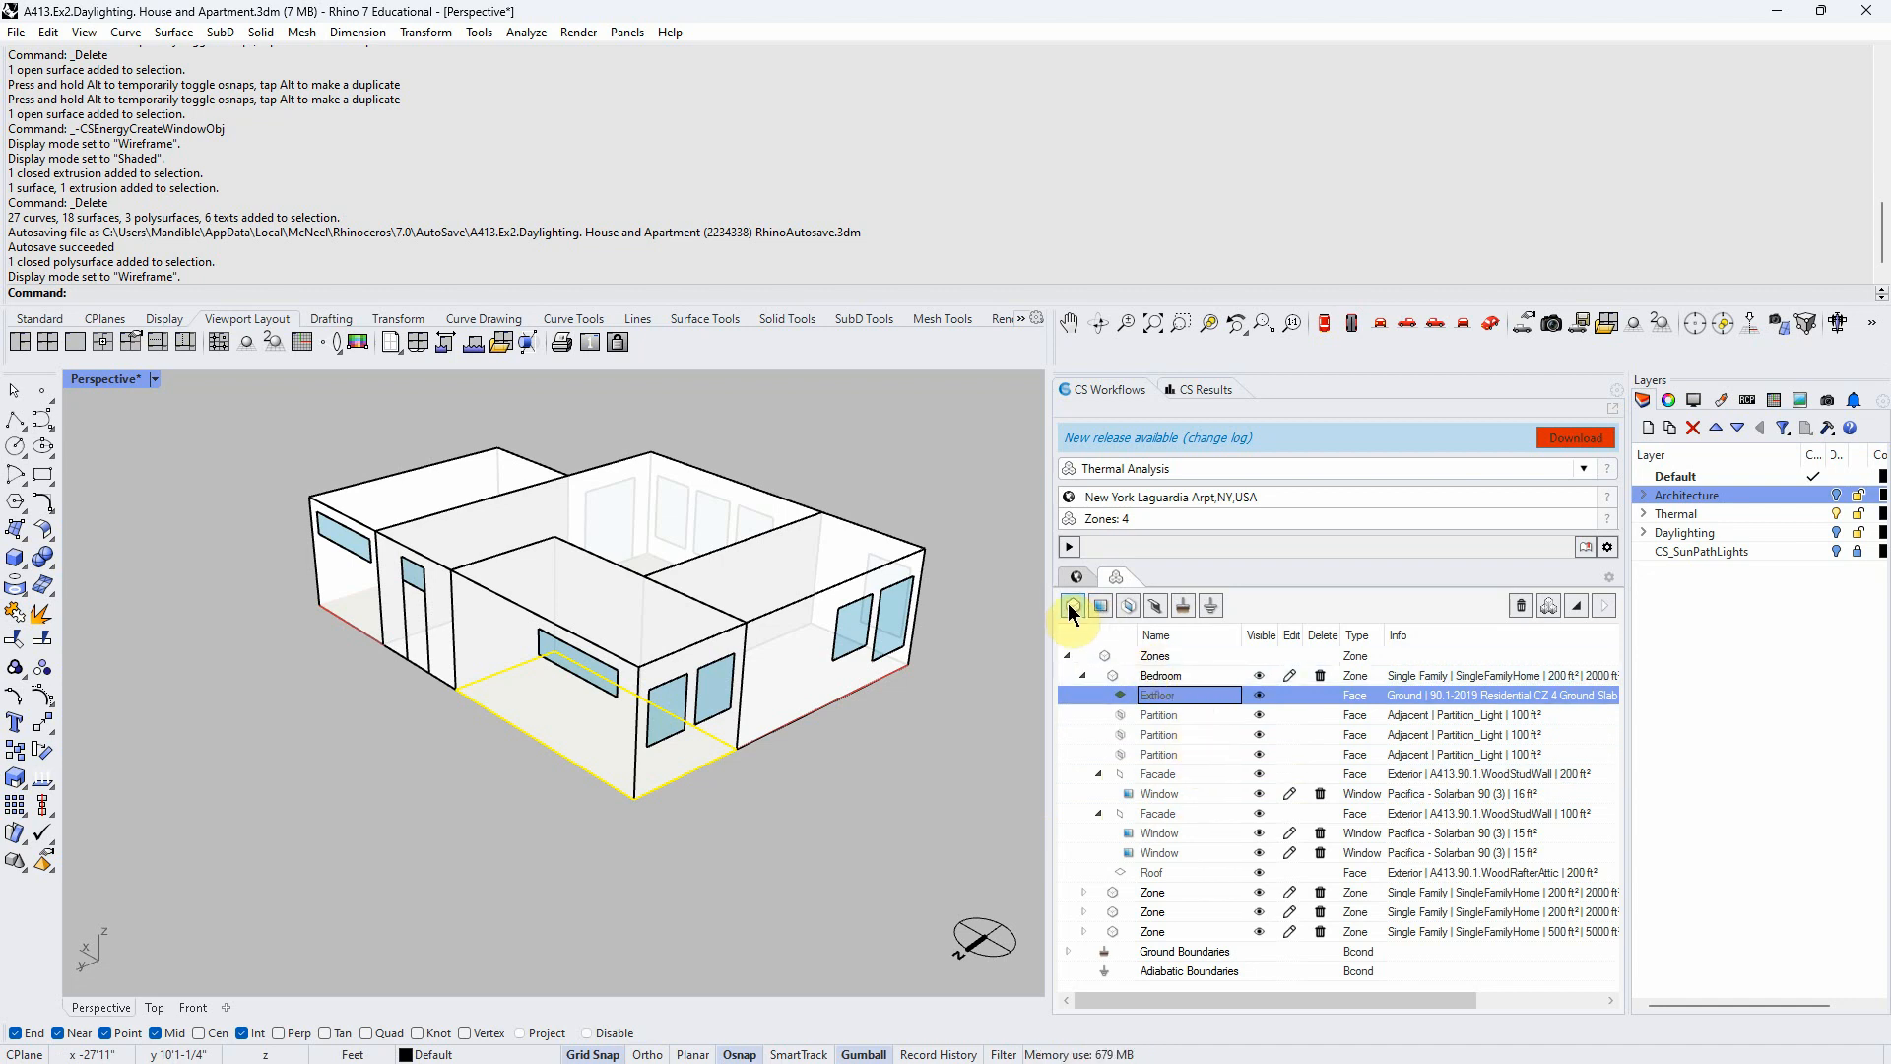
pyautogui.click(1198, 715)
pyautogui.moveTo(776, 765); pyautogui.dragTo(665, 668, button='right')
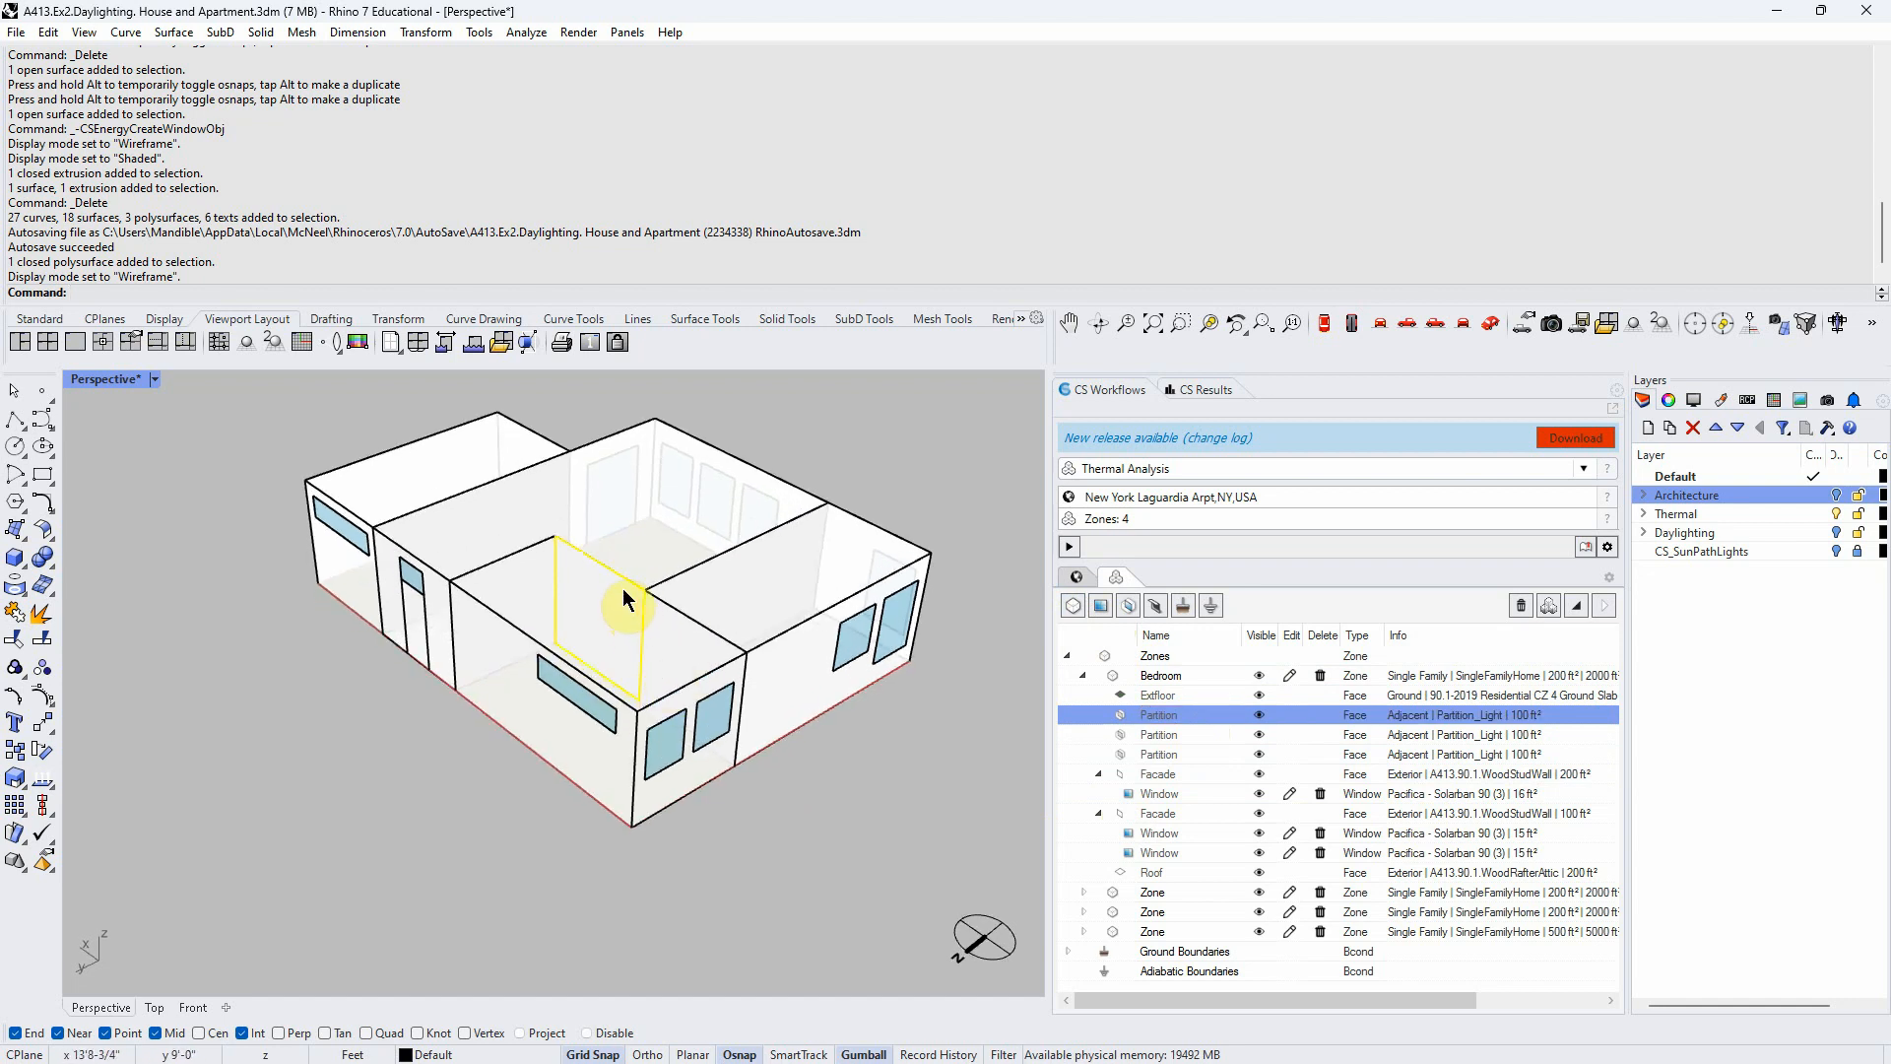
# Locate the Bedroom zone's remaining Partition faces and its two Facade faces in the model by selecting them in the zone list
pyautogui.scroll(3, 629, 564)
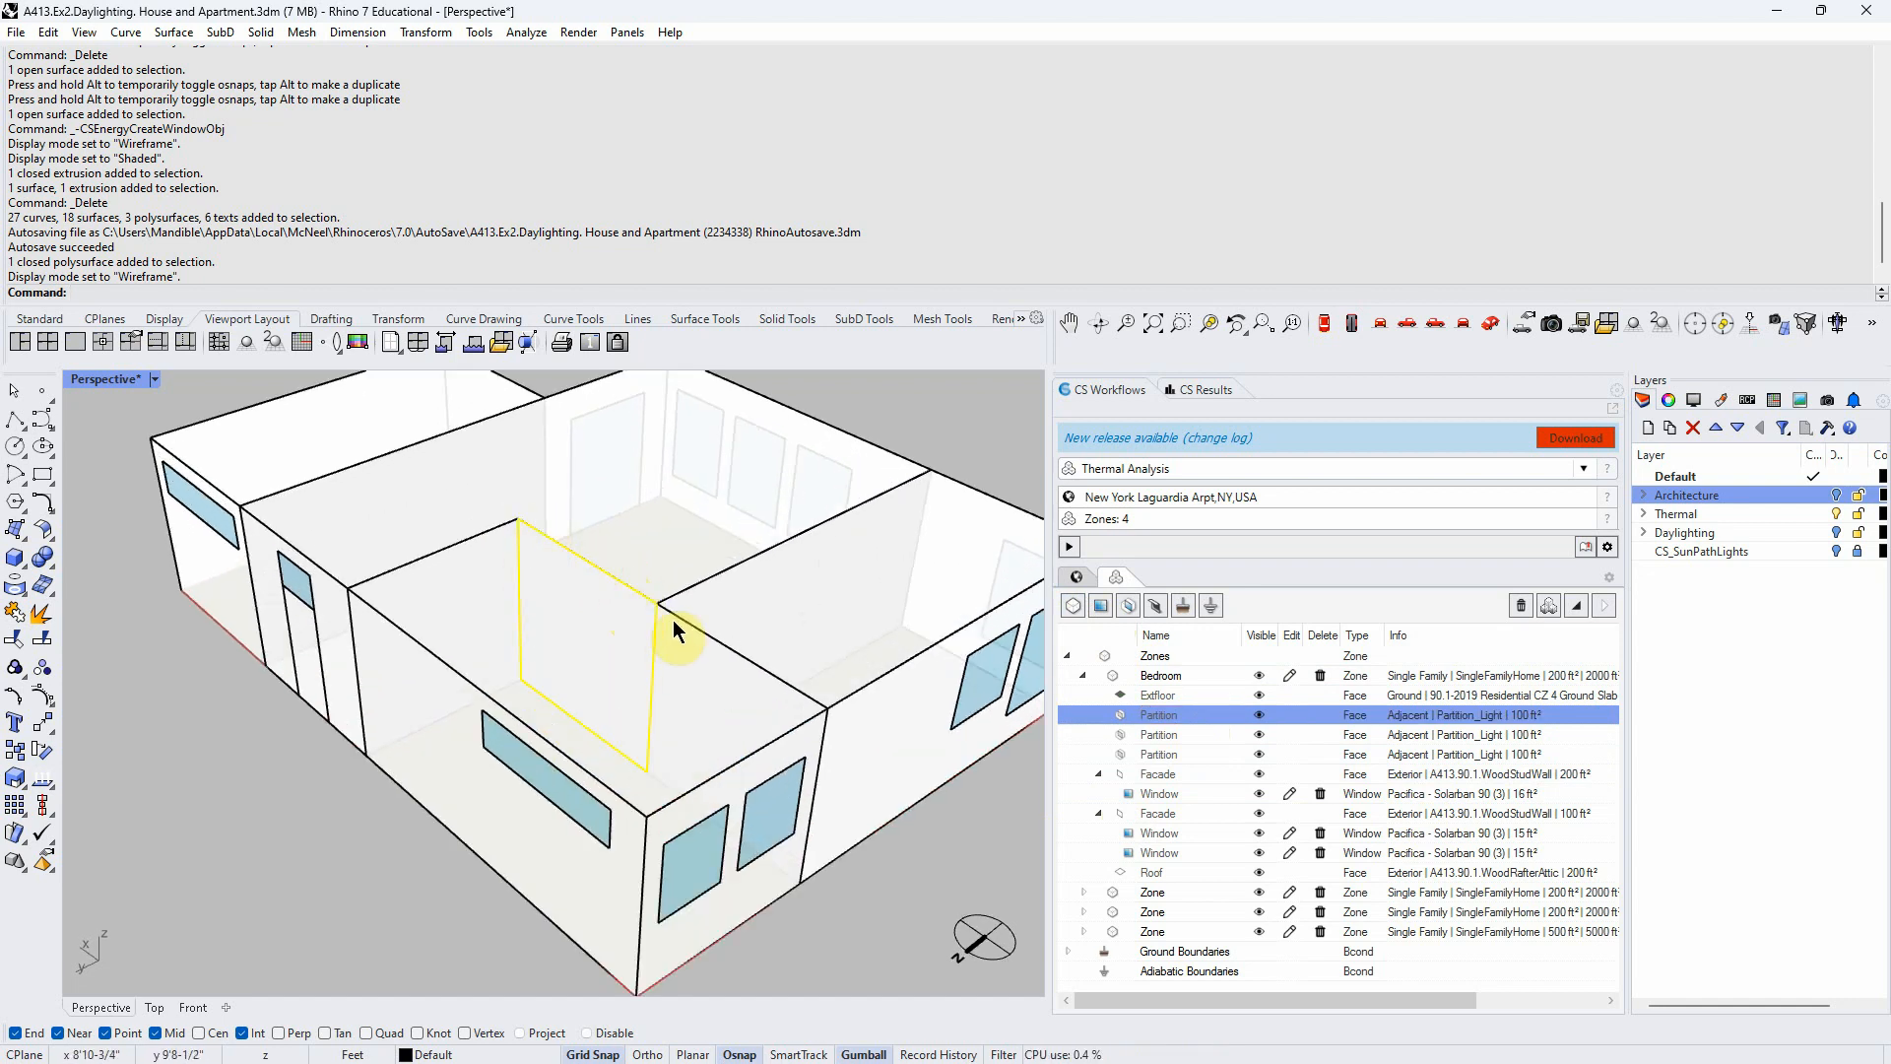
pyautogui.scroll(-4, 647, 569)
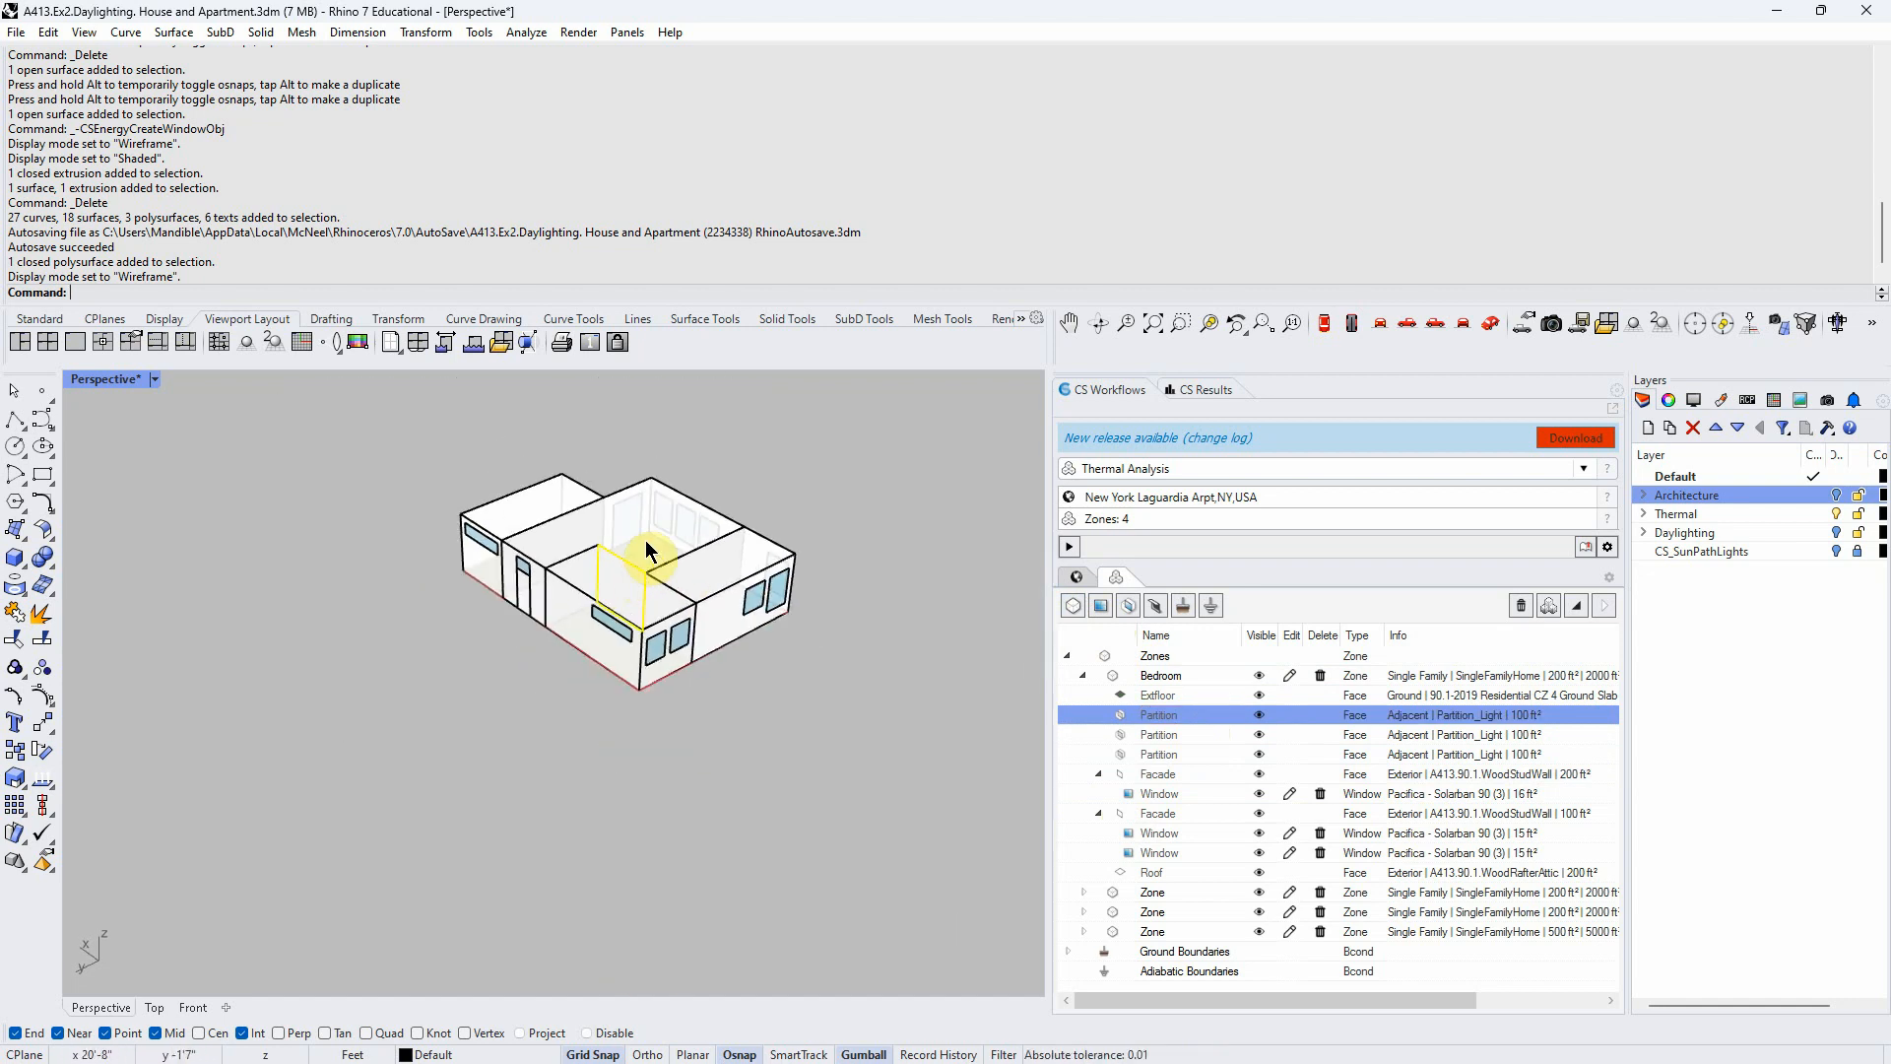
pyautogui.click(1150, 735)
pyautogui.click(1176, 776)
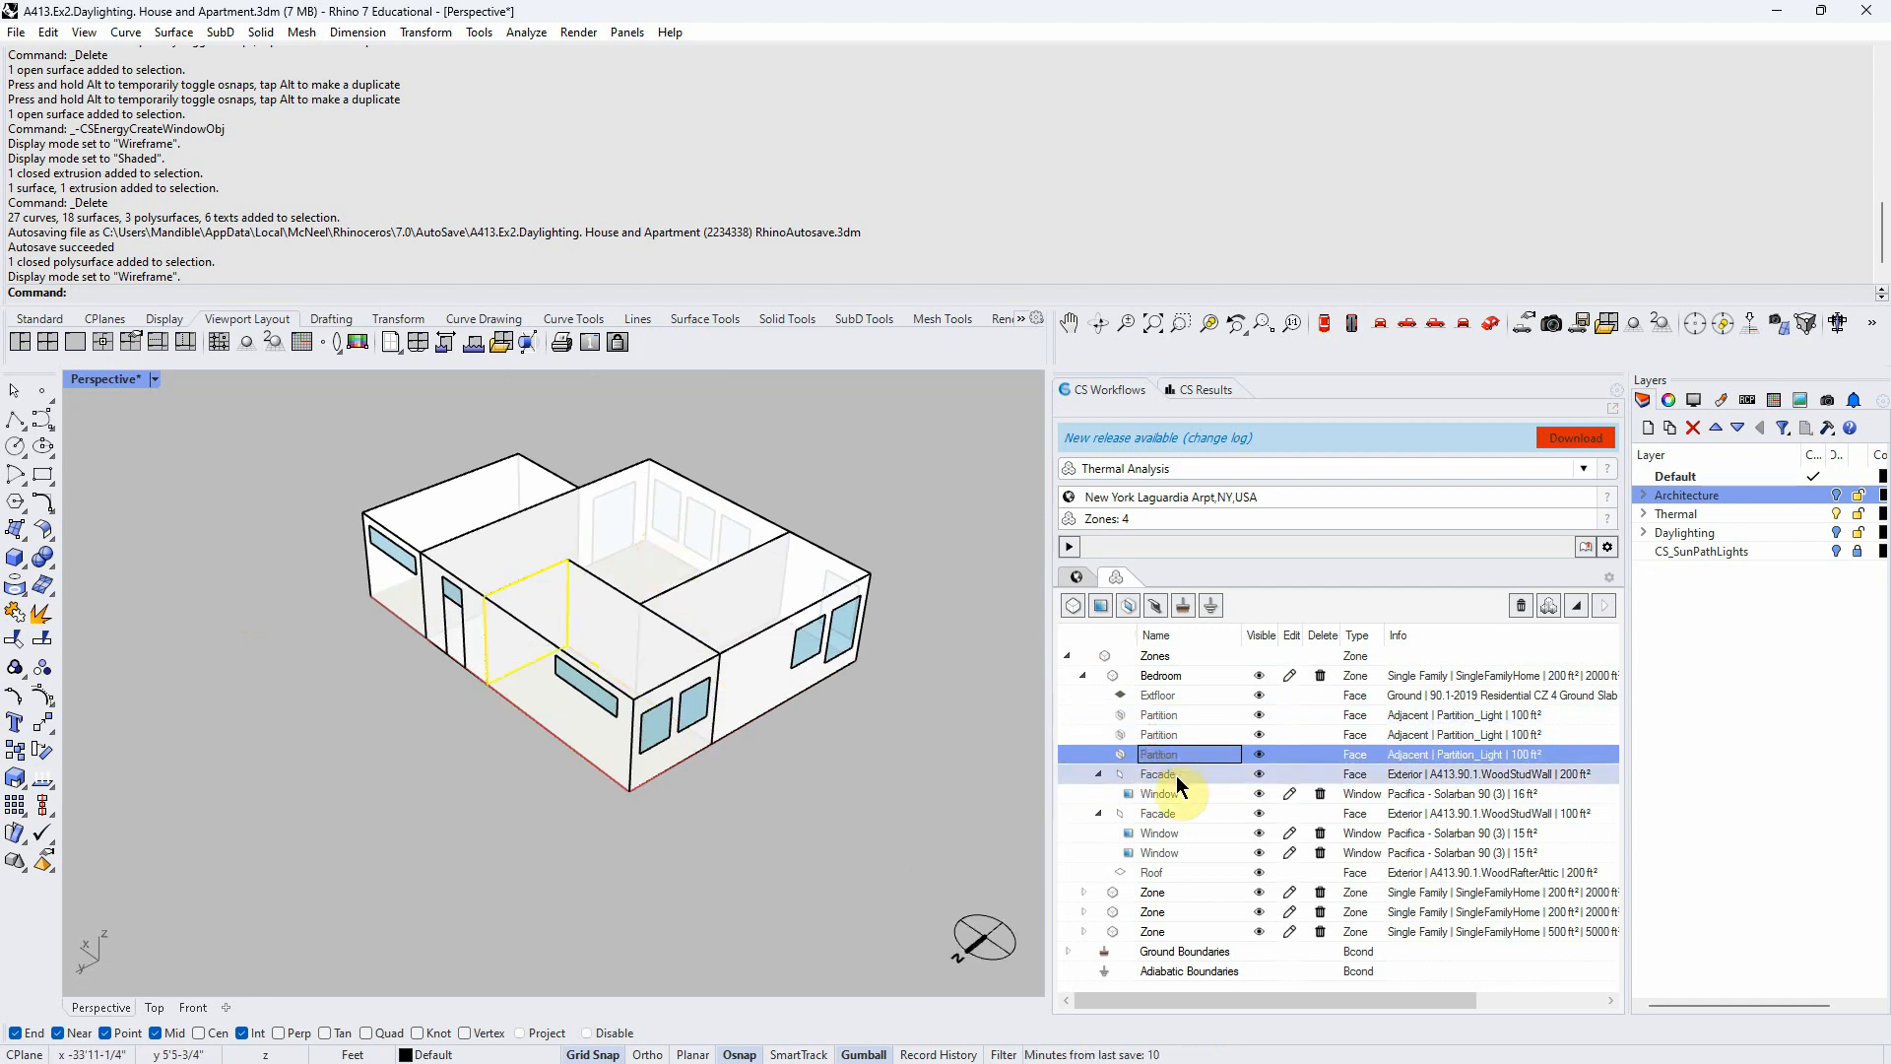
pyautogui.moveTo(705, 814); pyautogui.dragTo(634, 821, button='right')
pyautogui.moveTo(467, 729); pyautogui.dragTo(654, 844, button='right')
pyautogui.click(1163, 813)
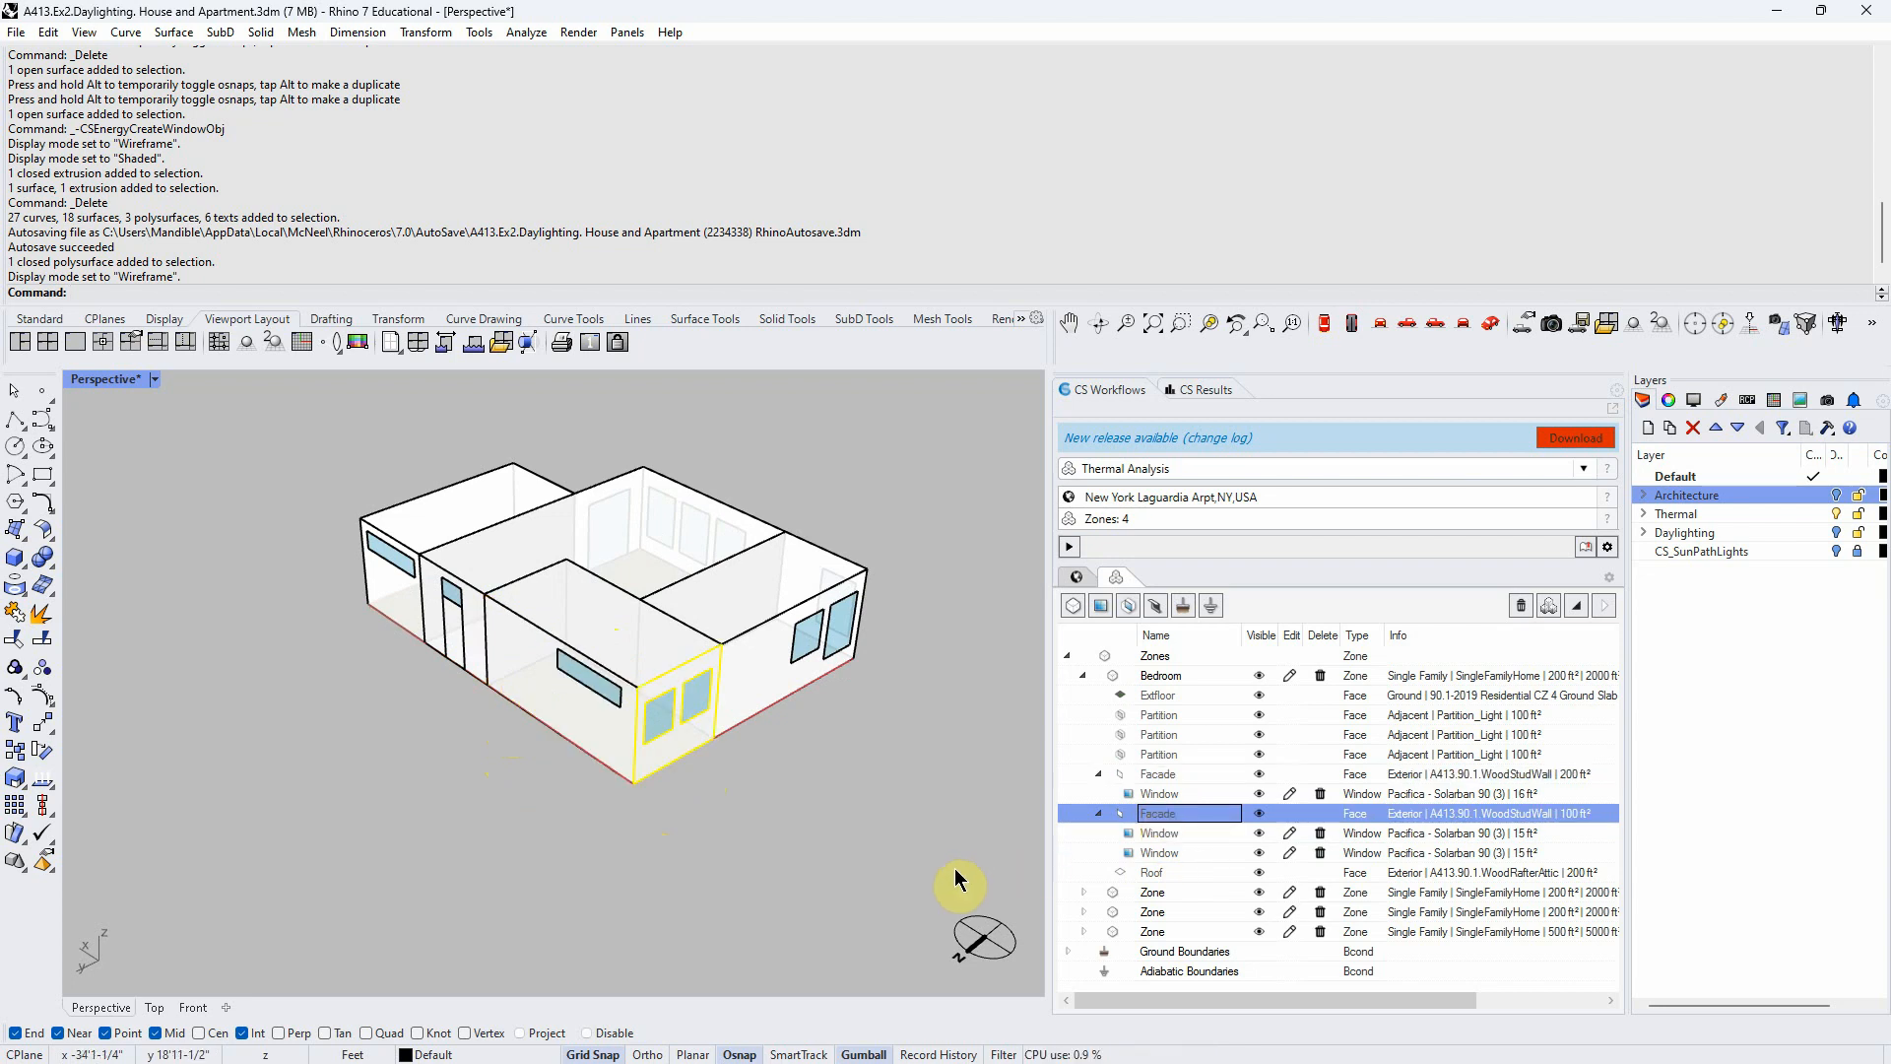
# Locate the Bedroom zone's three windows in the model by selecting them in the zone list, then clear the selection
pyautogui.click(1162, 793)
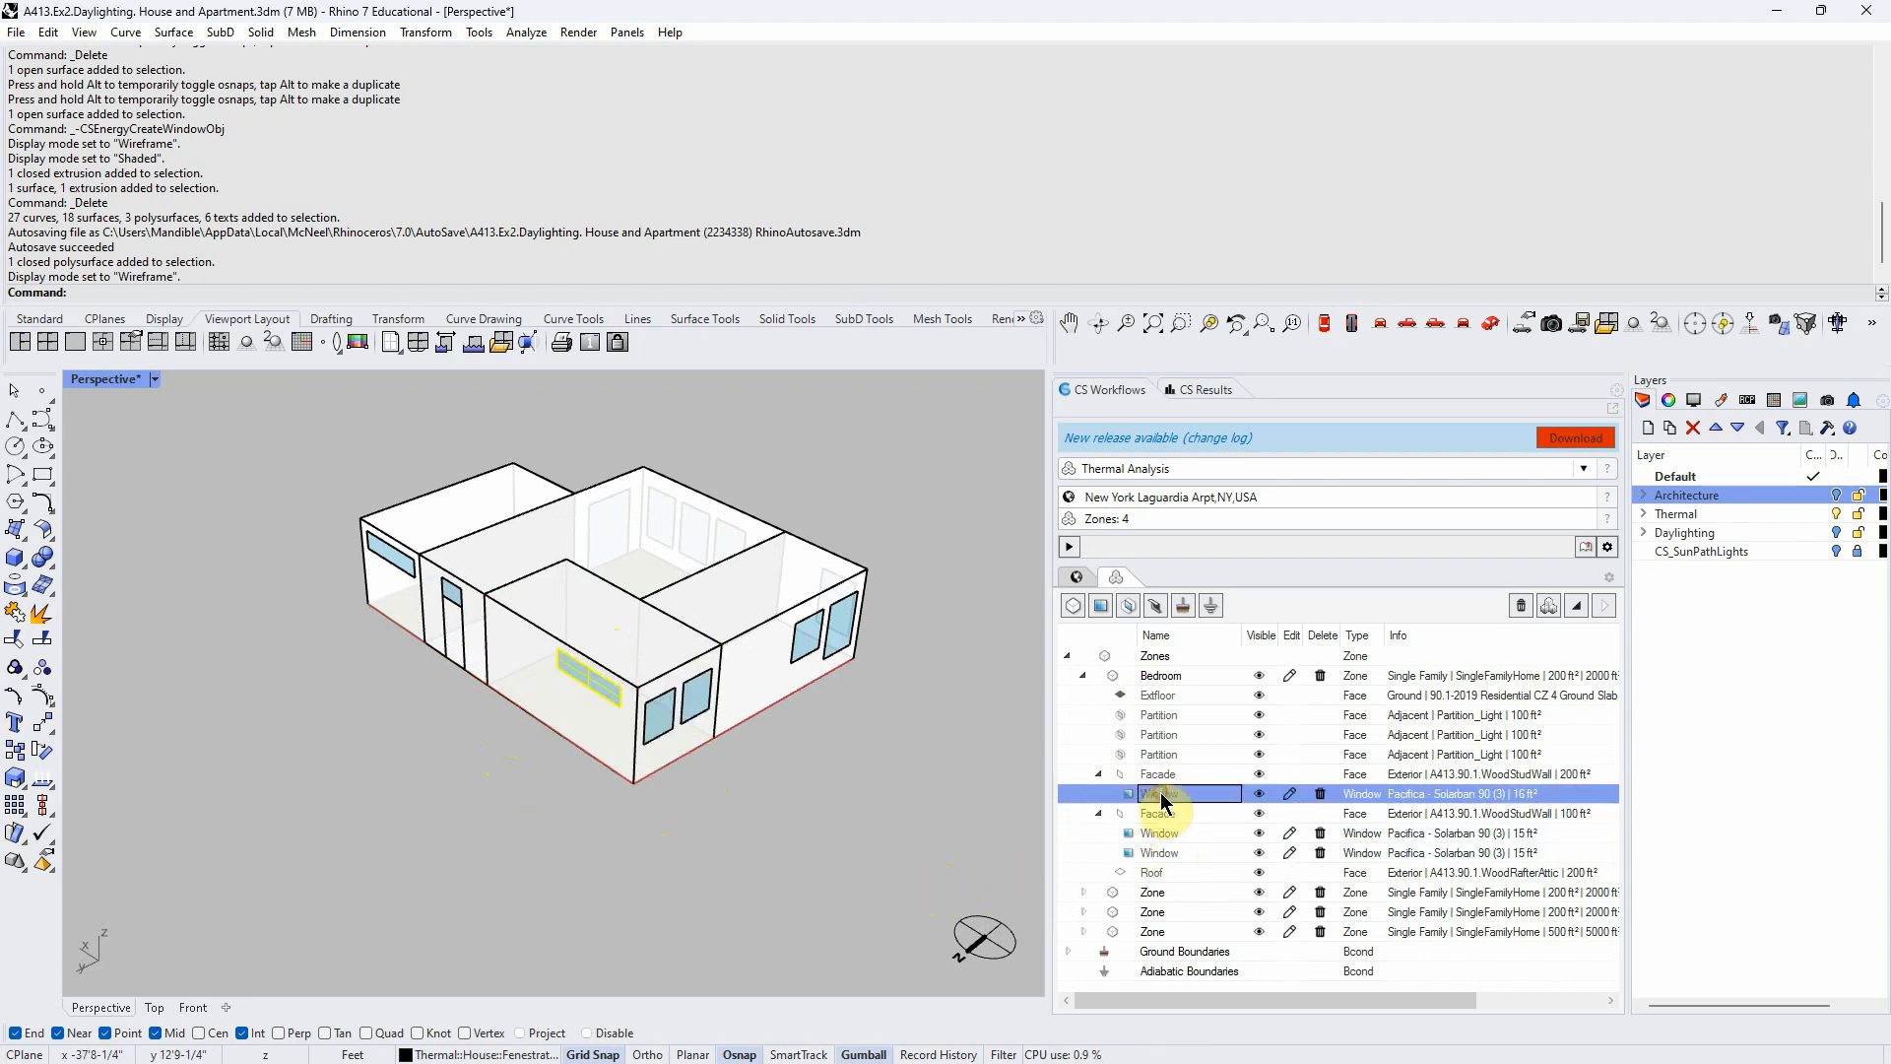
pyautogui.click(1171, 832)
pyautogui.click(1172, 853)
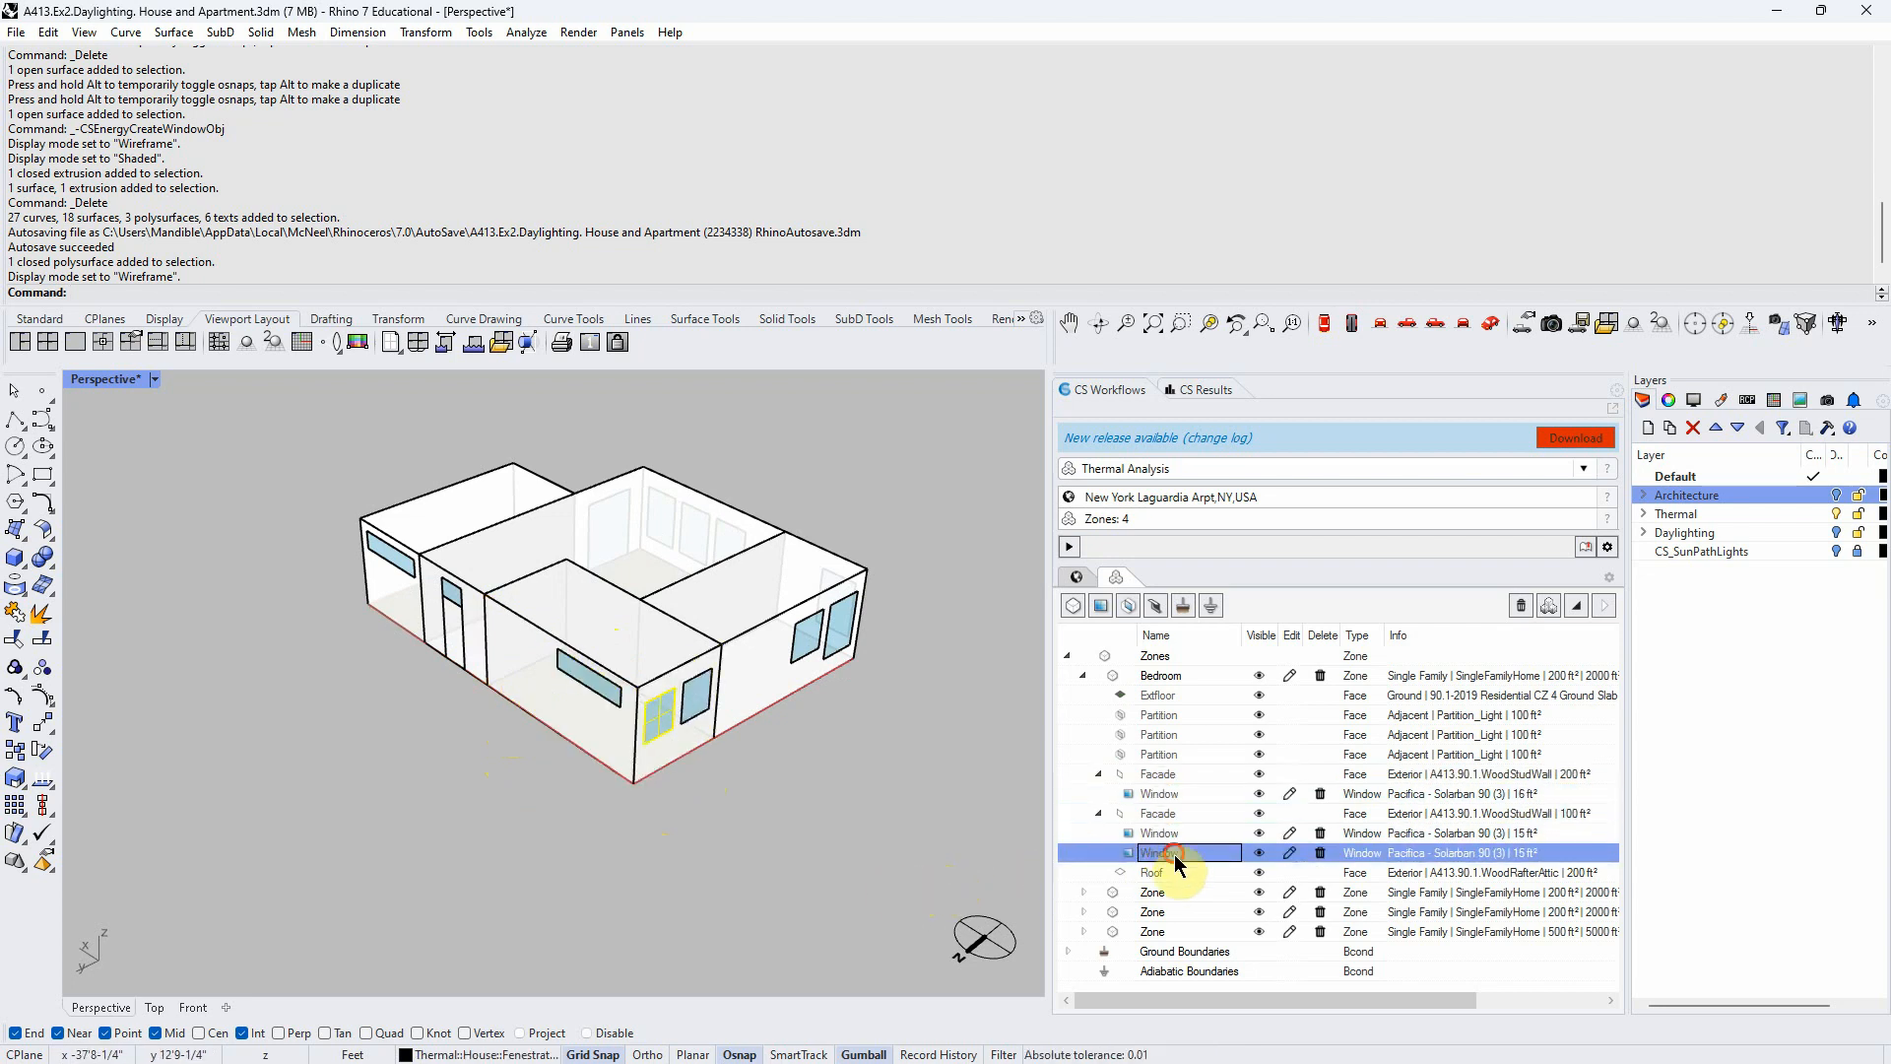
pyautogui.scroll(6, 811, 873)
pyautogui.press('Escape')
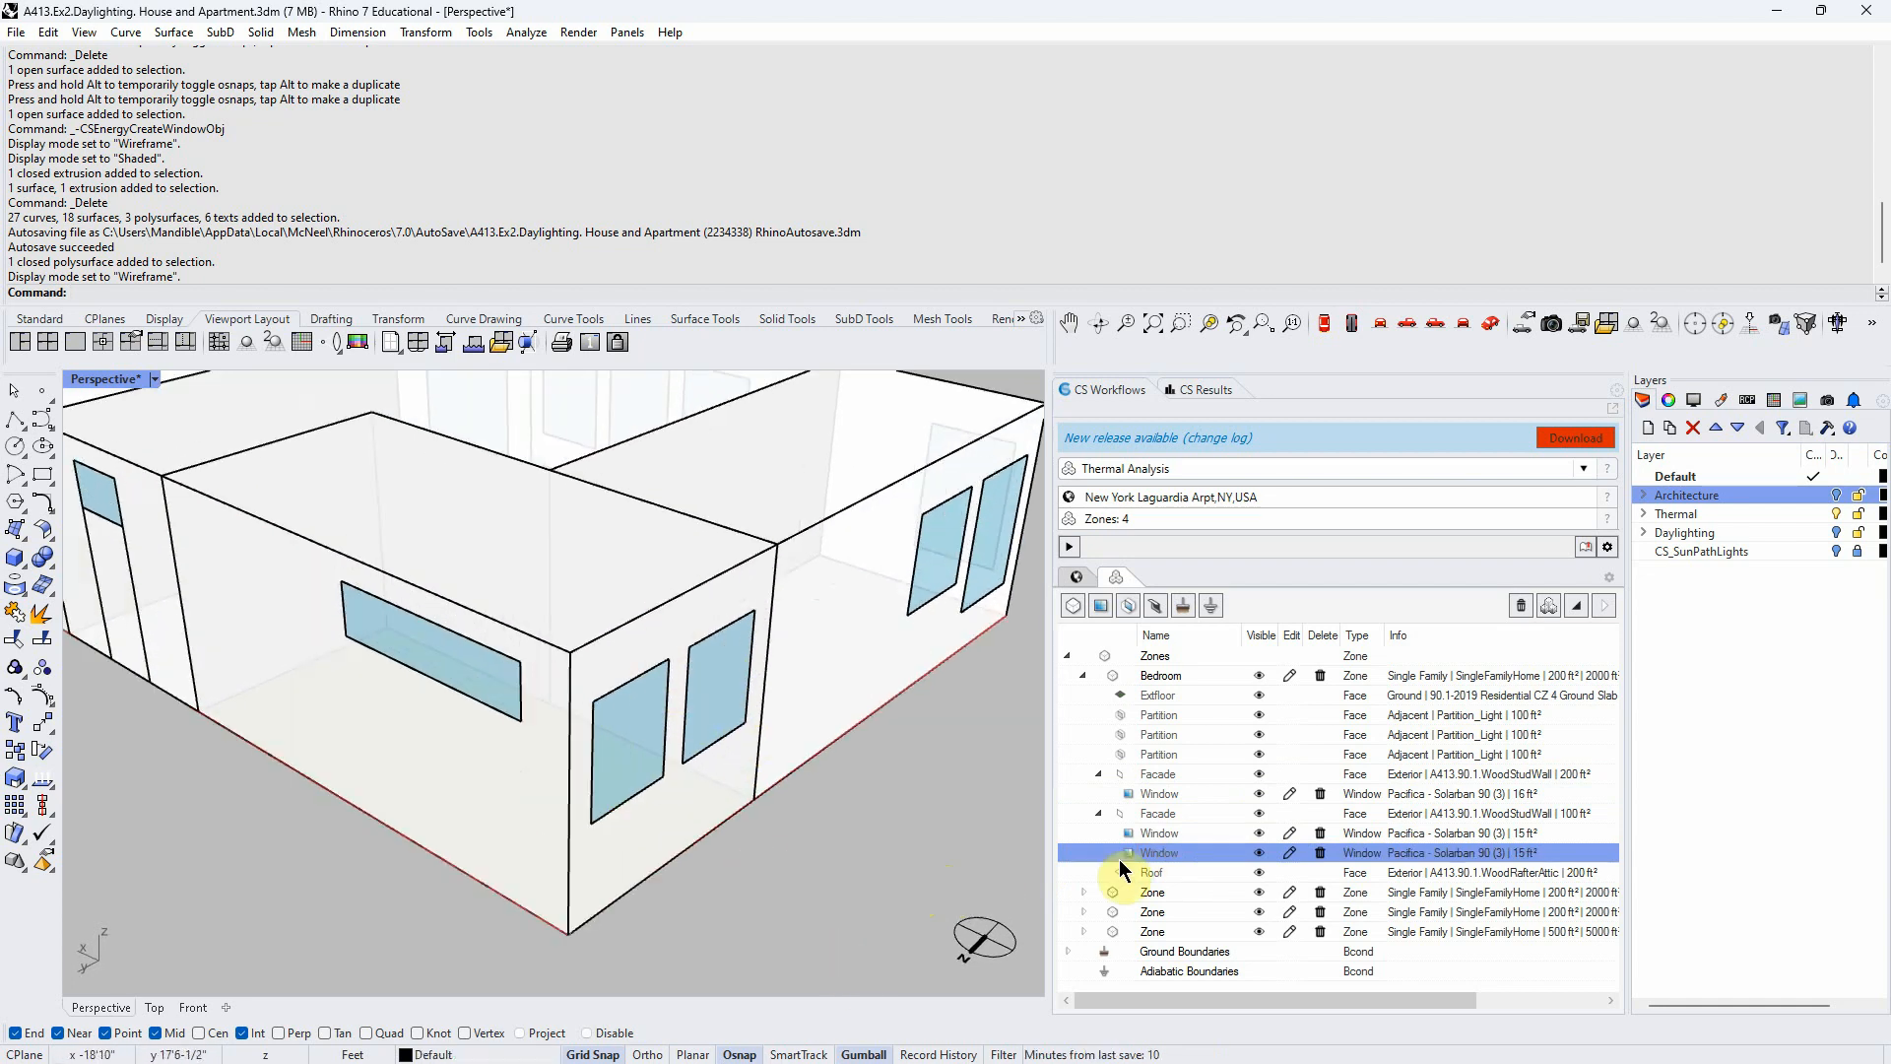
# Highlight the Bedroom zone's 100 ft² facade and its first window, and examine them against the other sides of the house
pyautogui.doubleClick(1170, 812)
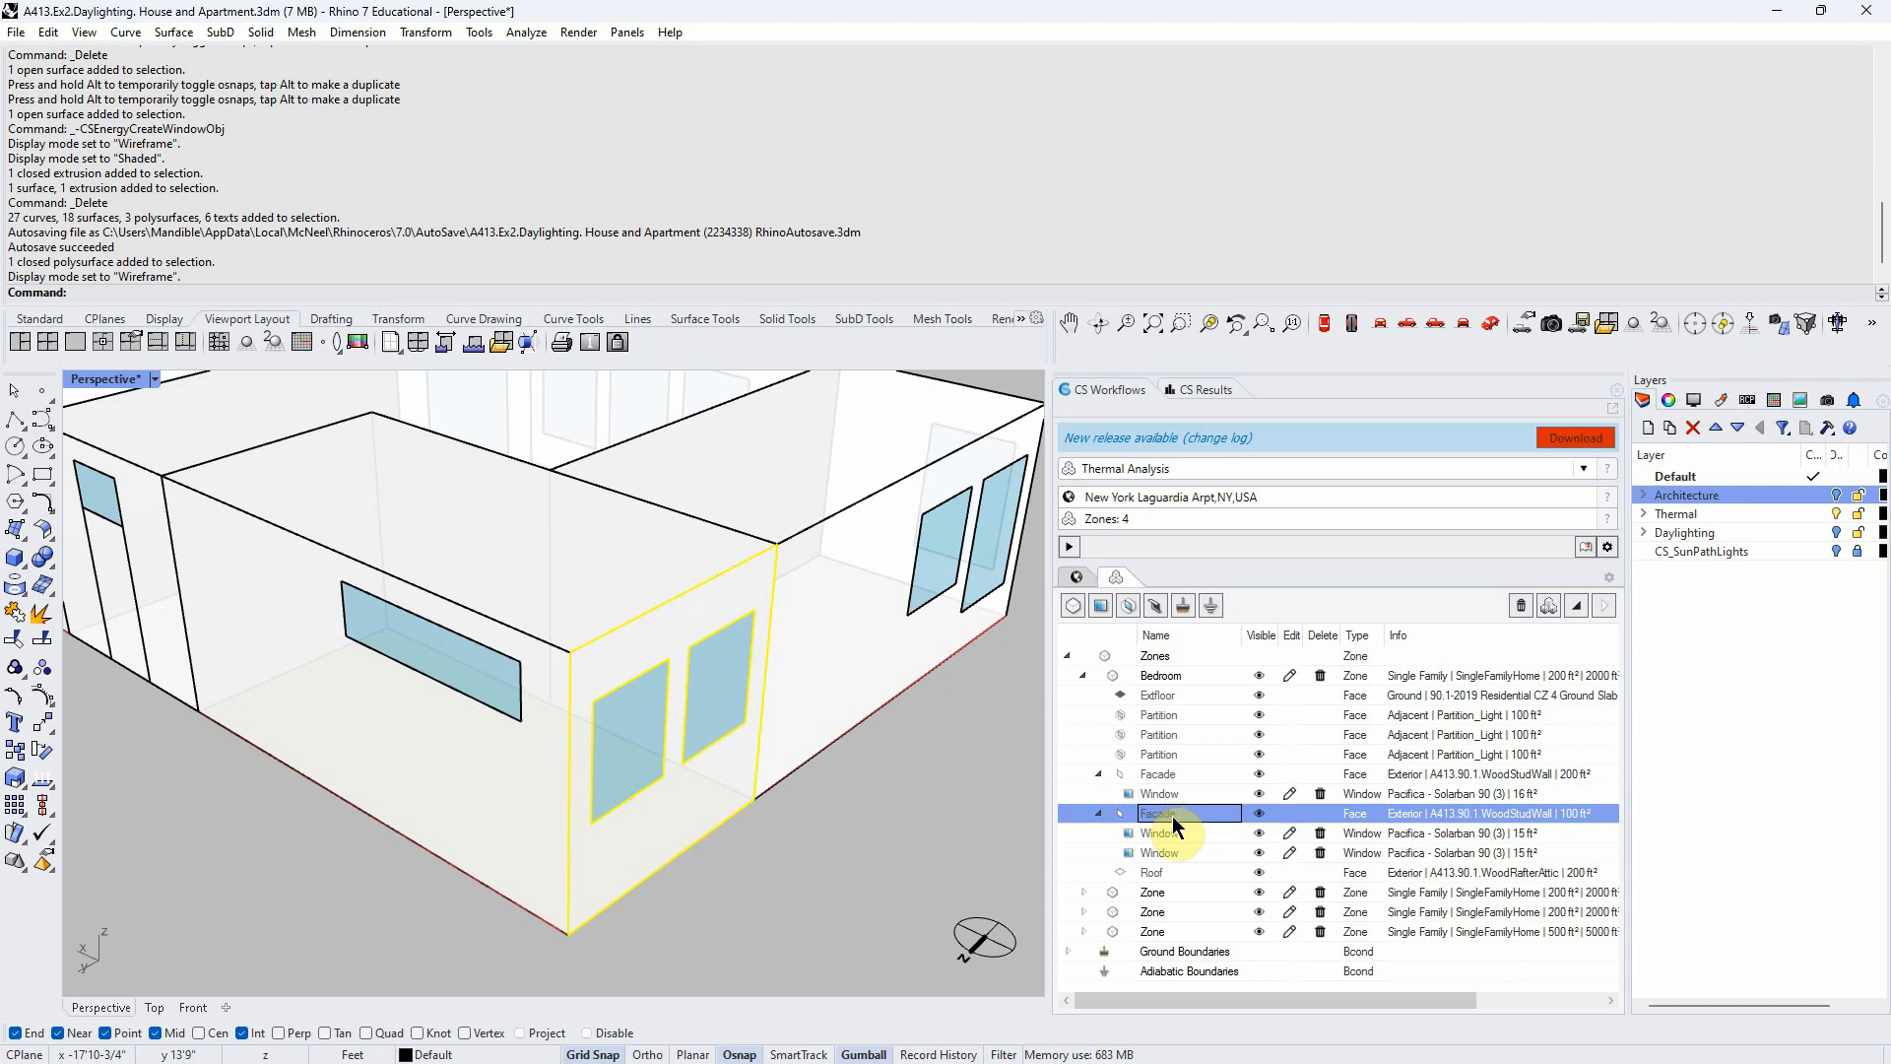
pyautogui.click(1173, 833)
pyautogui.scroll(-8, 832, 805)
pyautogui.moveTo(880, 810); pyautogui.dragTo(581, 790, button='right')
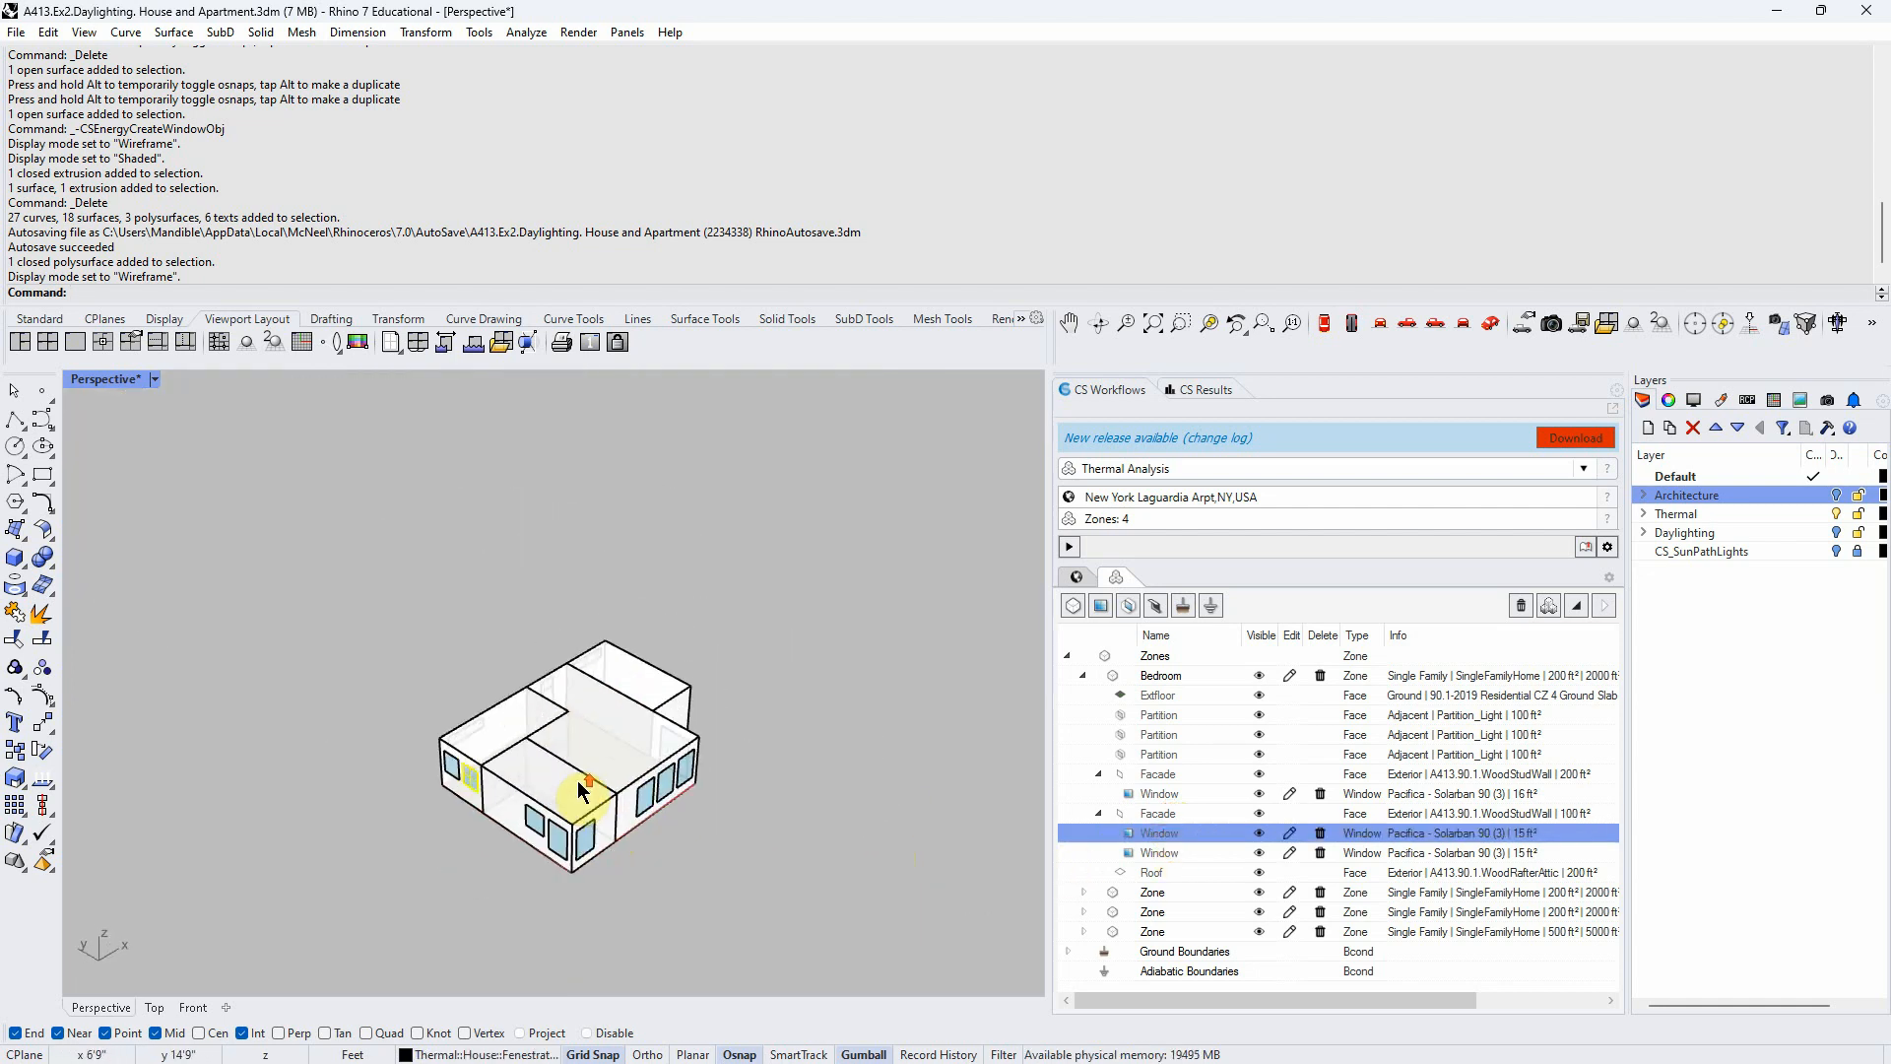
pyautogui.scroll(3, 581, 790)
pyautogui.scroll(-1, 566, 788)
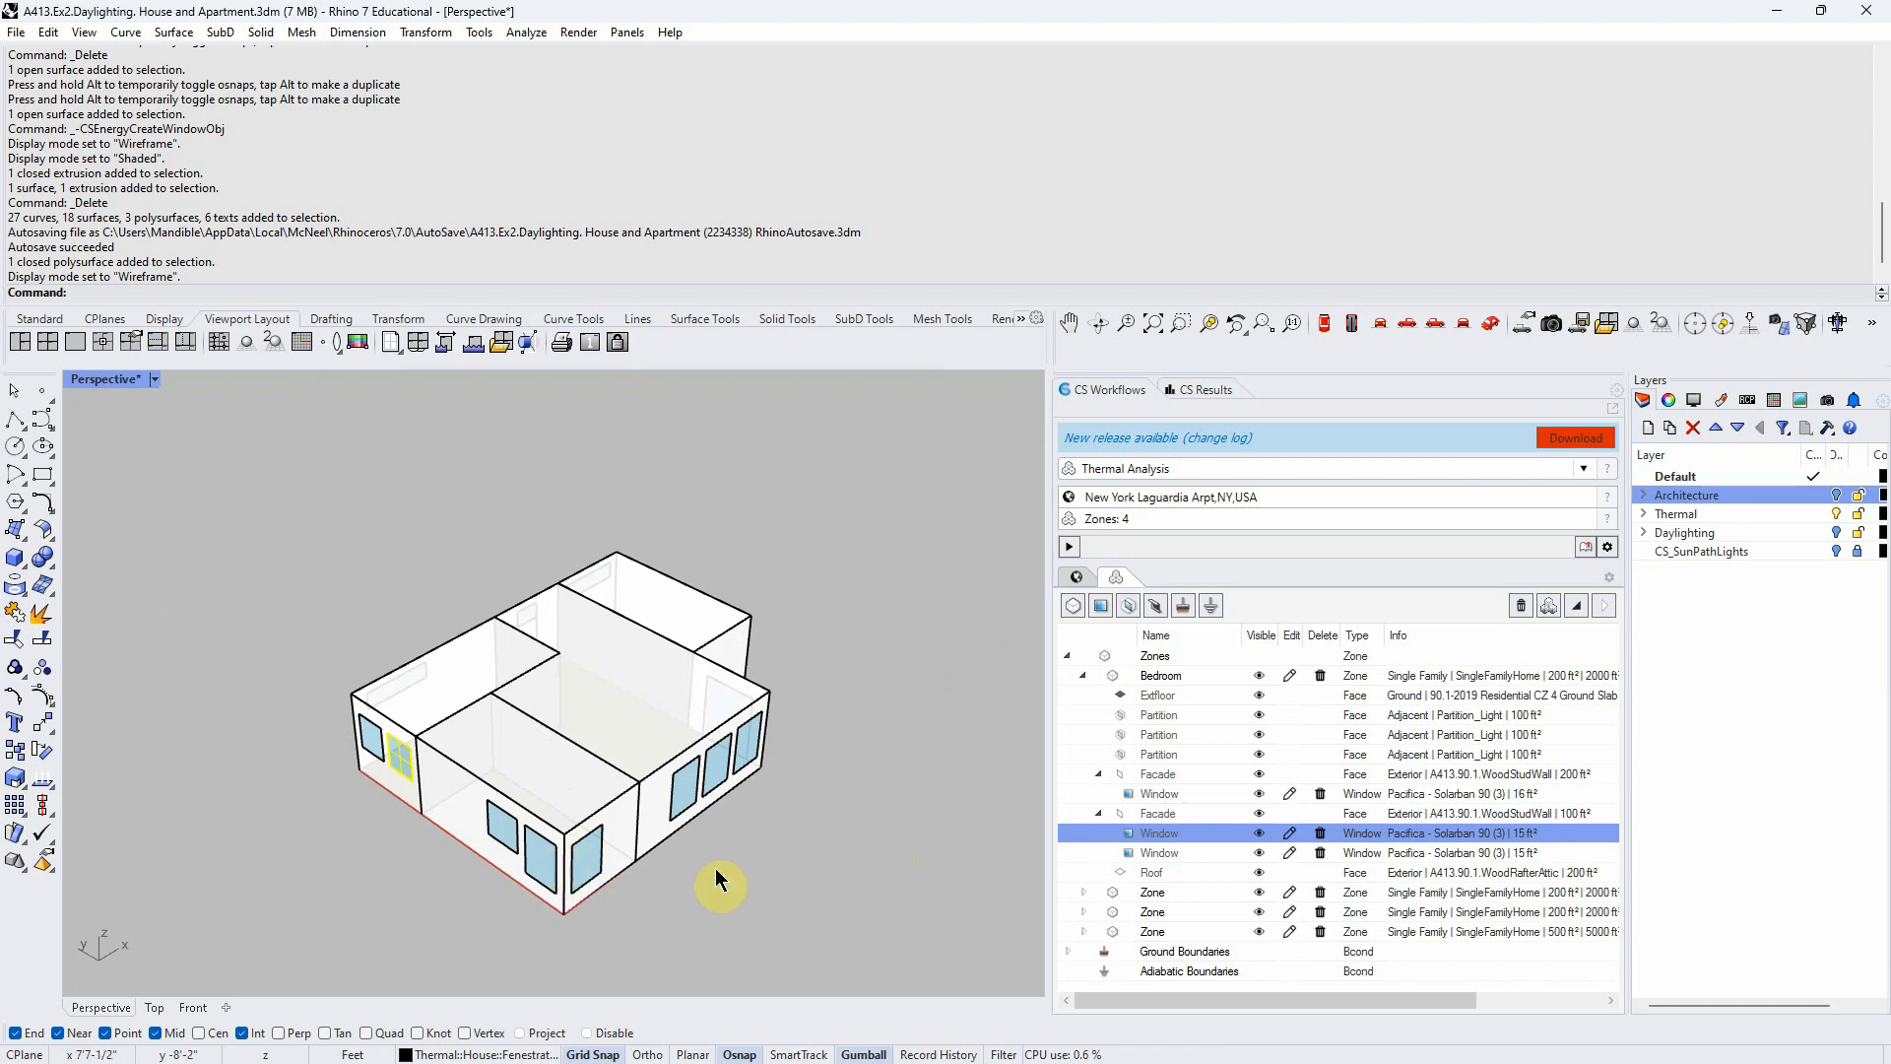
# Show the Architecture layer, hide the Thermal layer, and set the perspective view's display mode to Shaded
pyautogui.click(1836, 494)
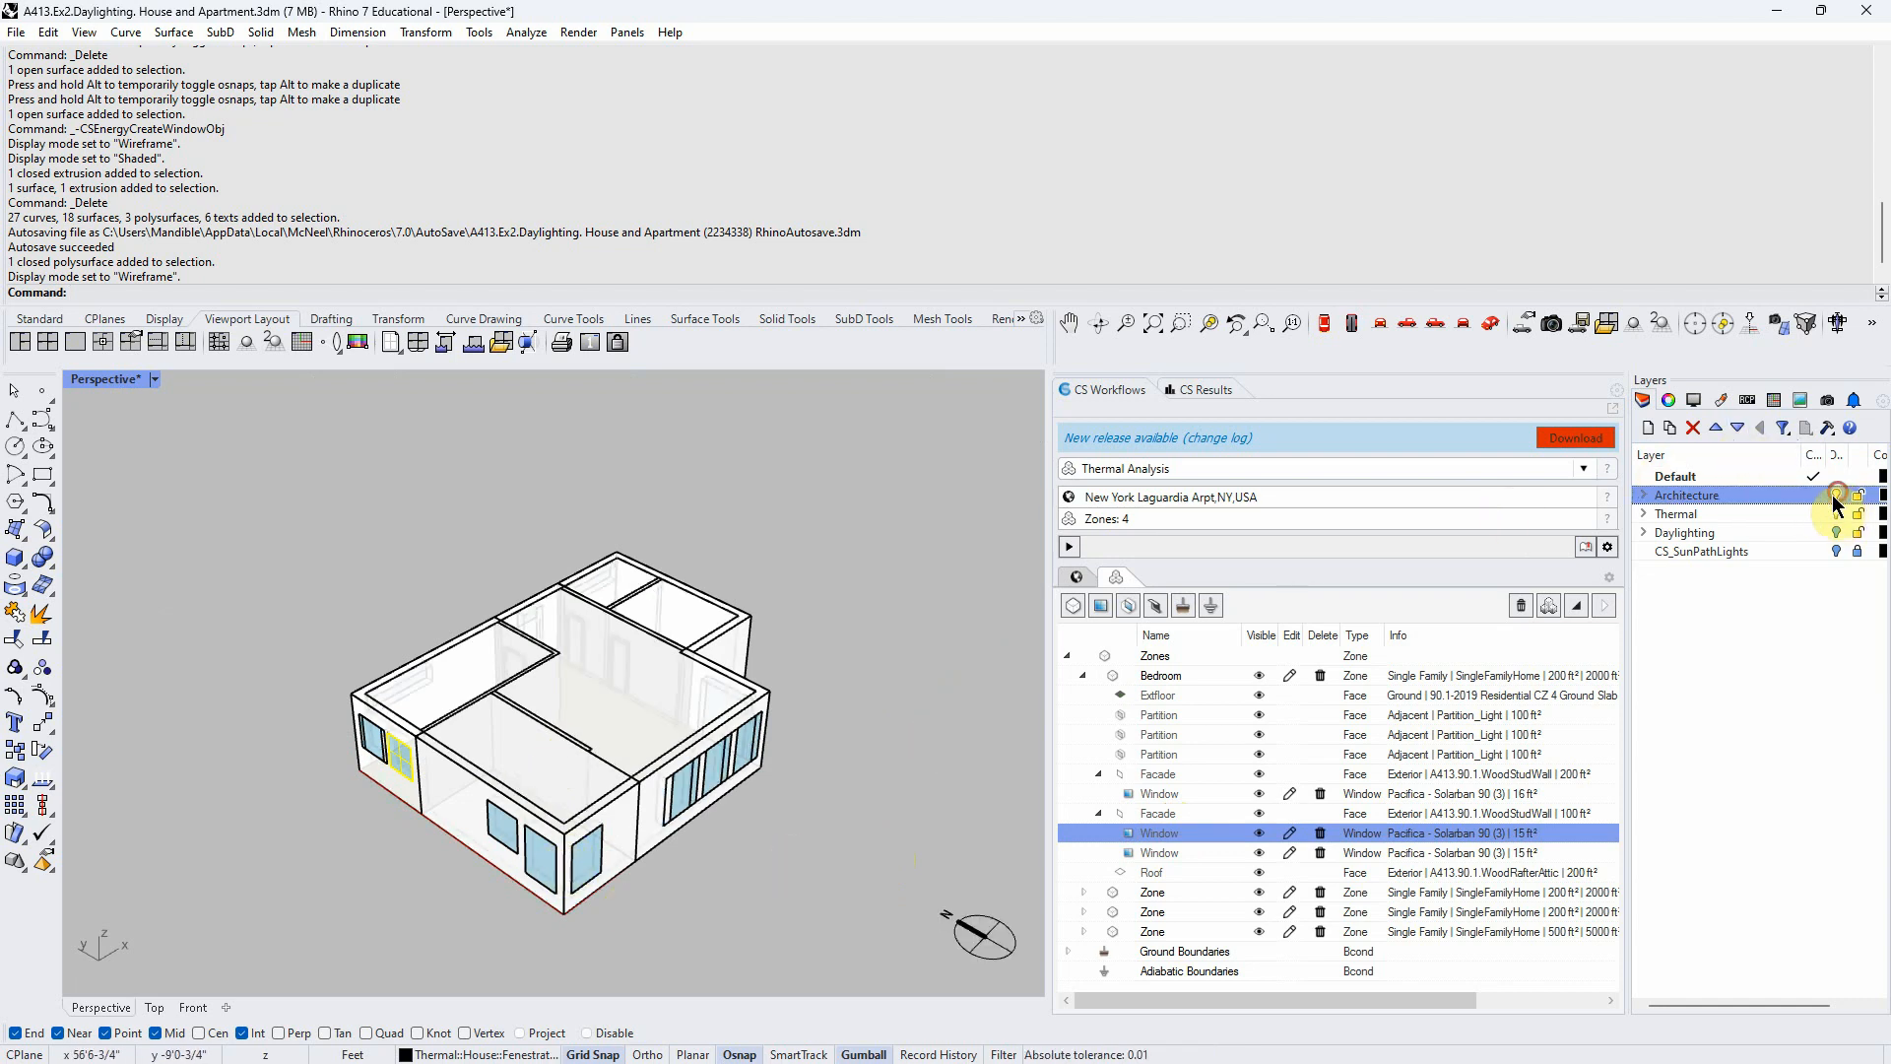
pyautogui.scroll(5, 684, 807)
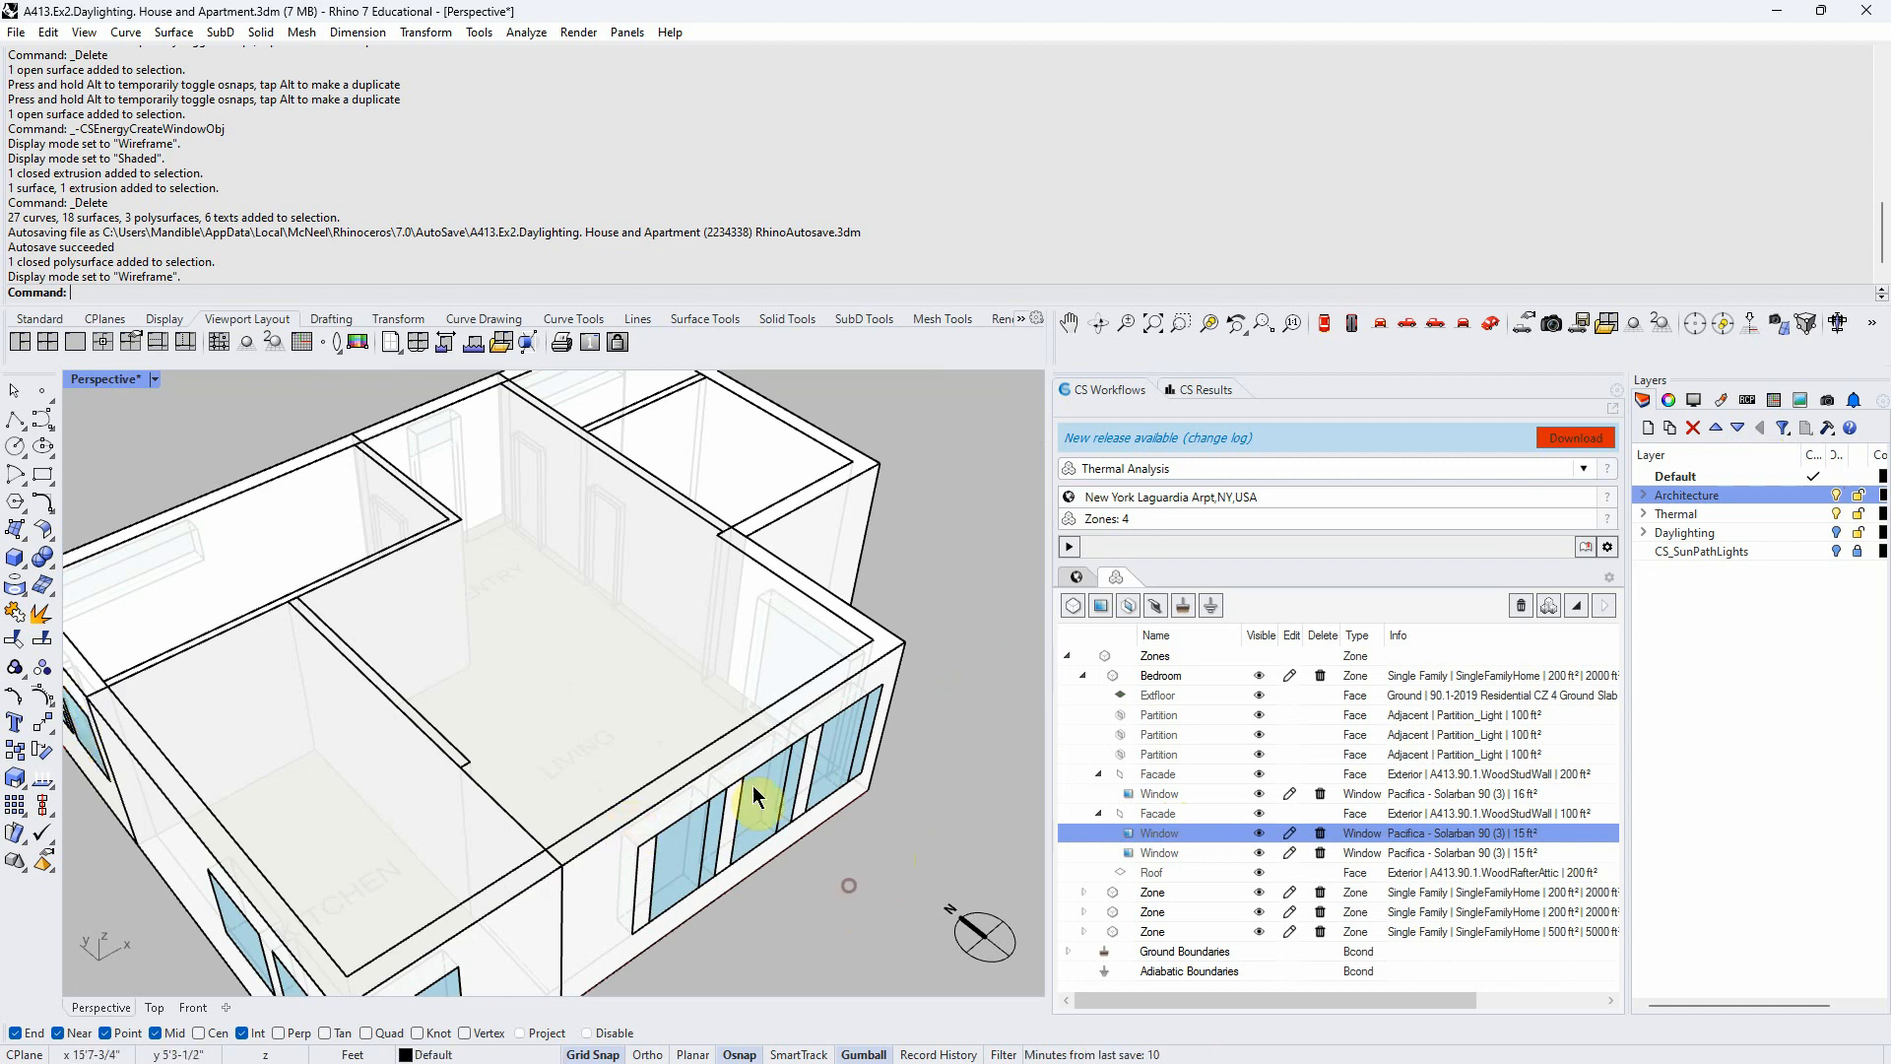
pyautogui.click(1838, 514)
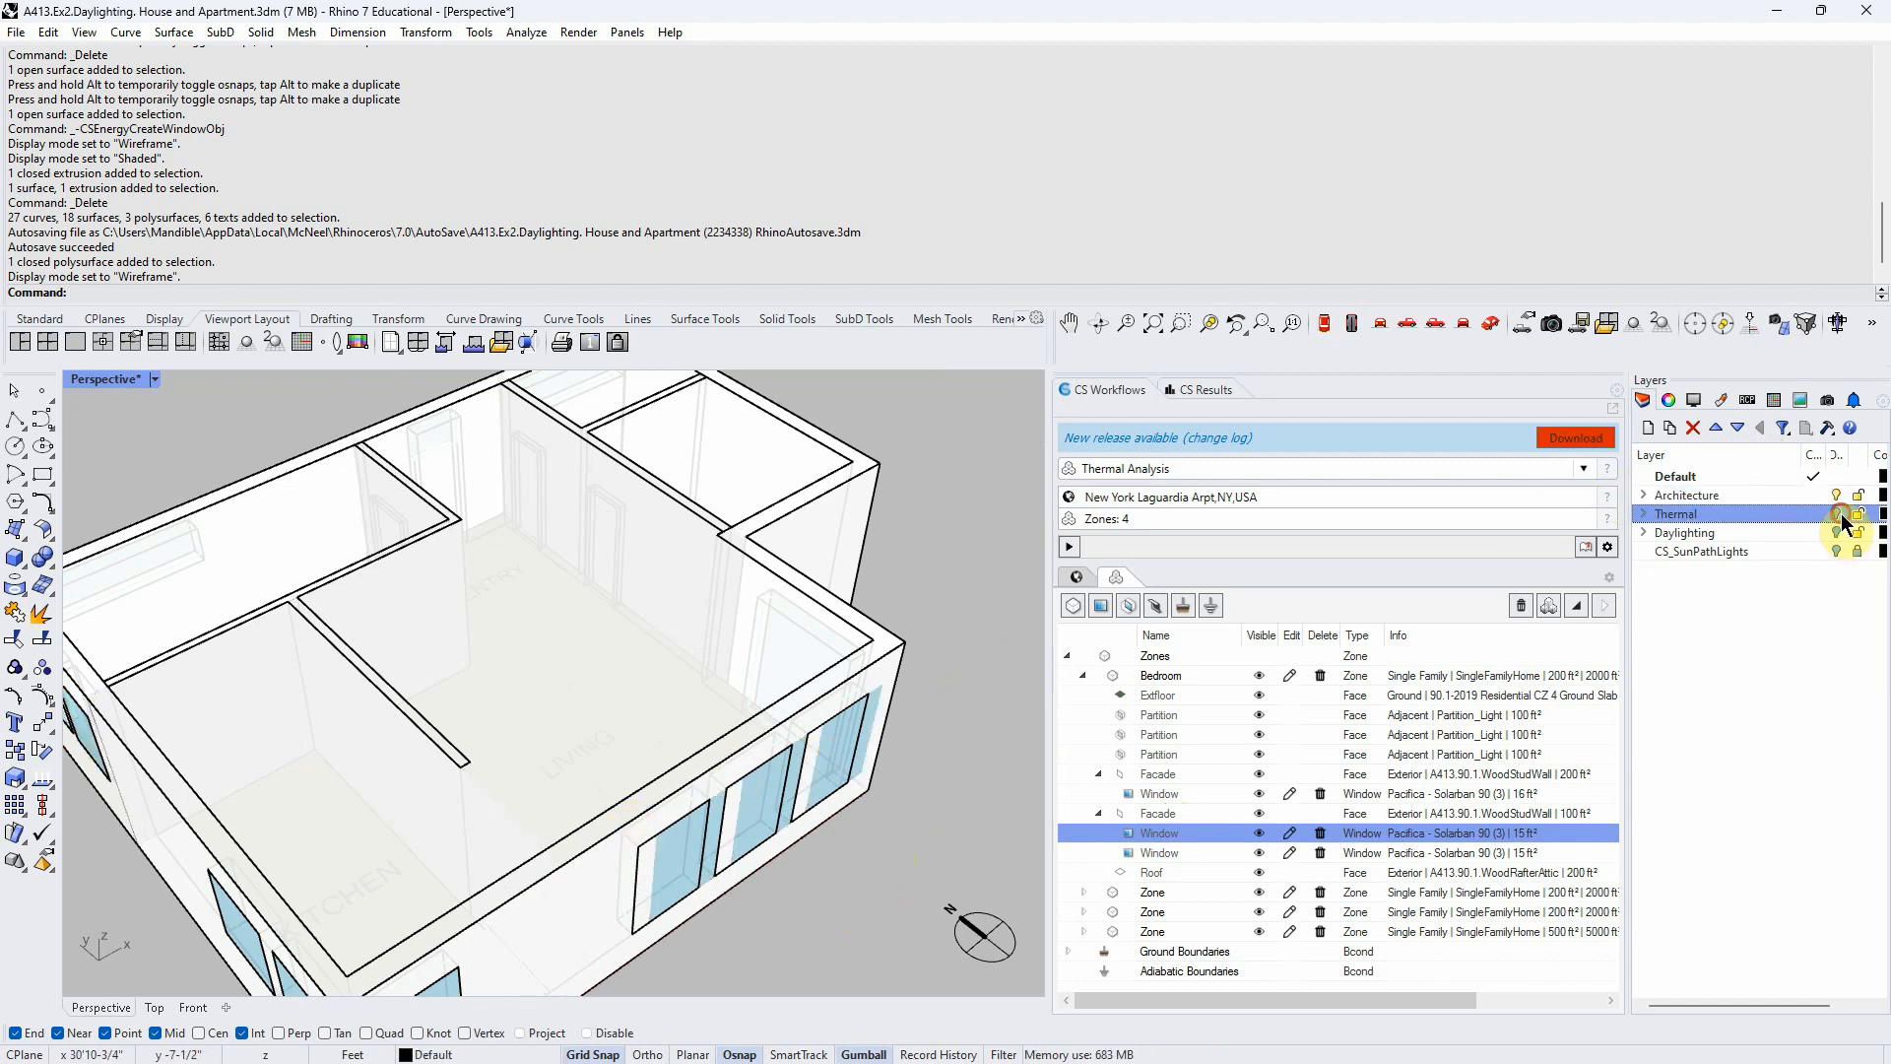
pyautogui.click(143, 388)
pyautogui.click(248, 329)
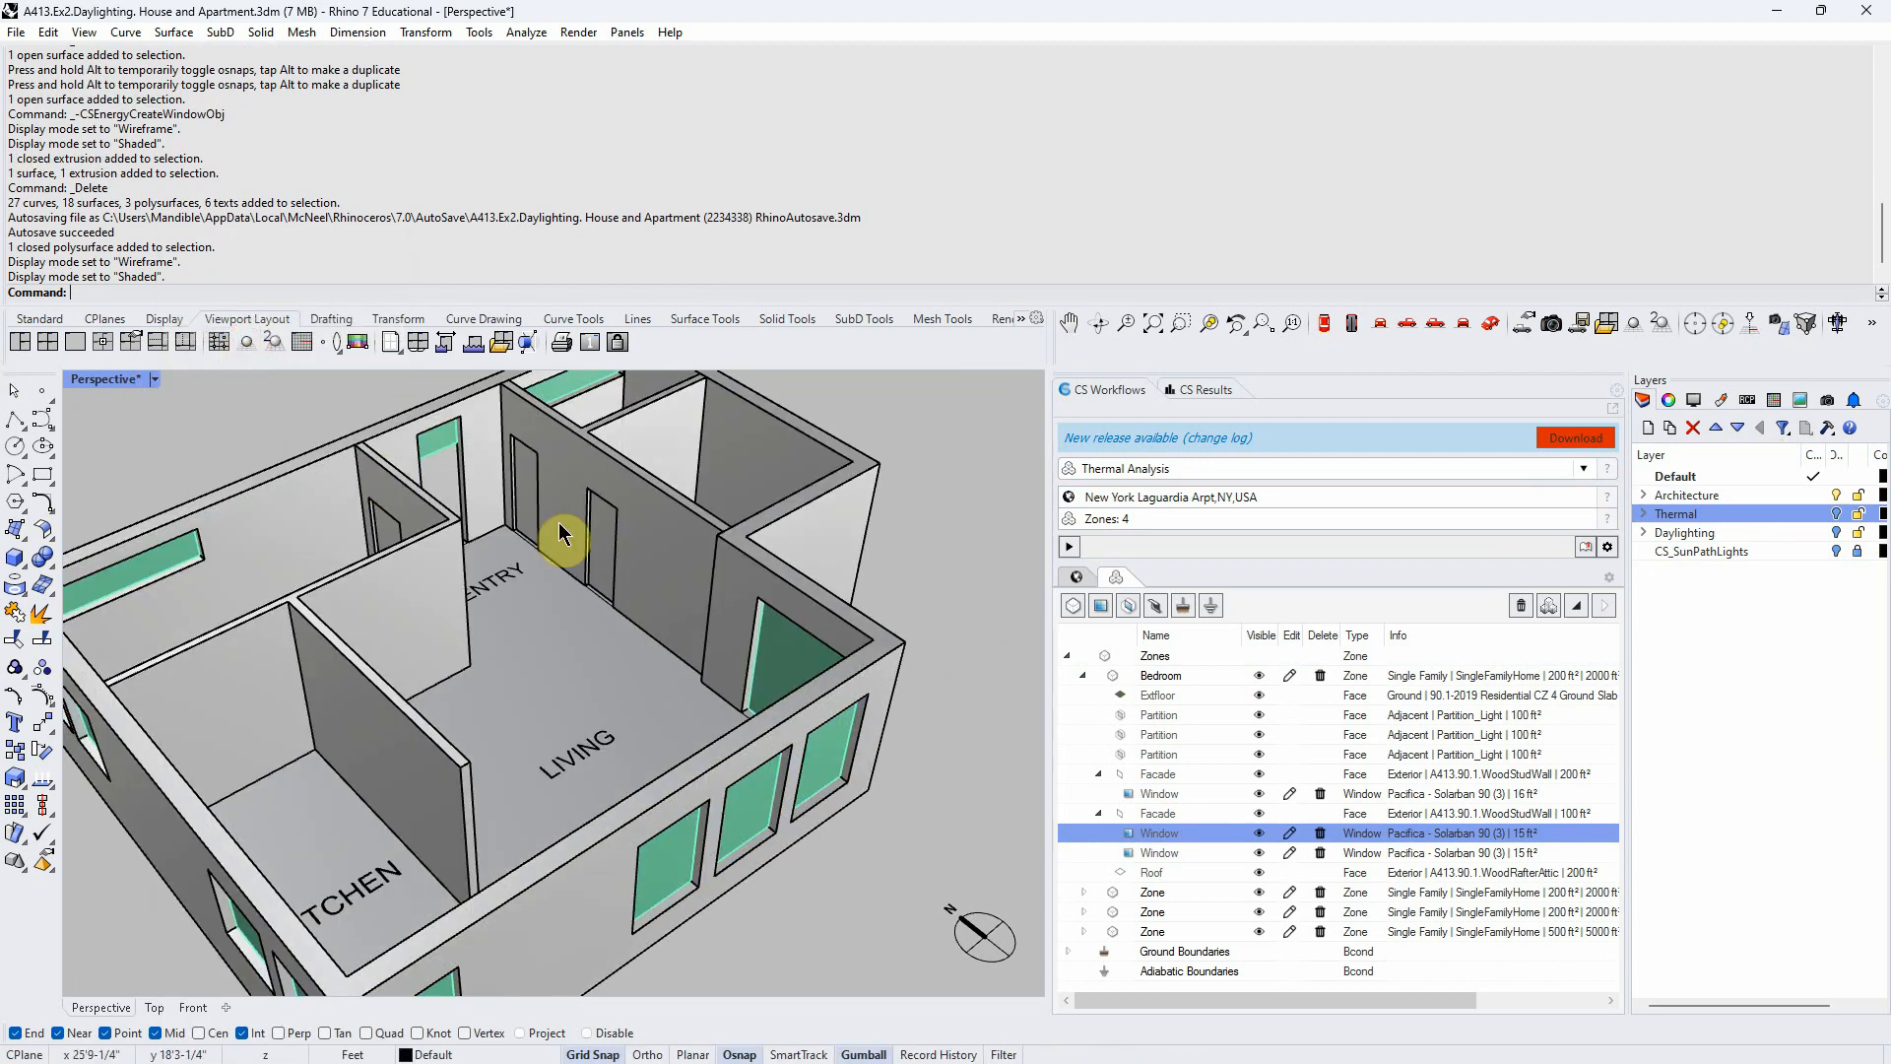
# Inspect the architectural model's thick exterior walls by selecting their polysurface, then clear the selection
pyautogui.click(789, 587)
pyautogui.click(847, 619)
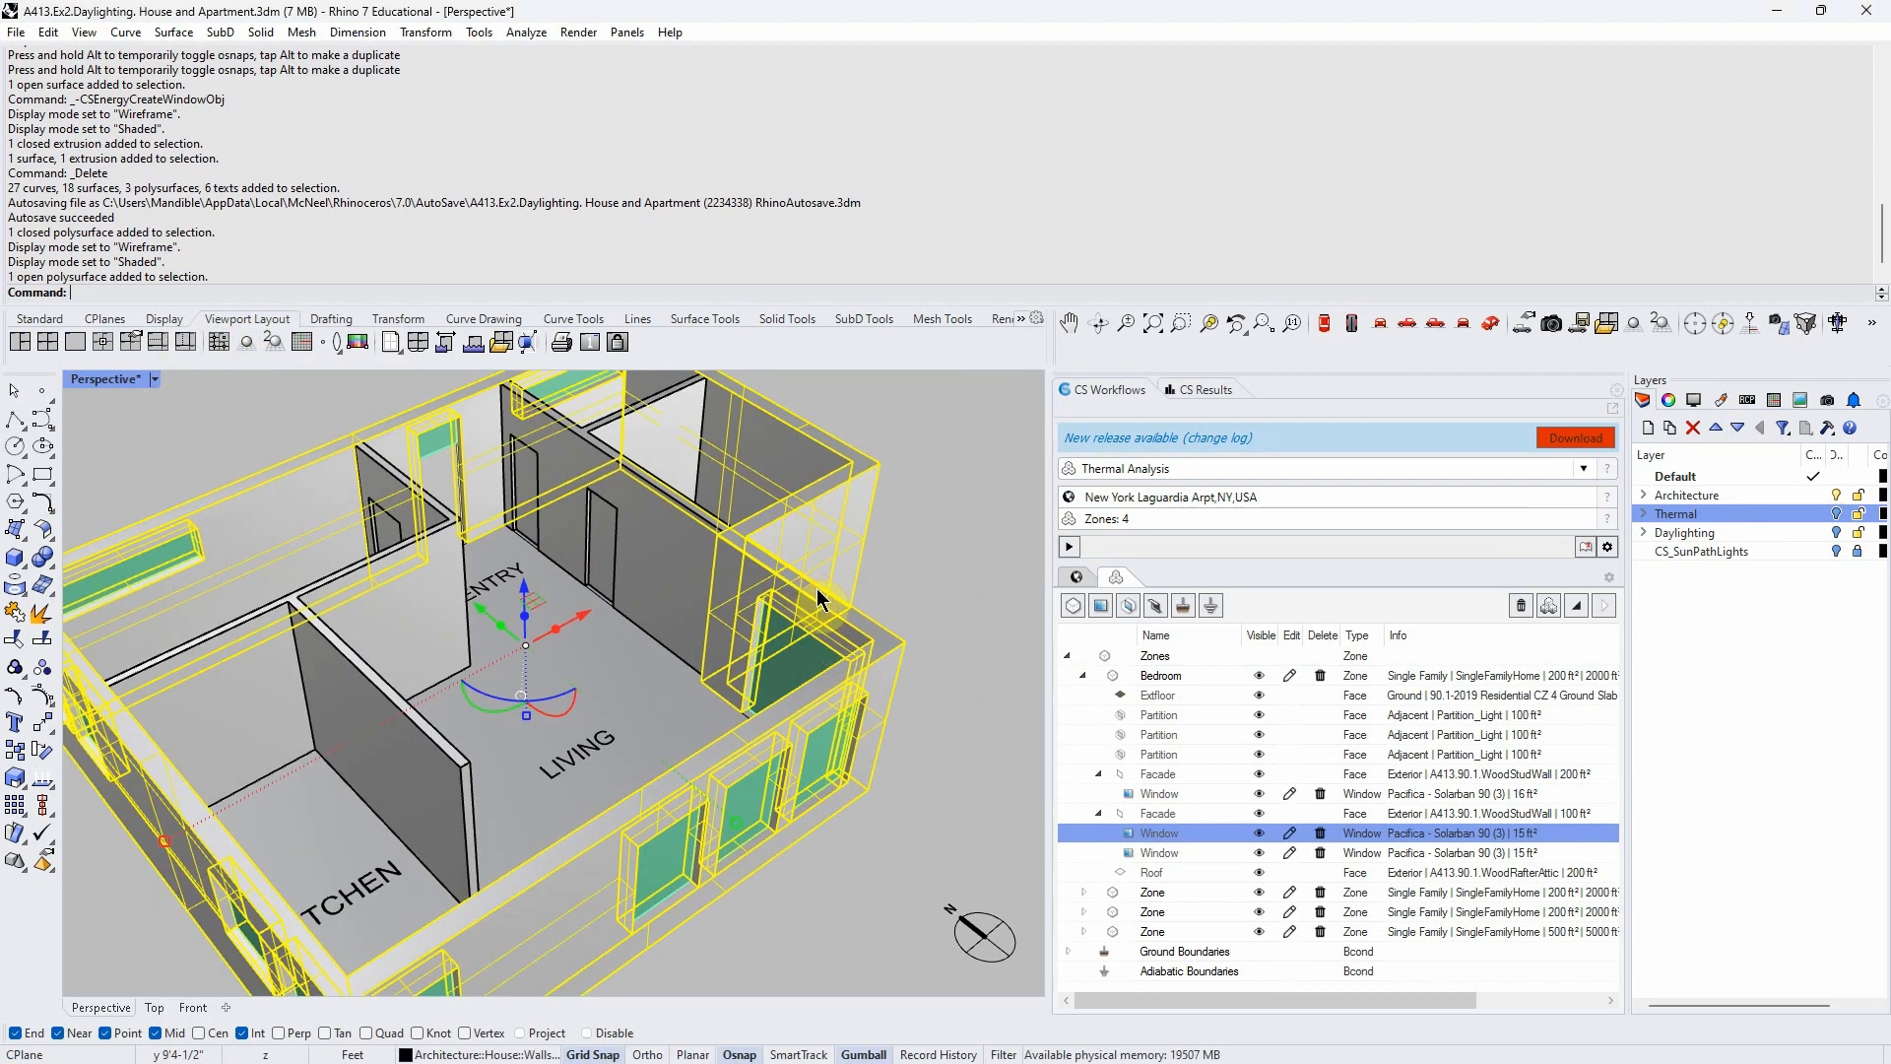
pyautogui.scroll(-5, 877, 611)
pyautogui.scroll(8, 774, 571)
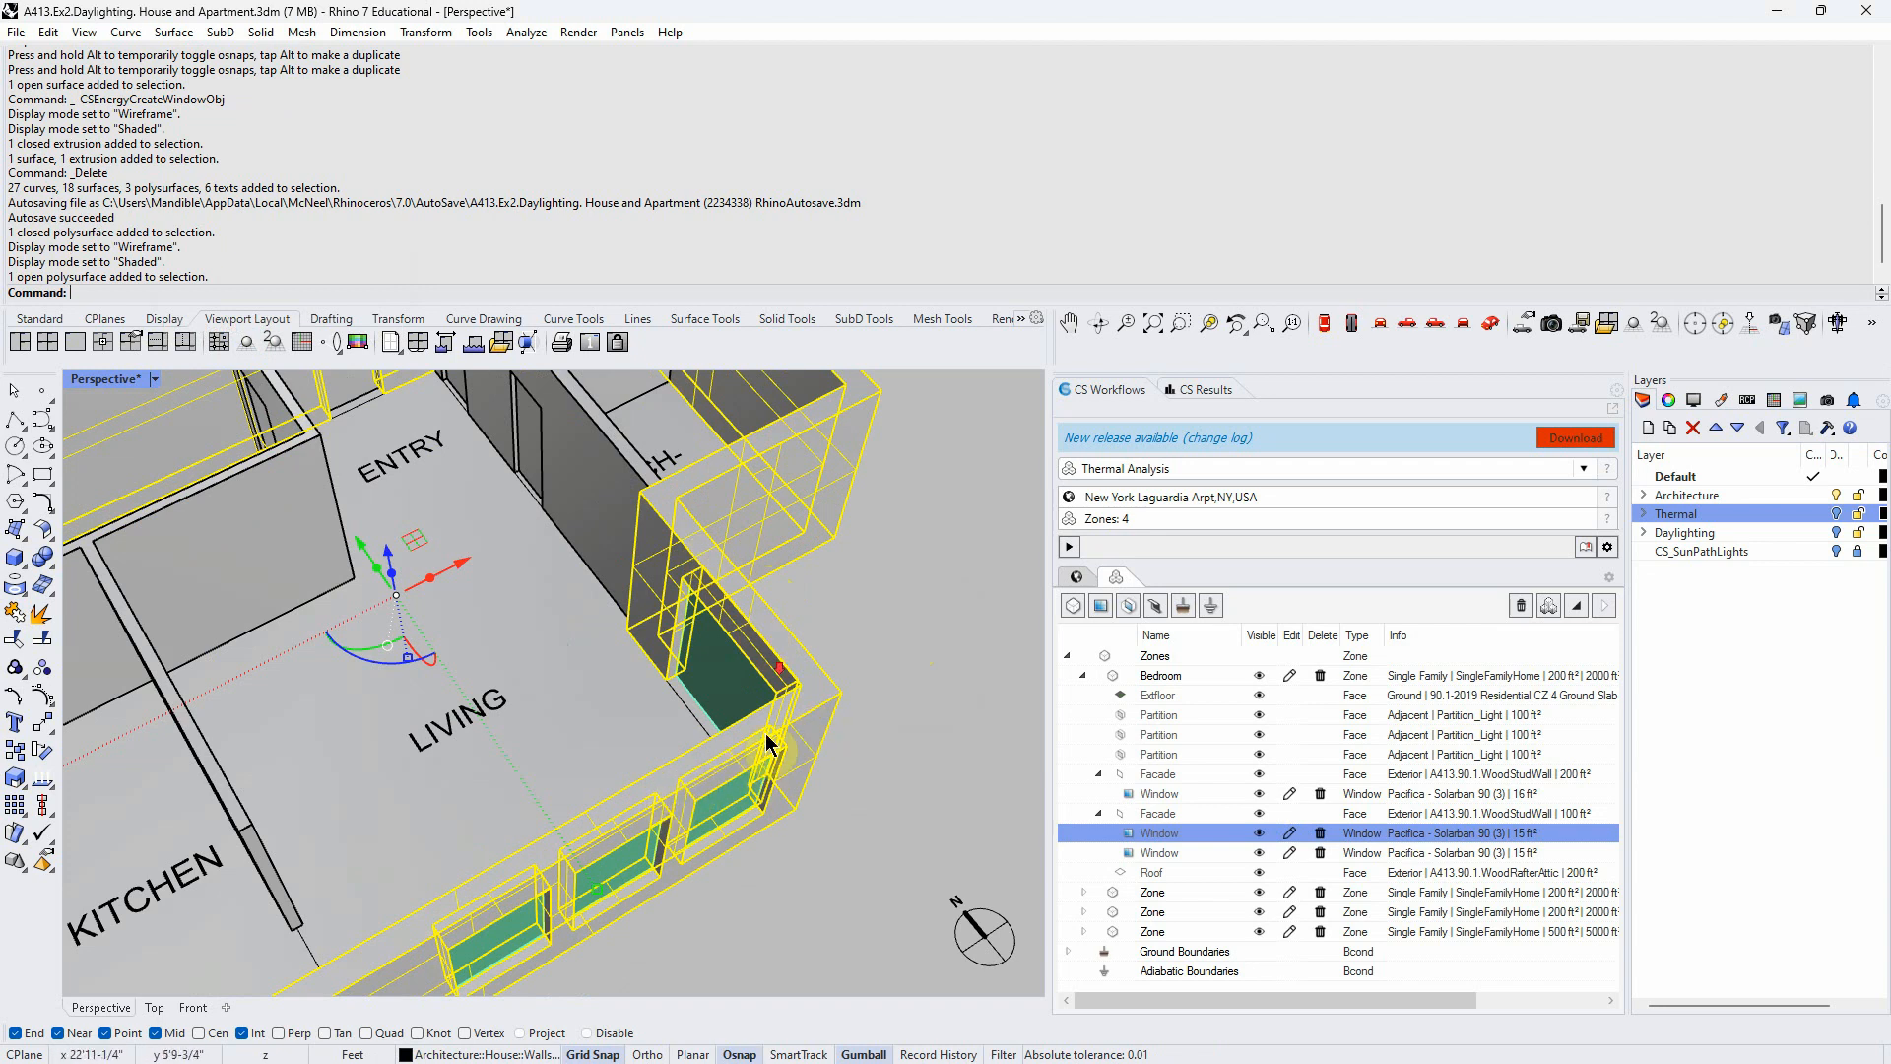
pyautogui.scroll(-10, 766, 736)
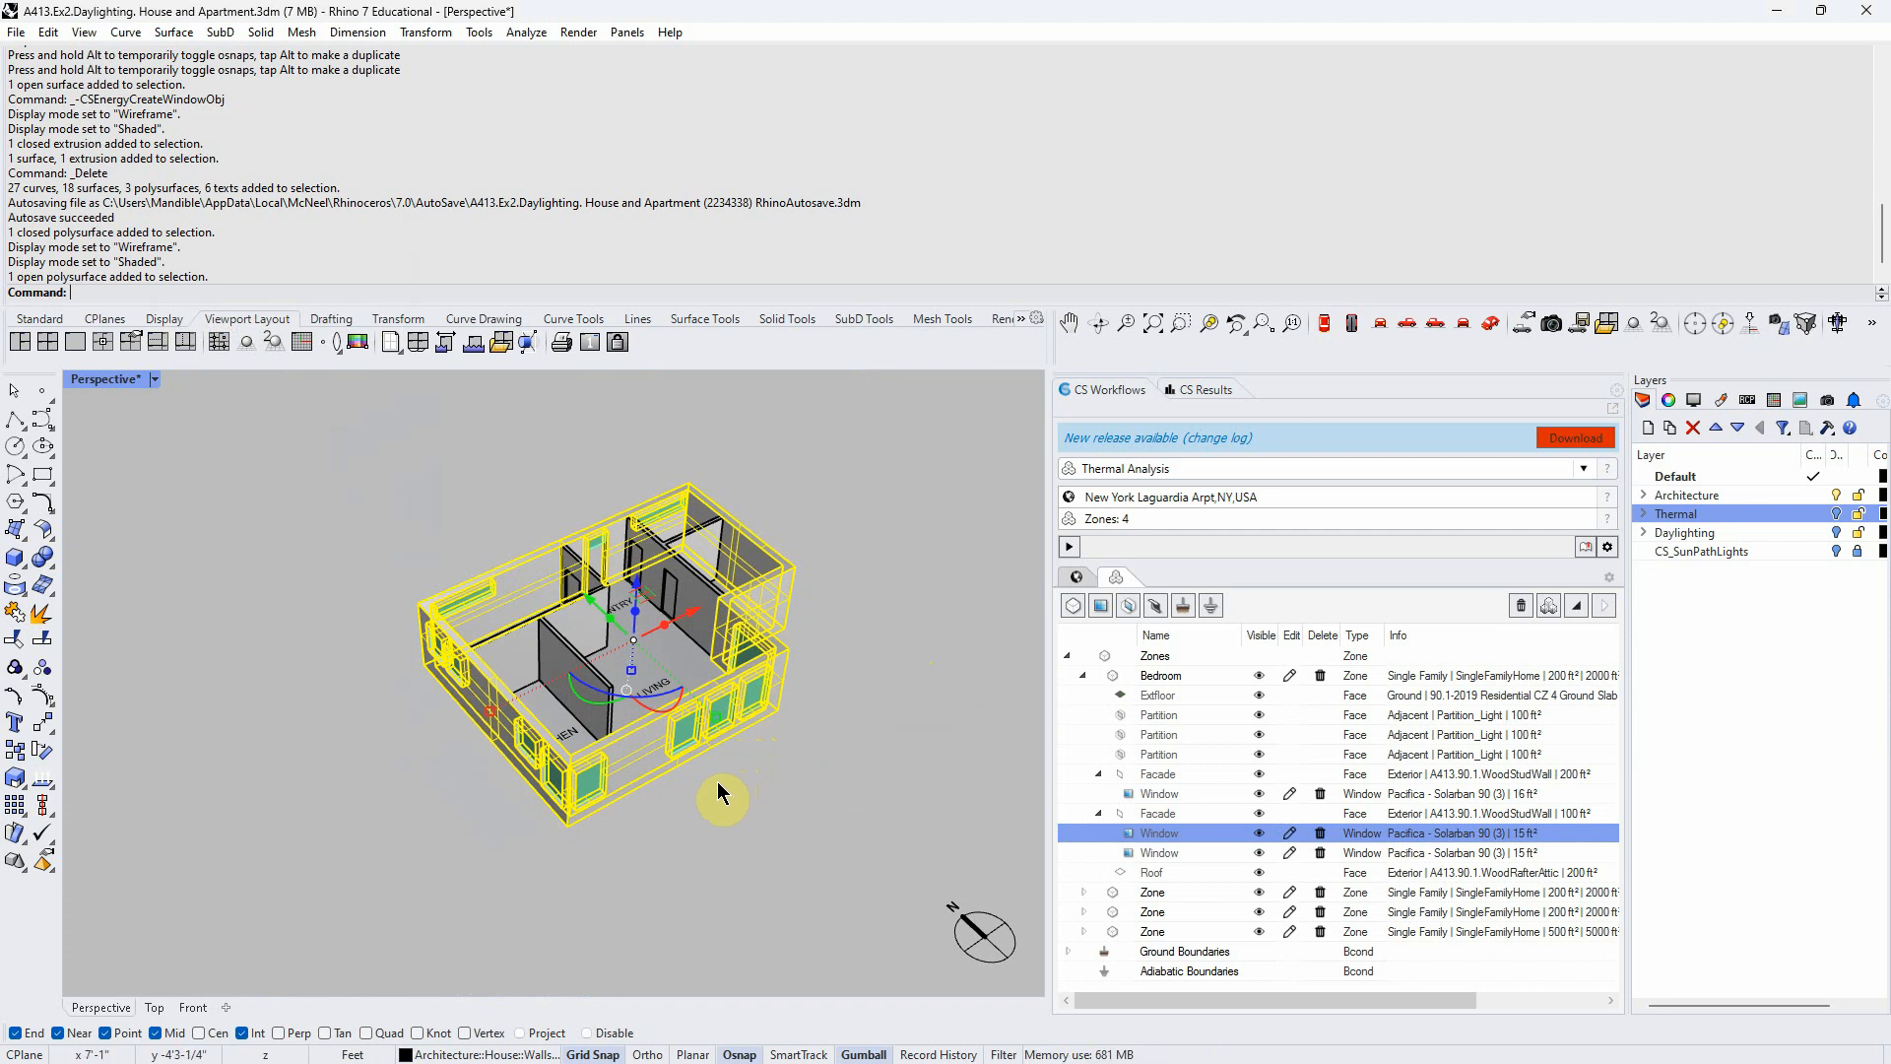
pyautogui.click(780, 776)
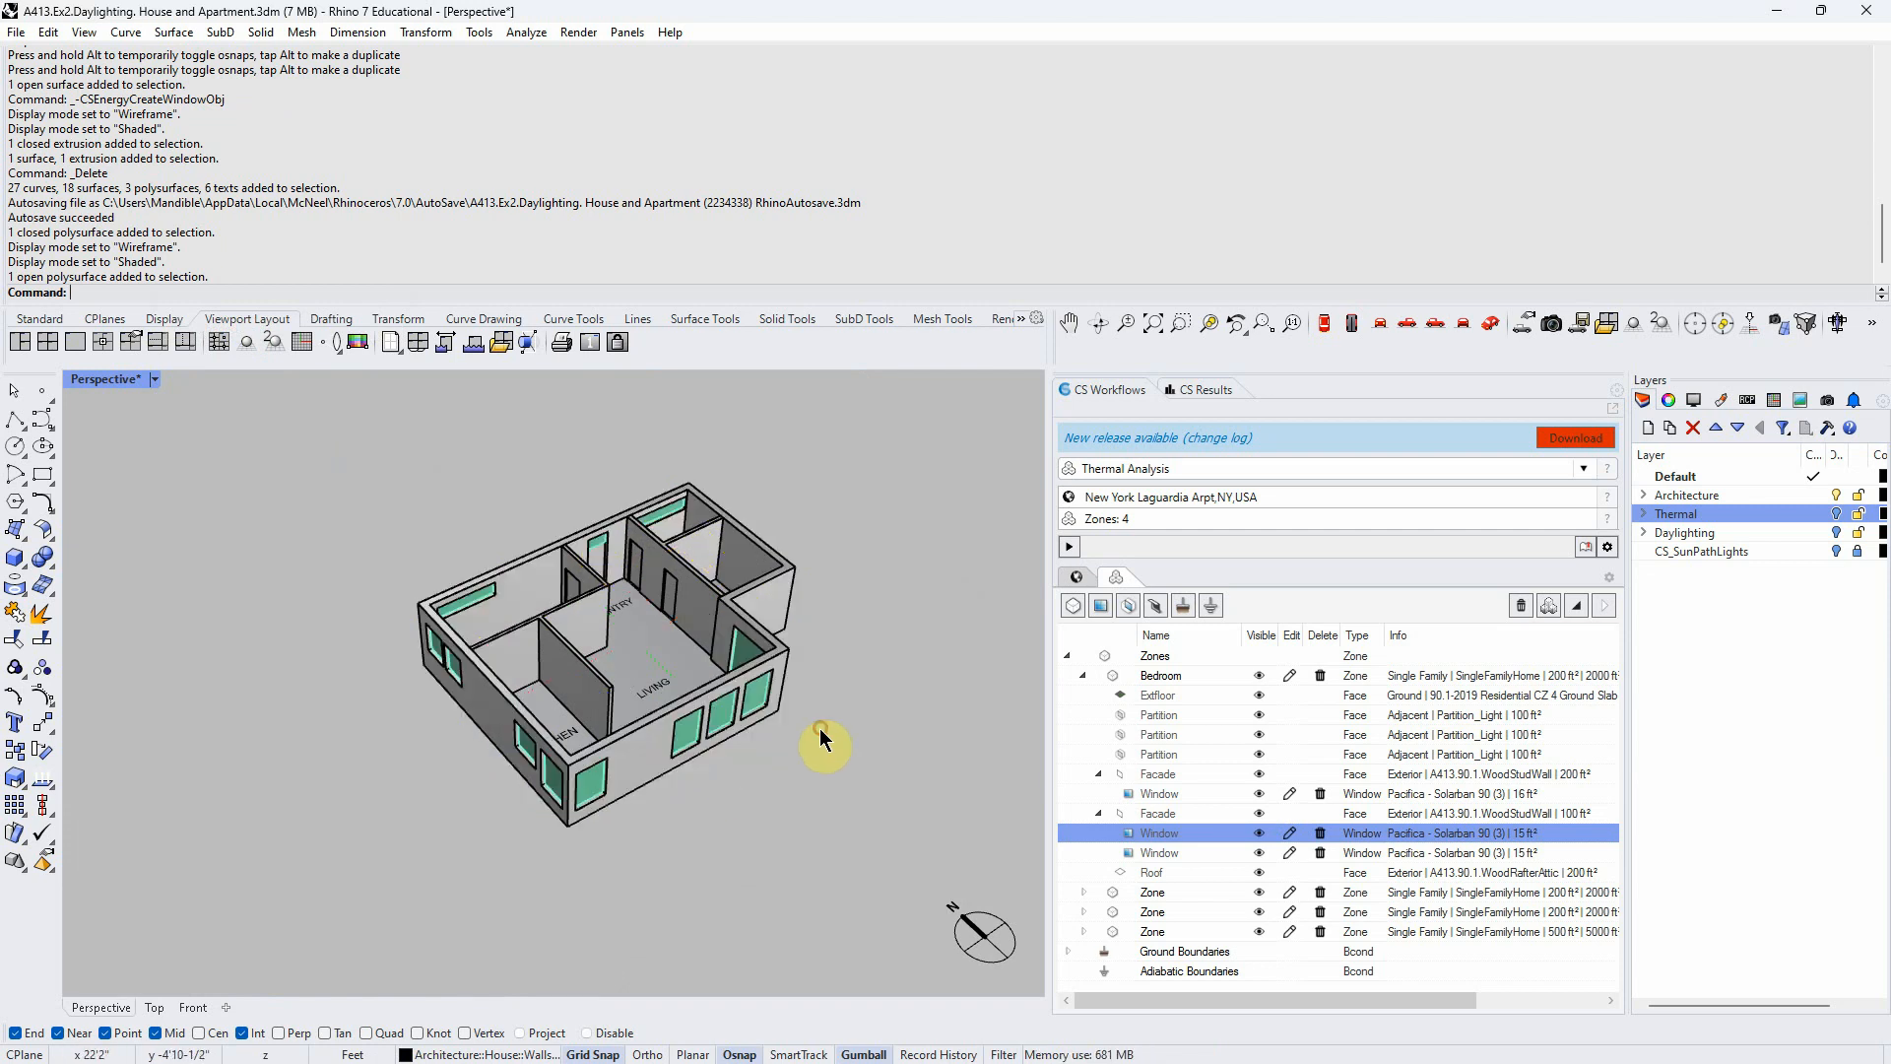
pyautogui.moveTo(789, 759); pyautogui.dragTo(764, 755, button='right')
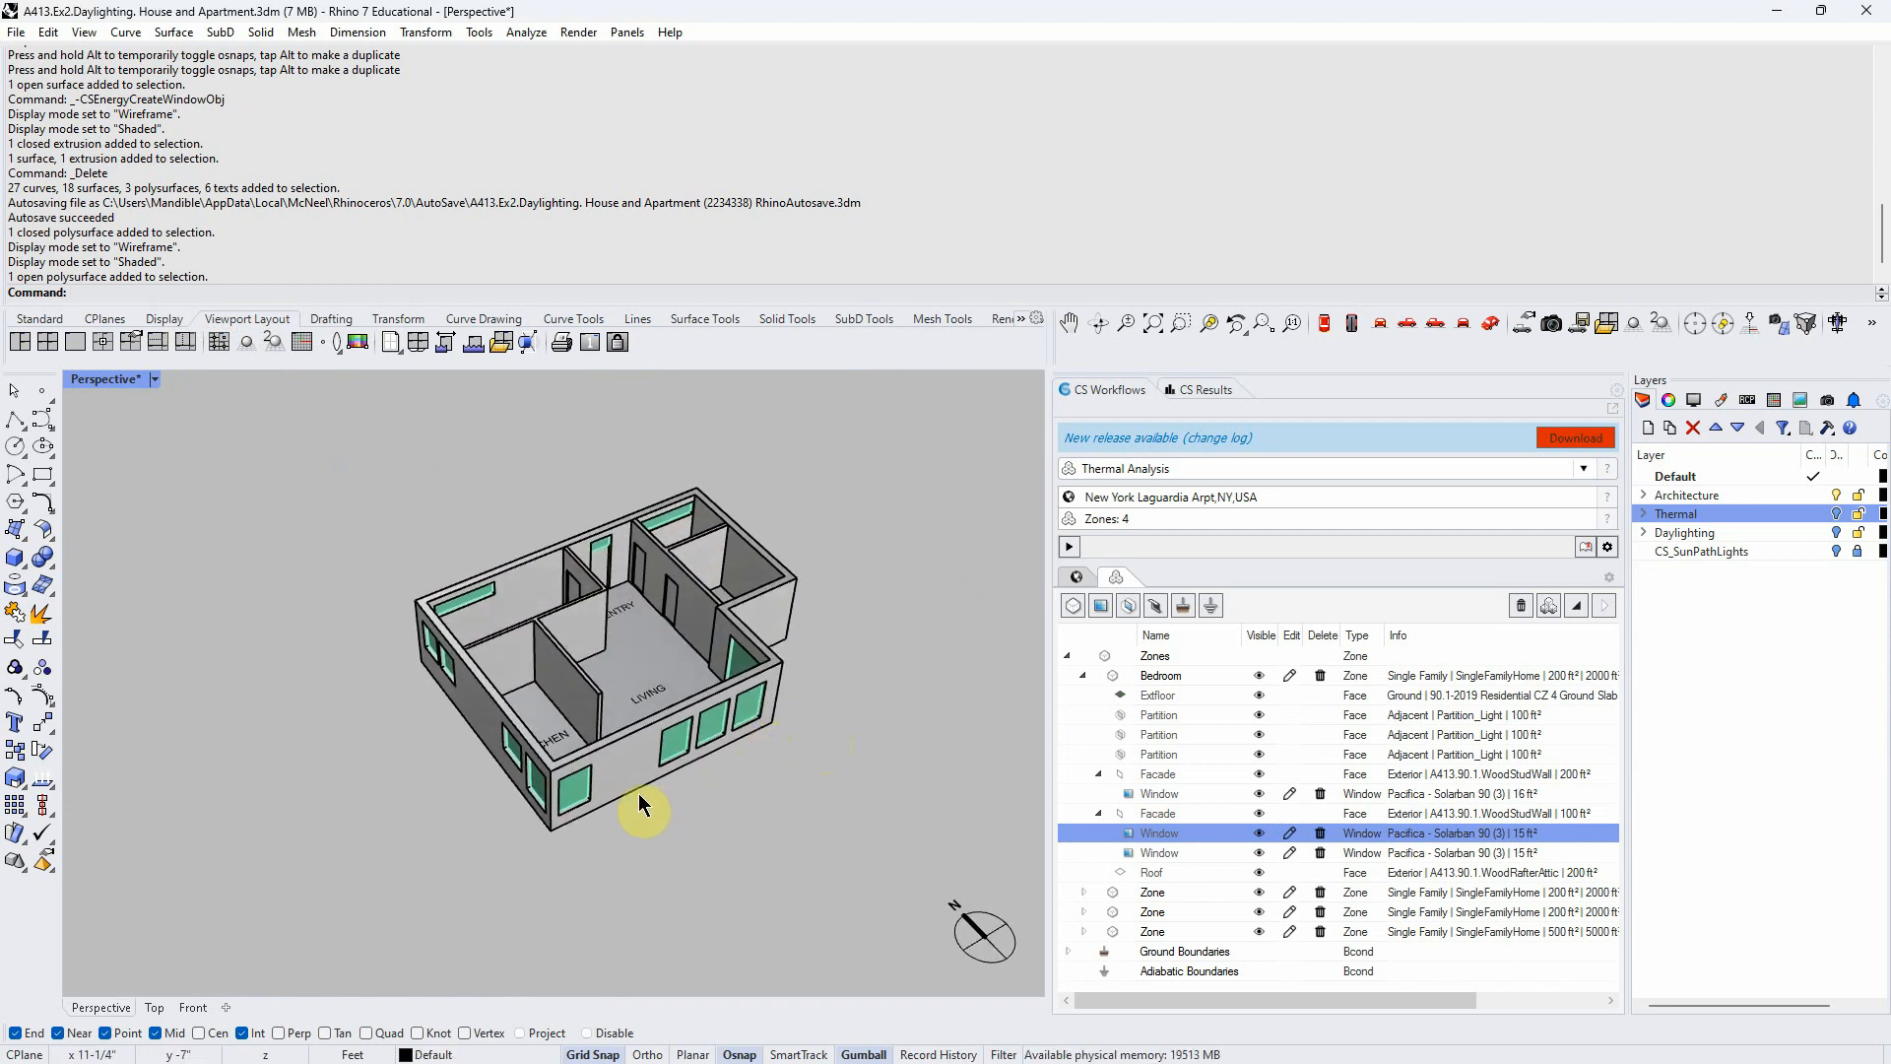
pyautogui.moveTo(640, 802)
pyautogui.mouseDown(button='right')
pyautogui.moveTo(662, 801)
pyautogui.moveTo(654, 815)
pyautogui.mouseUp(button='right')
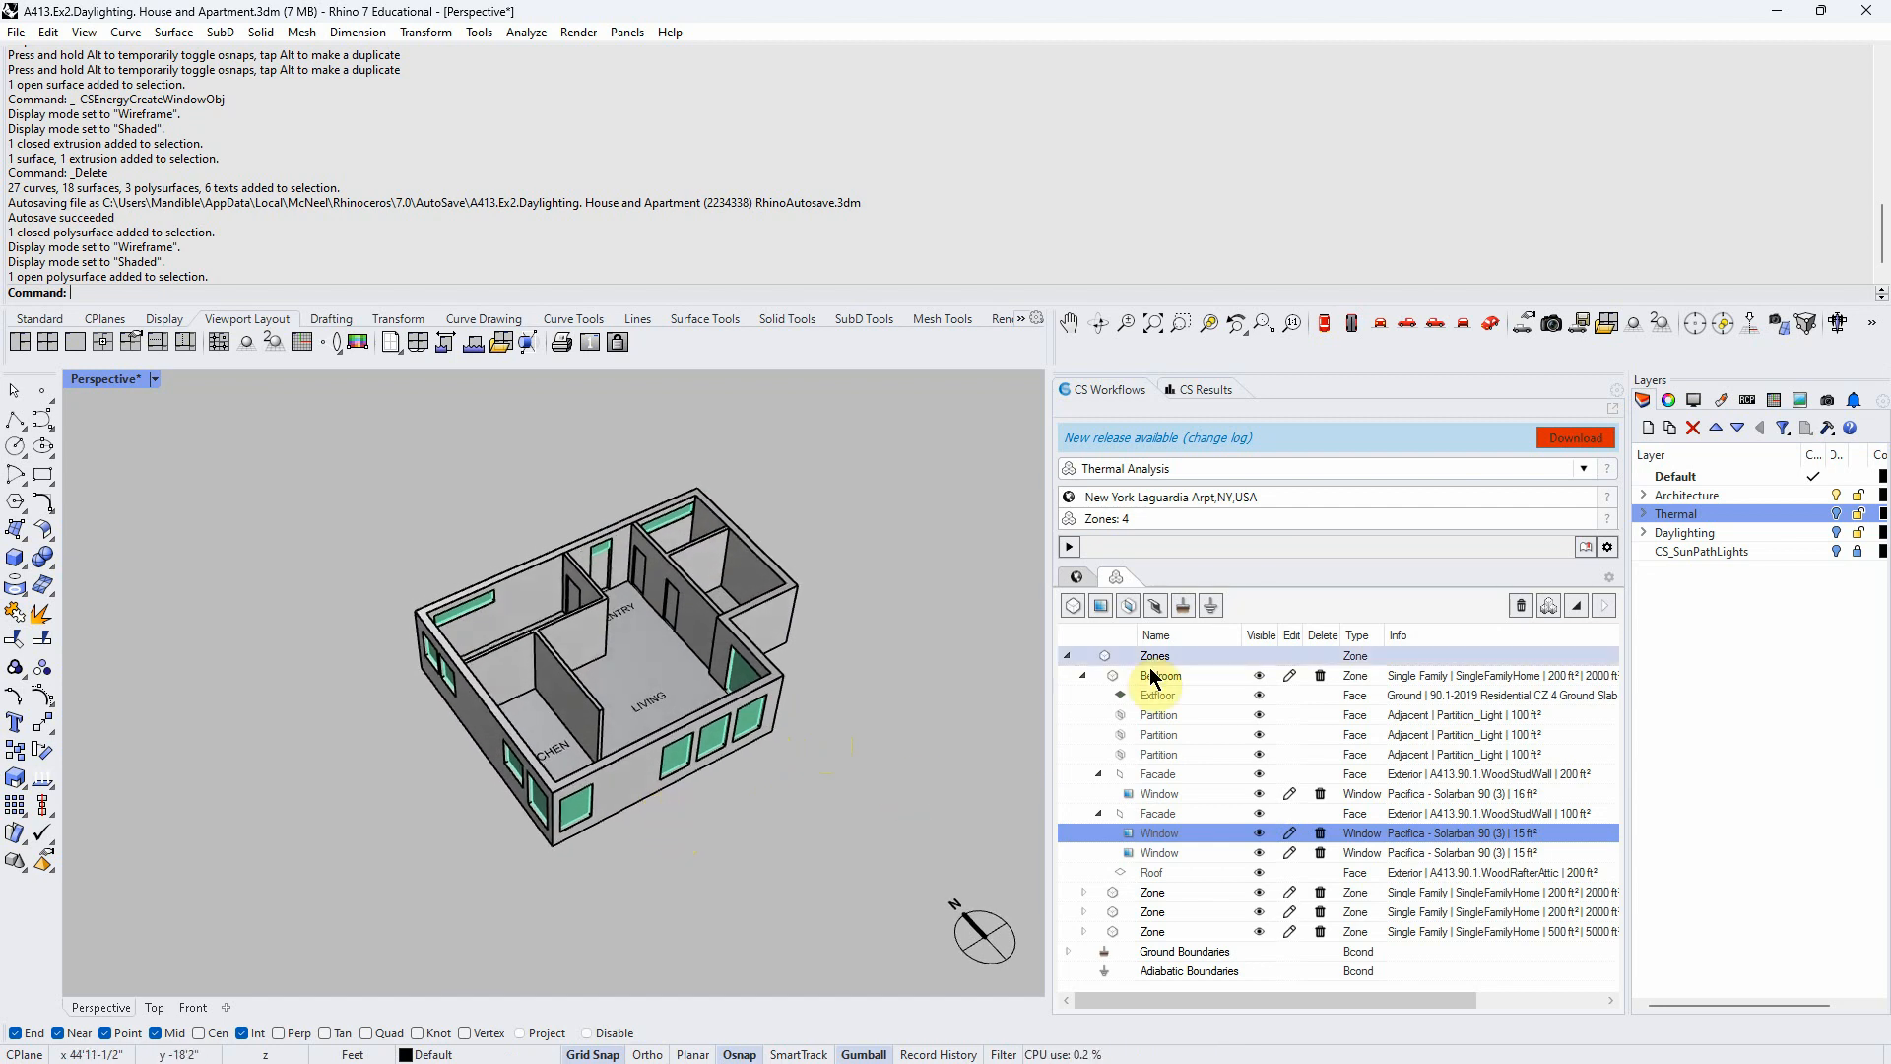
# Compare the architectural model in Wireframe and Shaded display modes, ending in Shaded
pyautogui.click(153, 380)
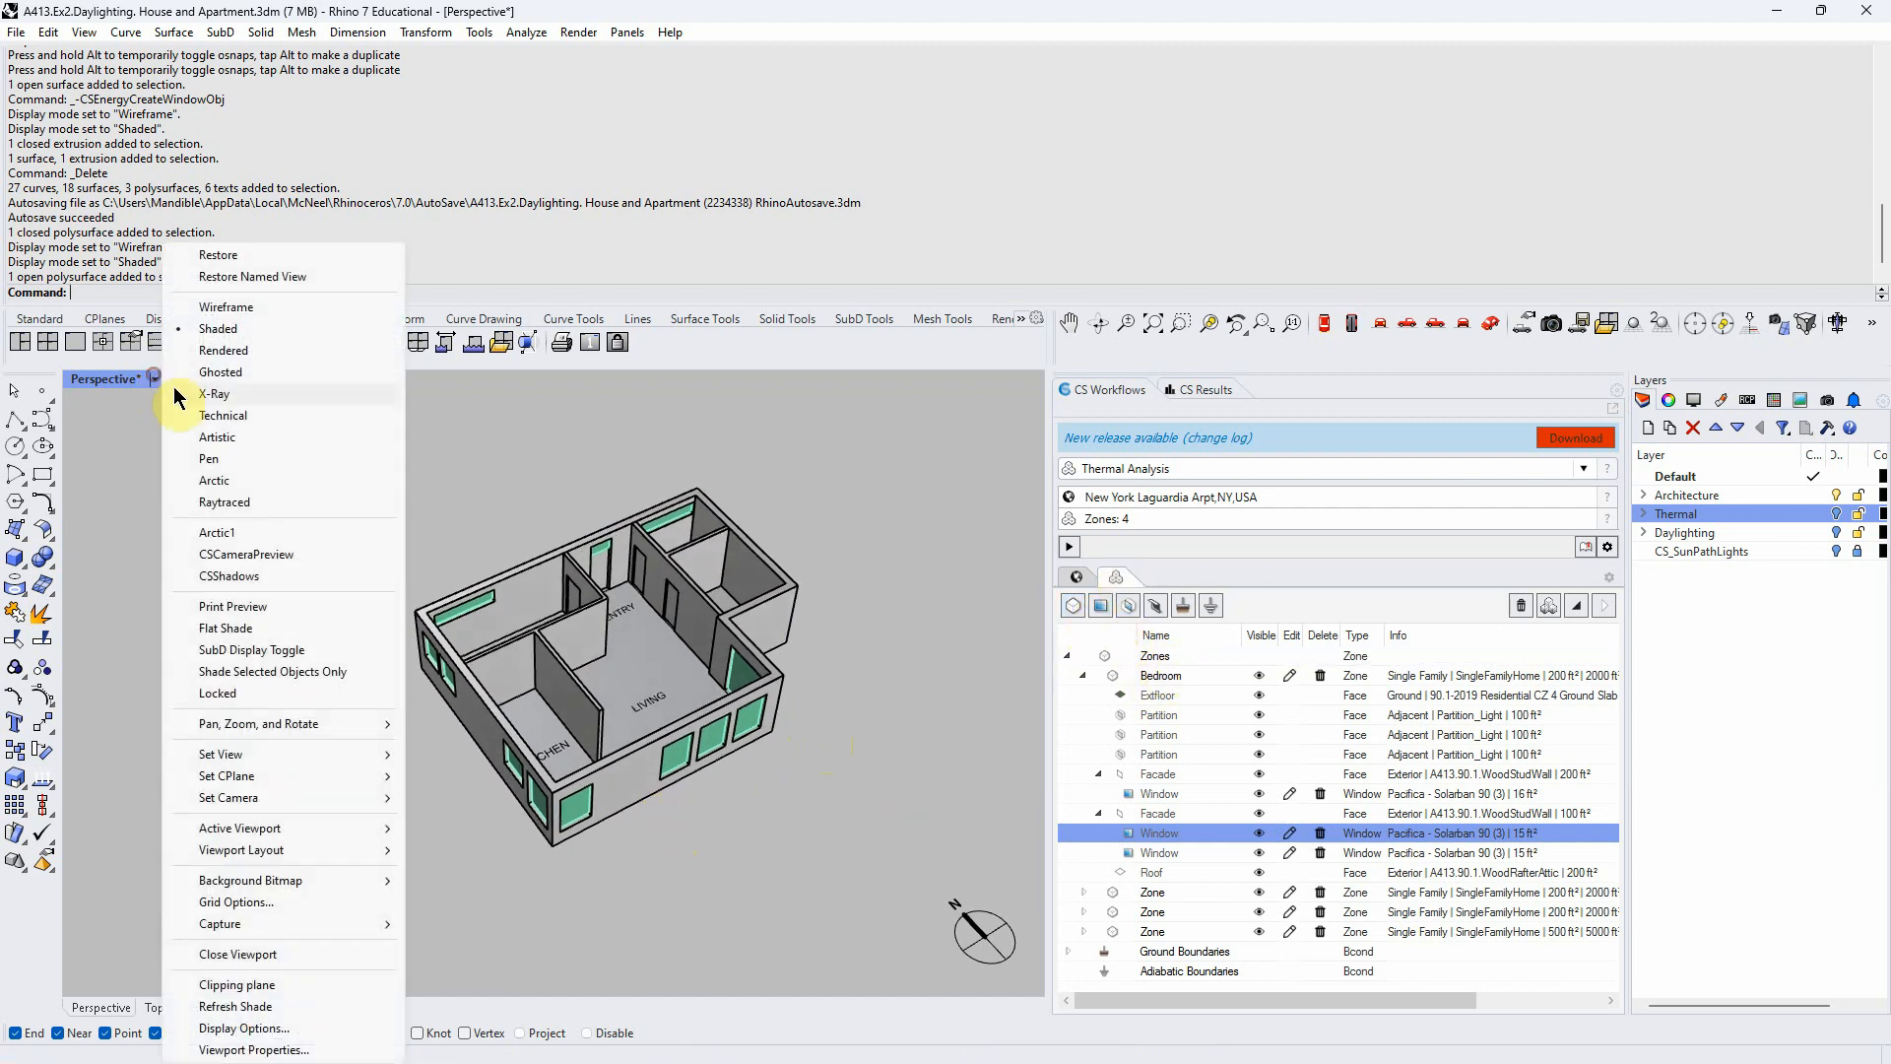
pyautogui.click(228, 308)
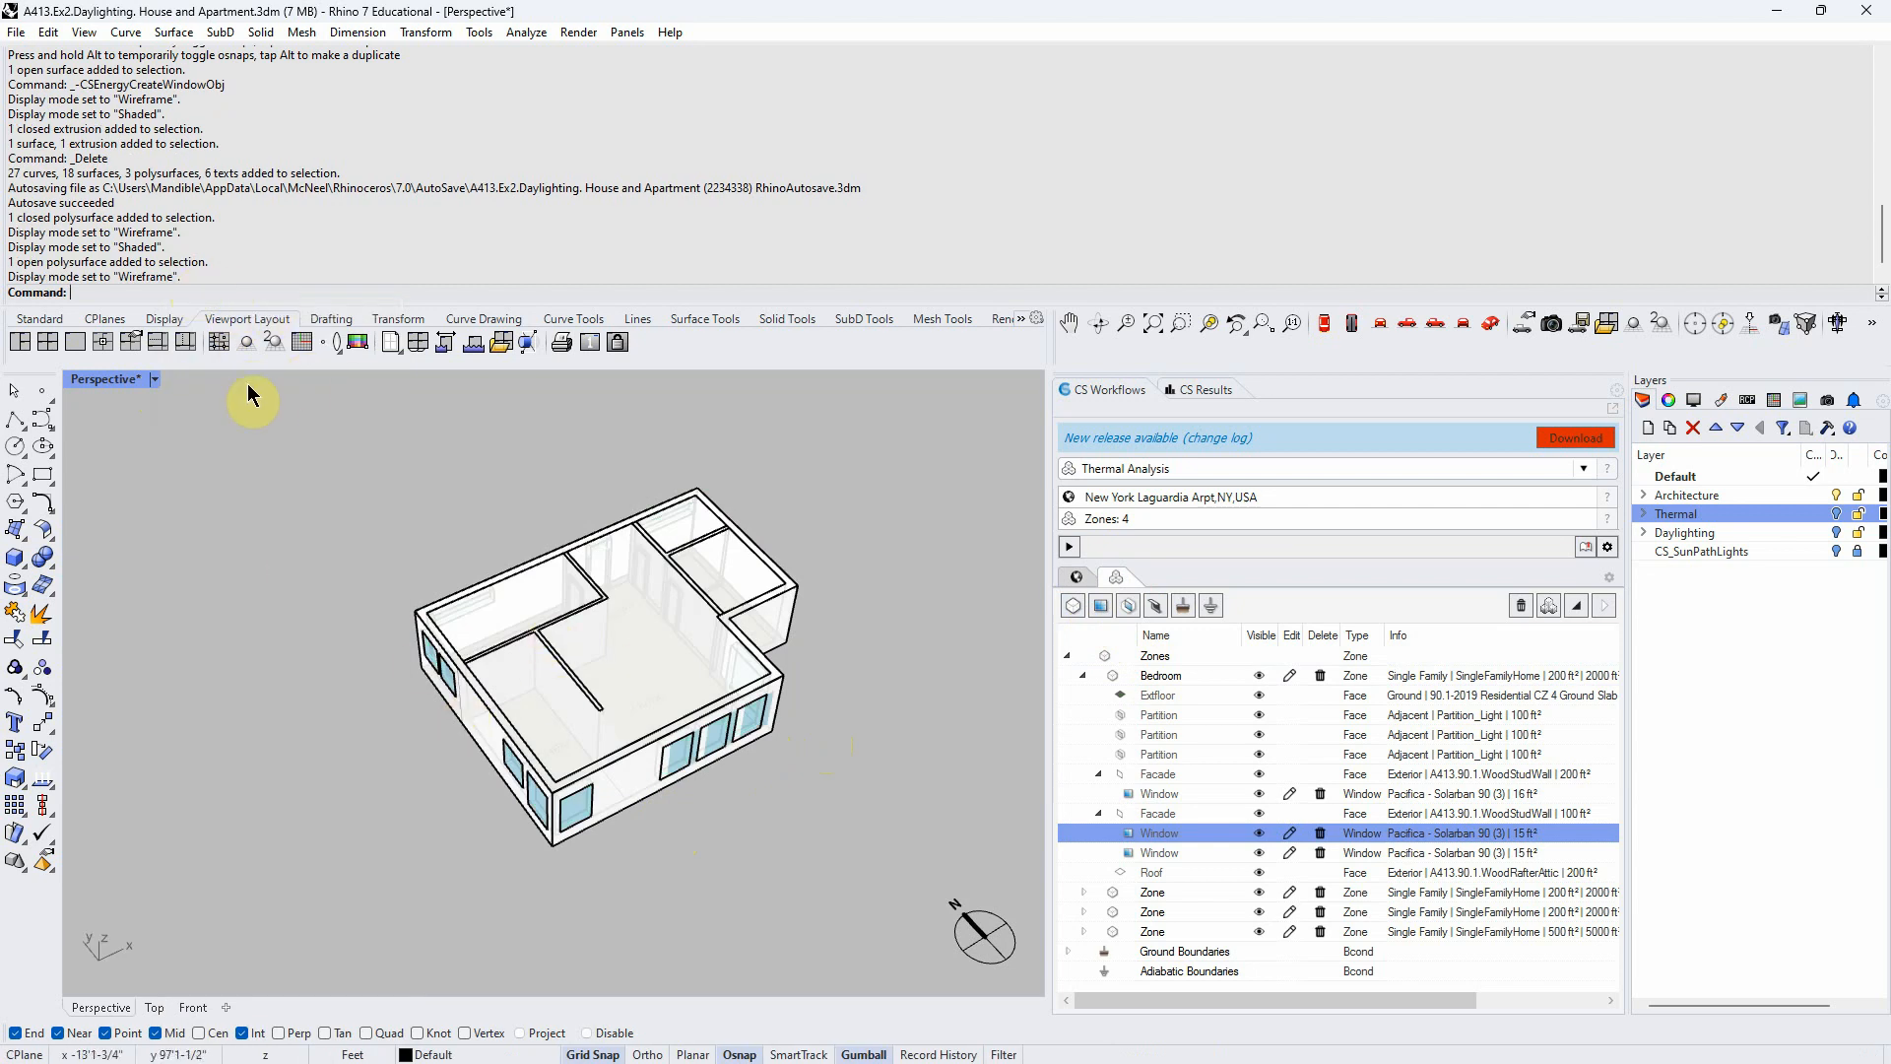
pyautogui.click(162, 382)
pyautogui.click(266, 372)
# Model a solid box beside the house, about 21 by 29 ft at the base and 10 ft high
pyautogui.scroll(-3, 765, 759)
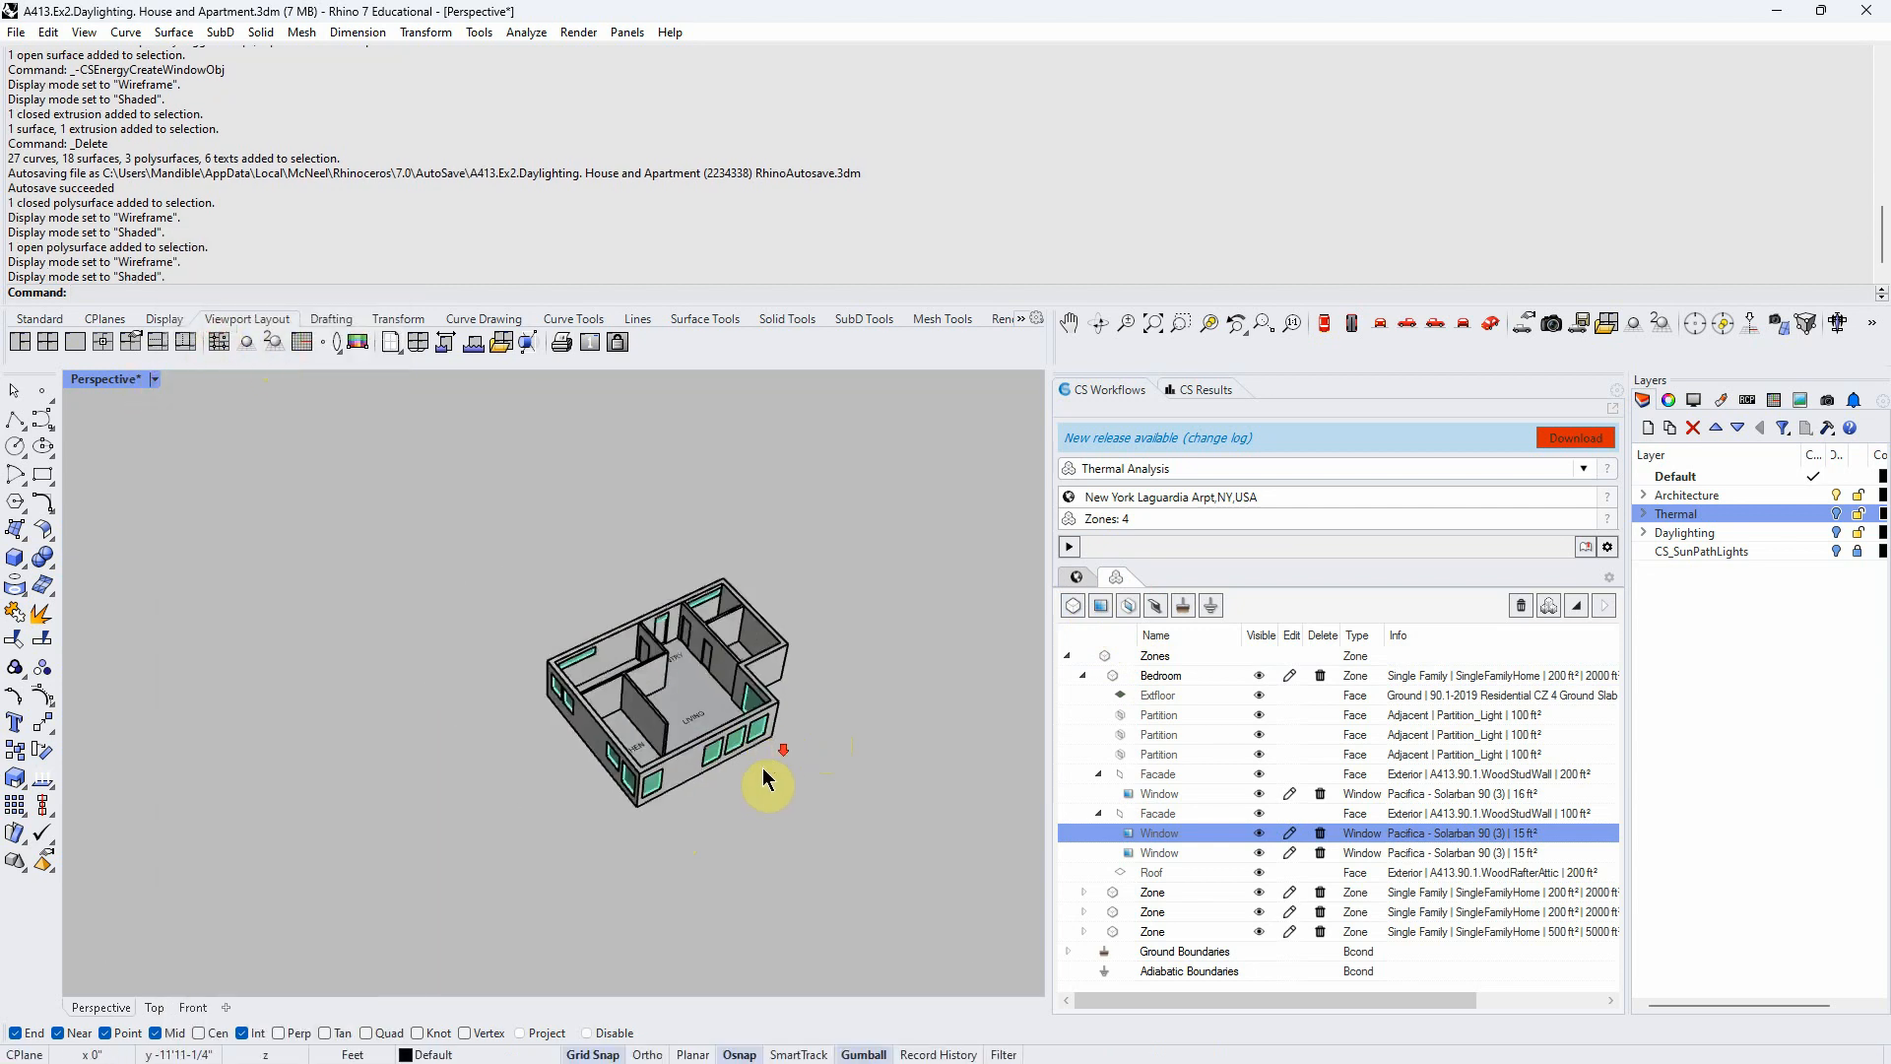
pyautogui.click(19, 563)
pyautogui.click(384, 744)
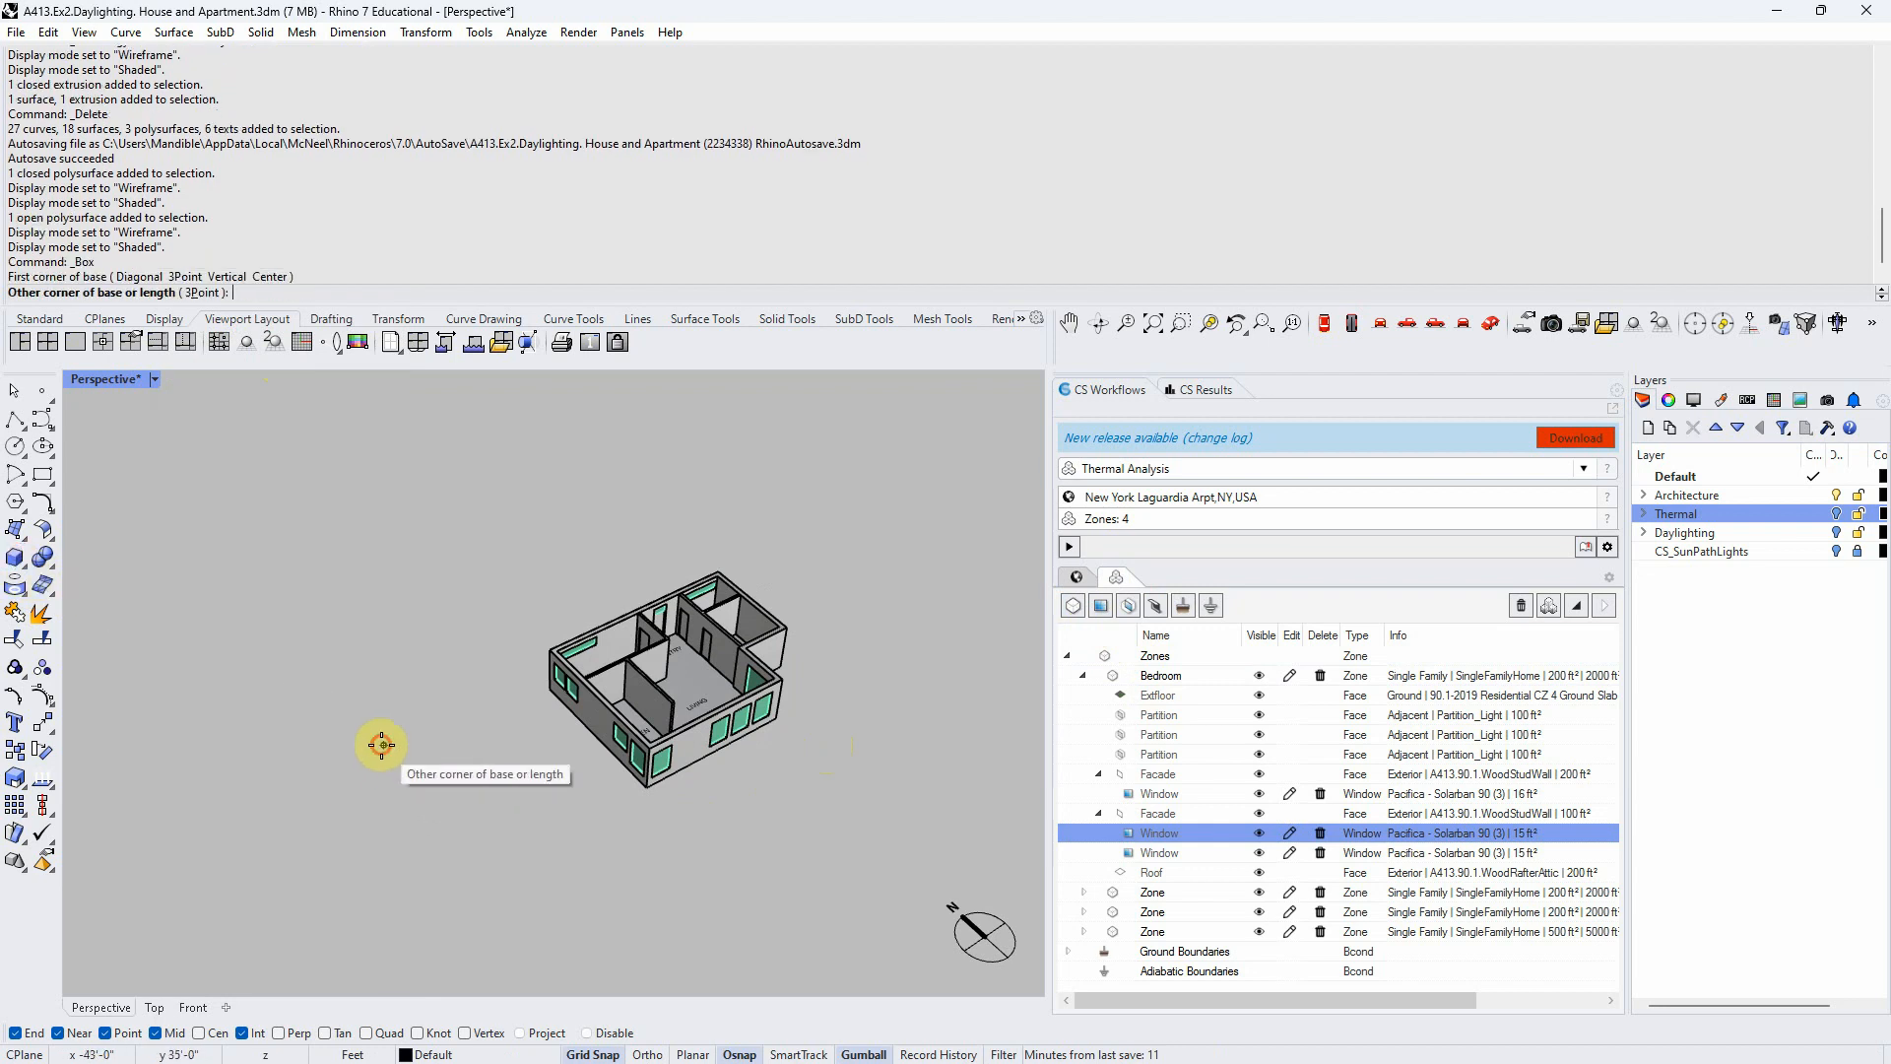
pyautogui.click(561, 785)
pyautogui.click(653, 758)
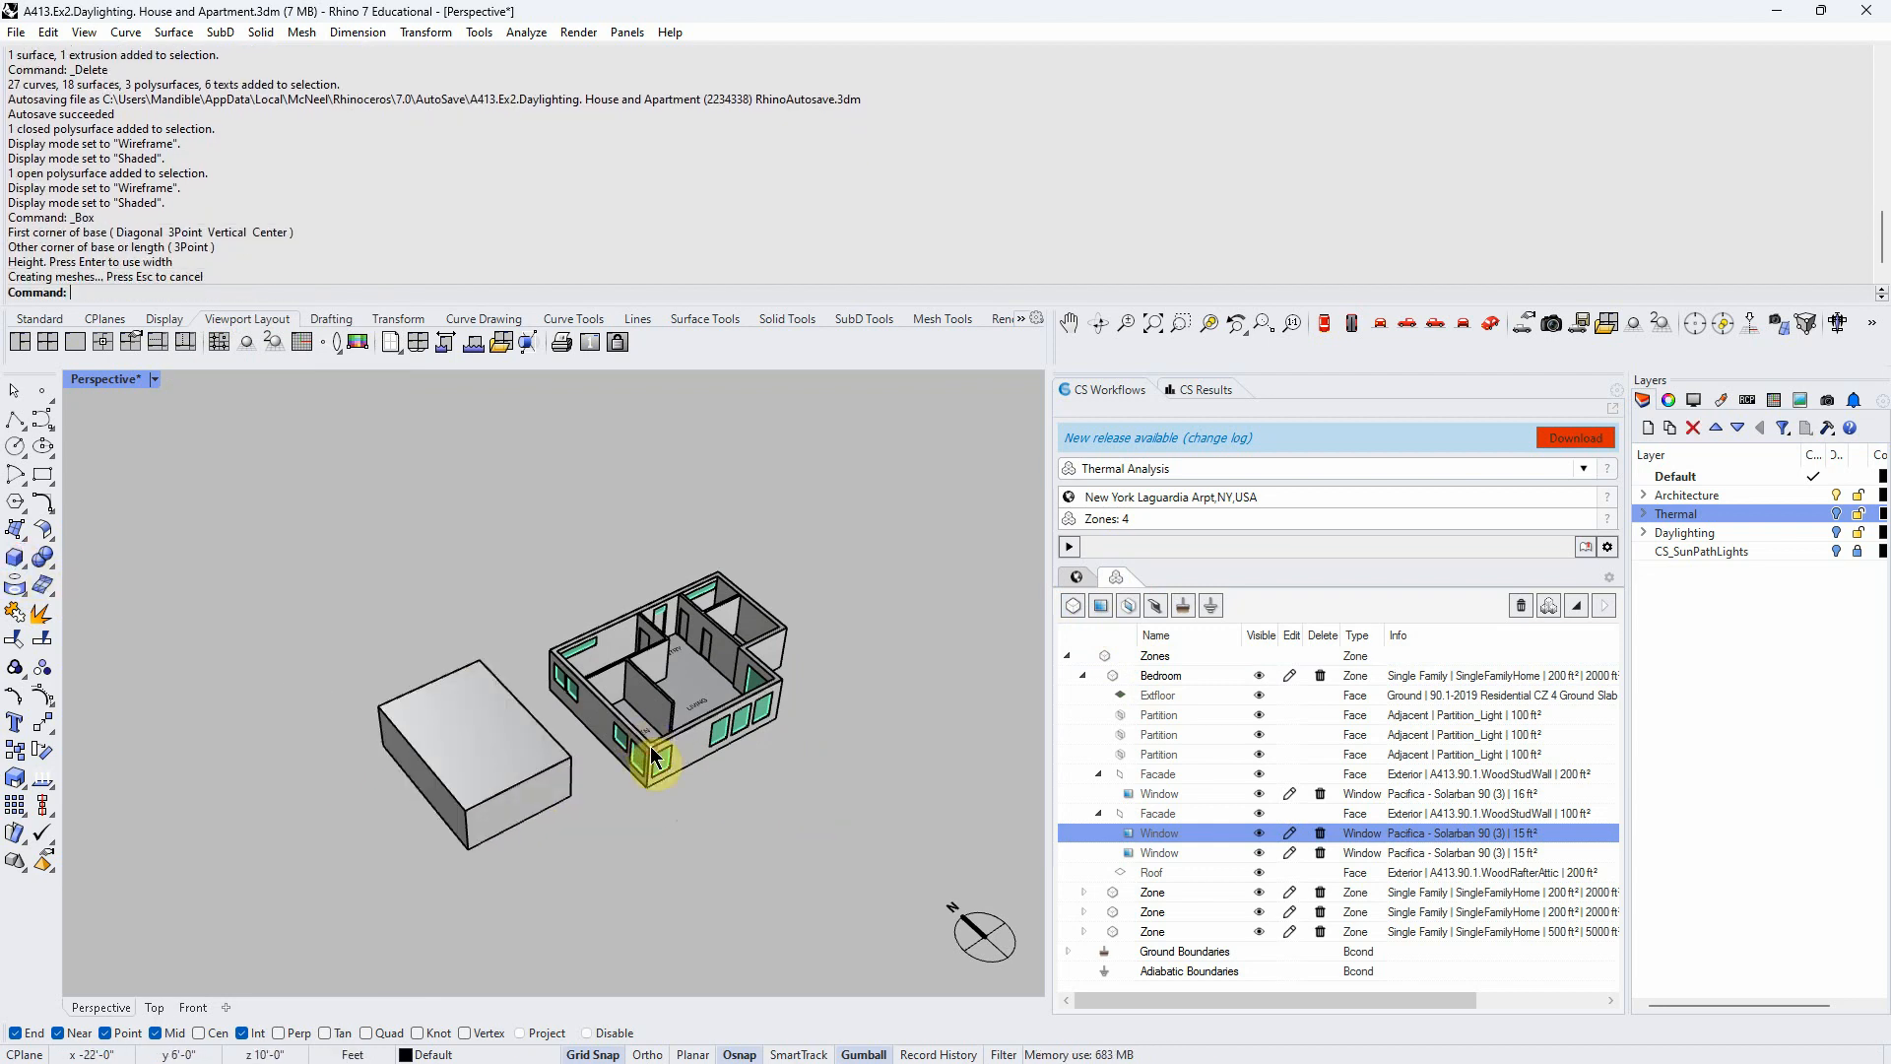
# Create a thermal zone named Test from the new box using the Residential multifamily housing template
pyautogui.moveTo(630, 849); pyautogui.dragTo(494, 800, button='right')
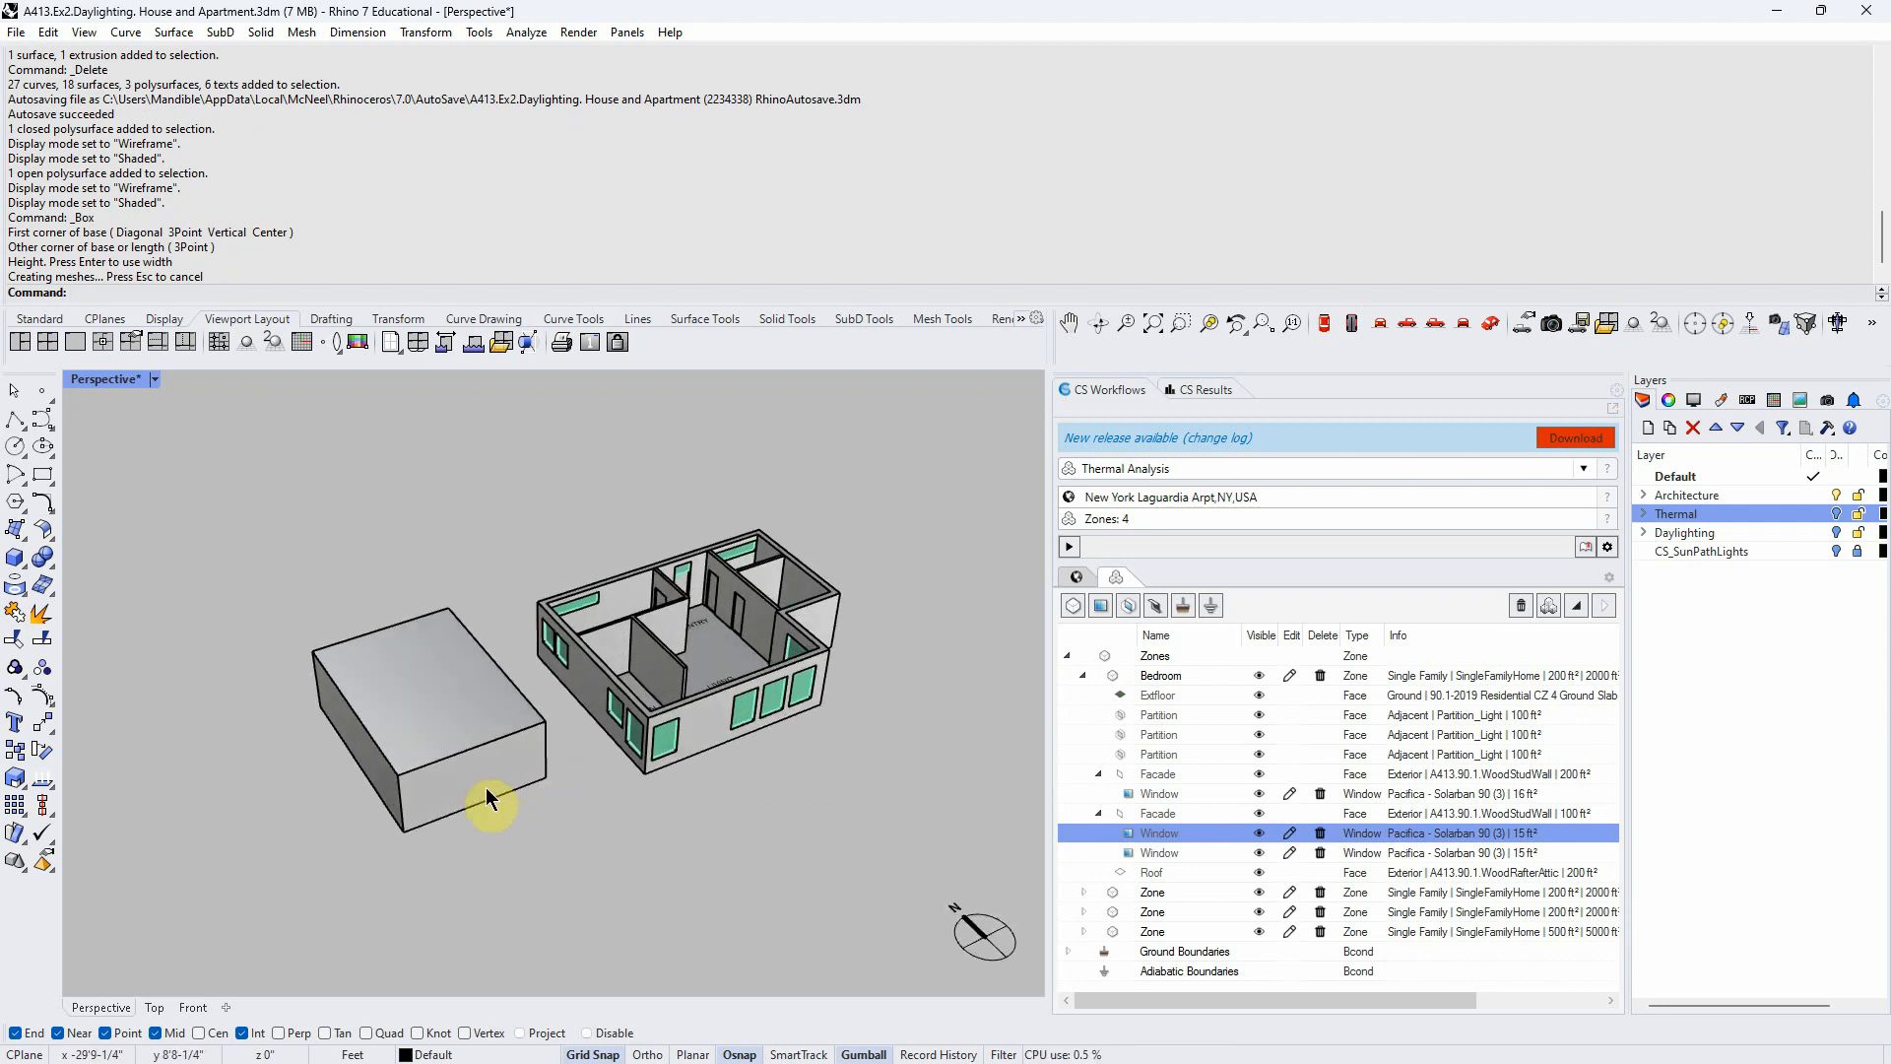
pyautogui.click(487, 789)
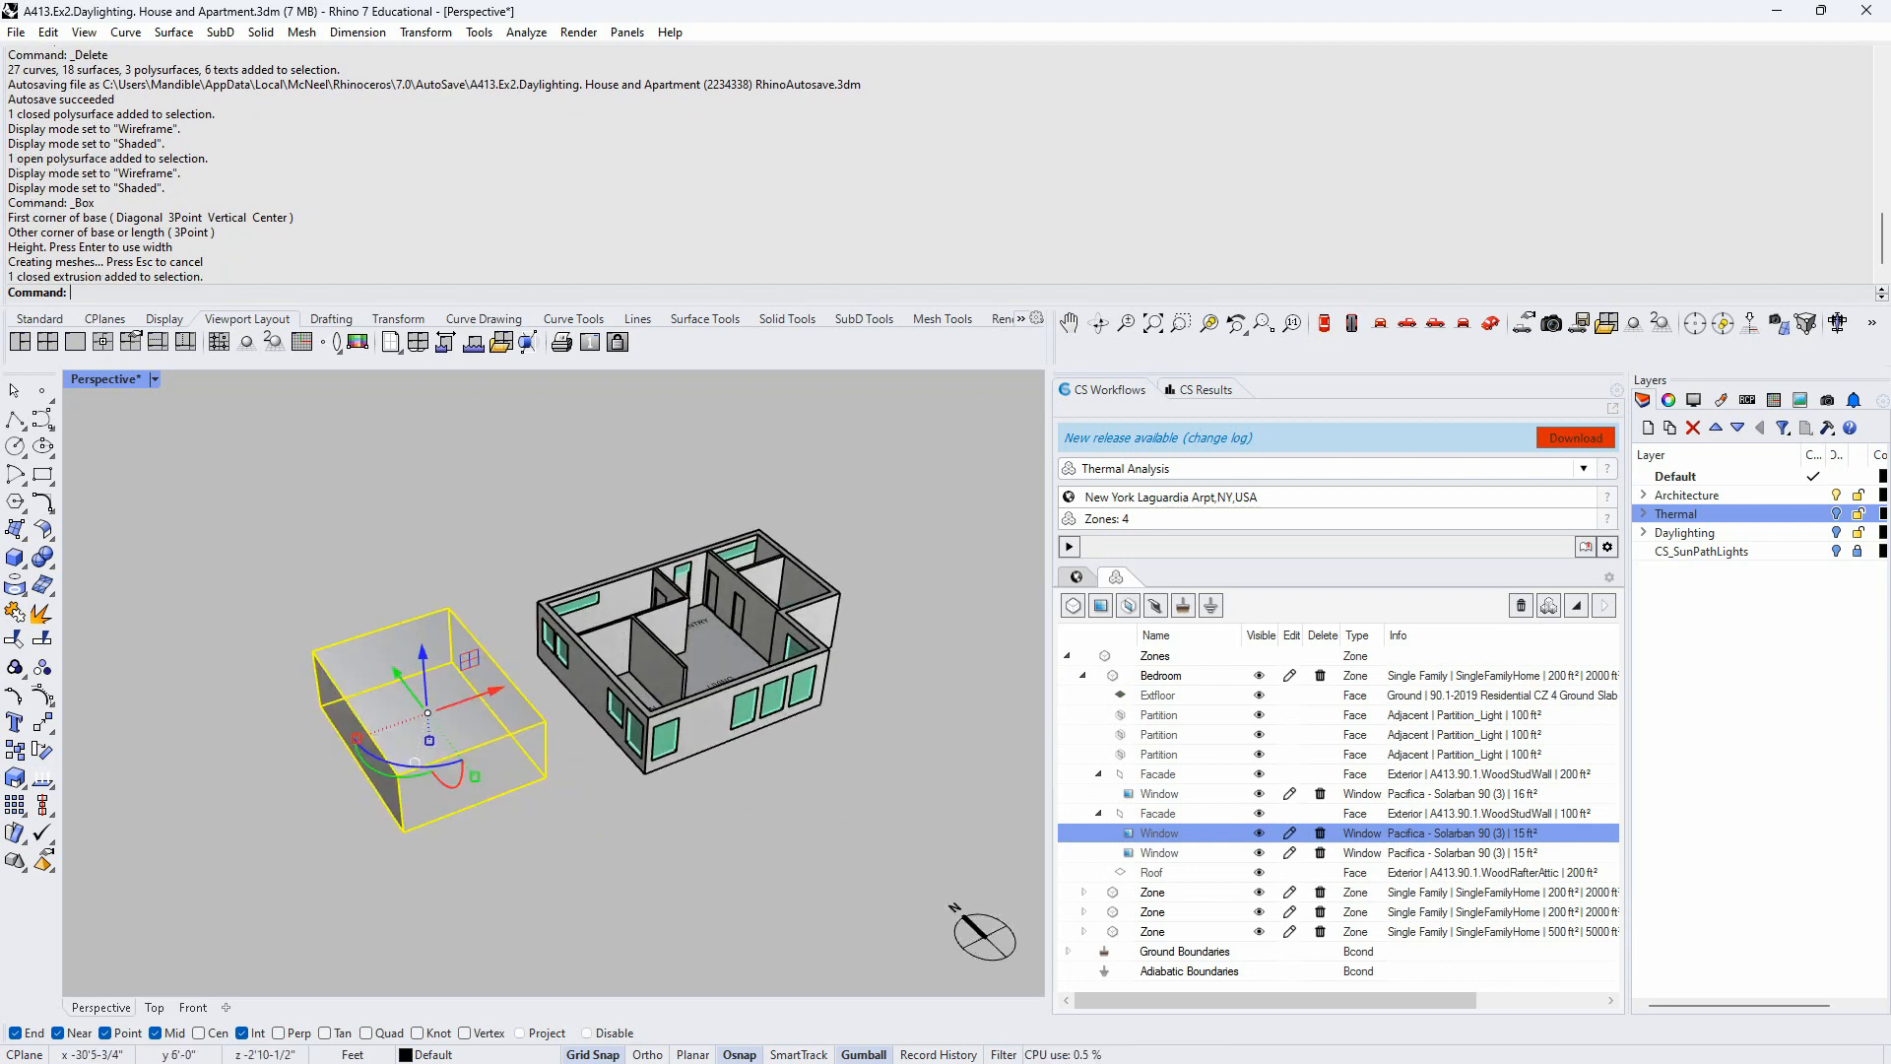
pyautogui.click(1074, 604)
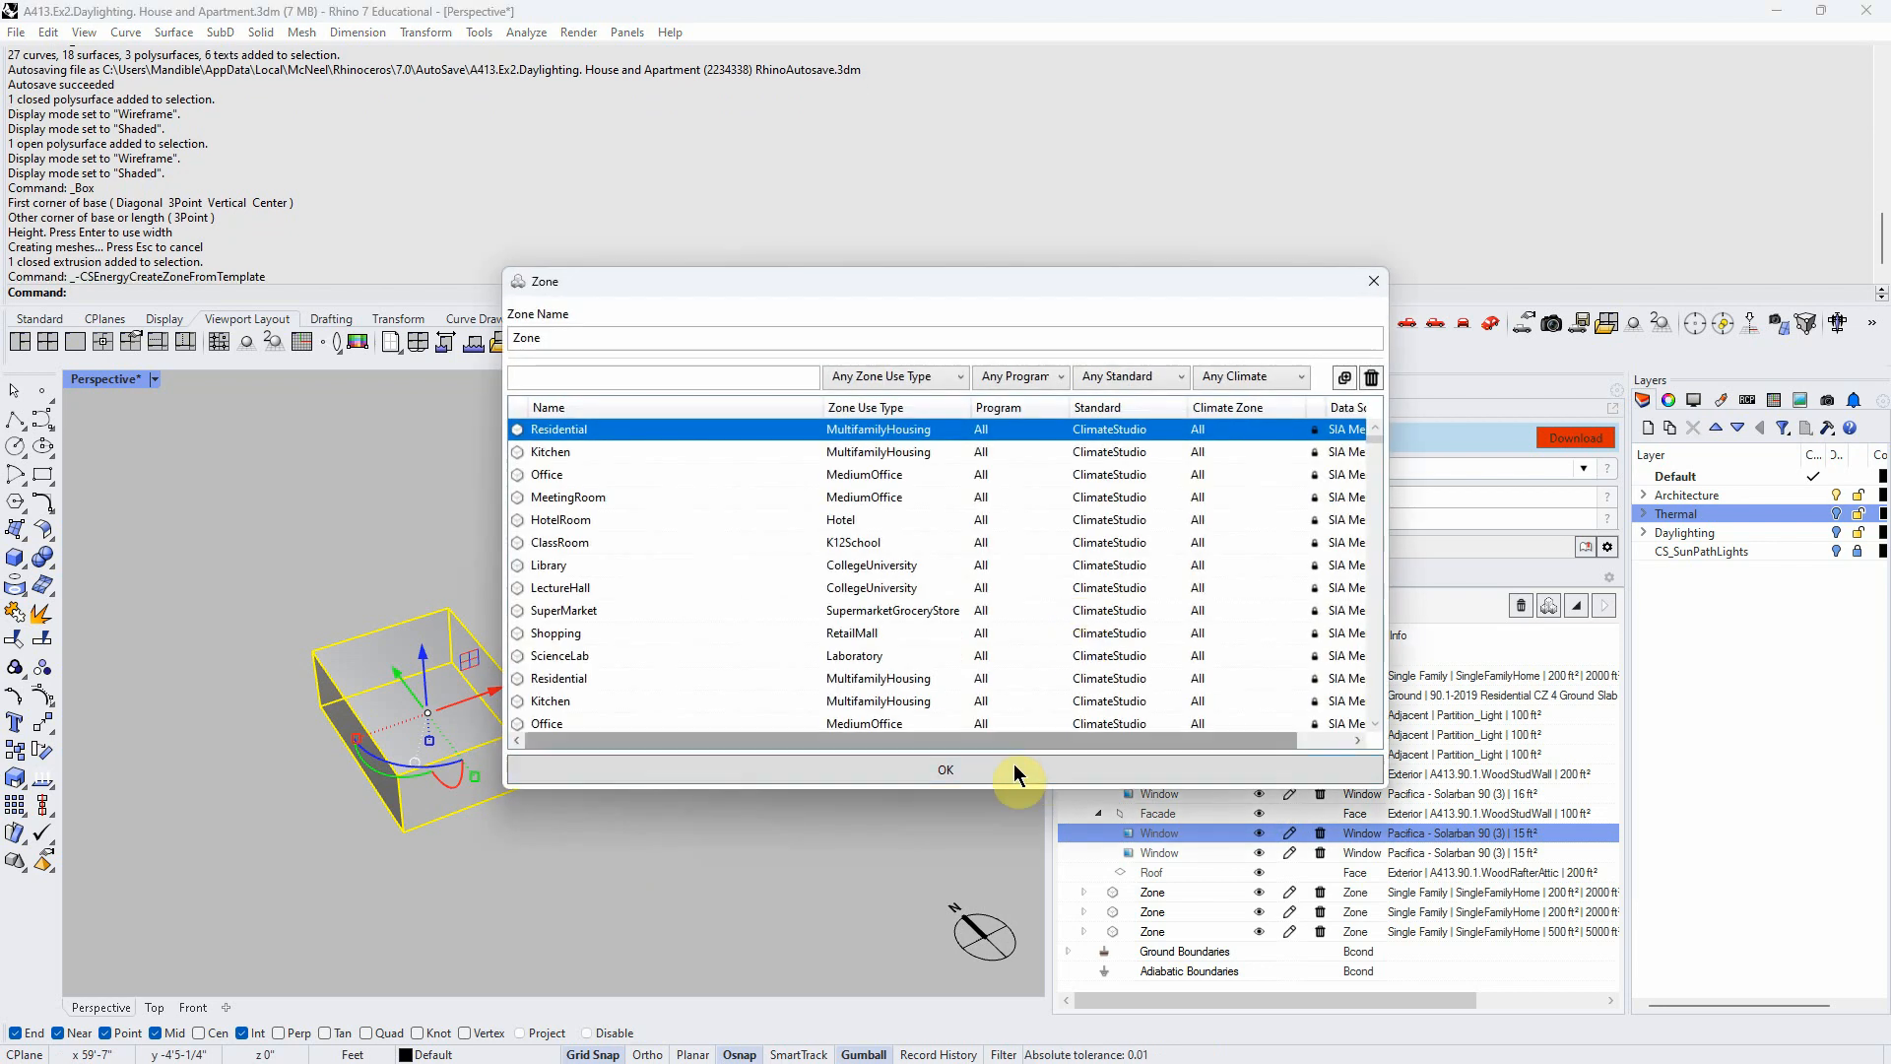
pyautogui.click(915, 769)
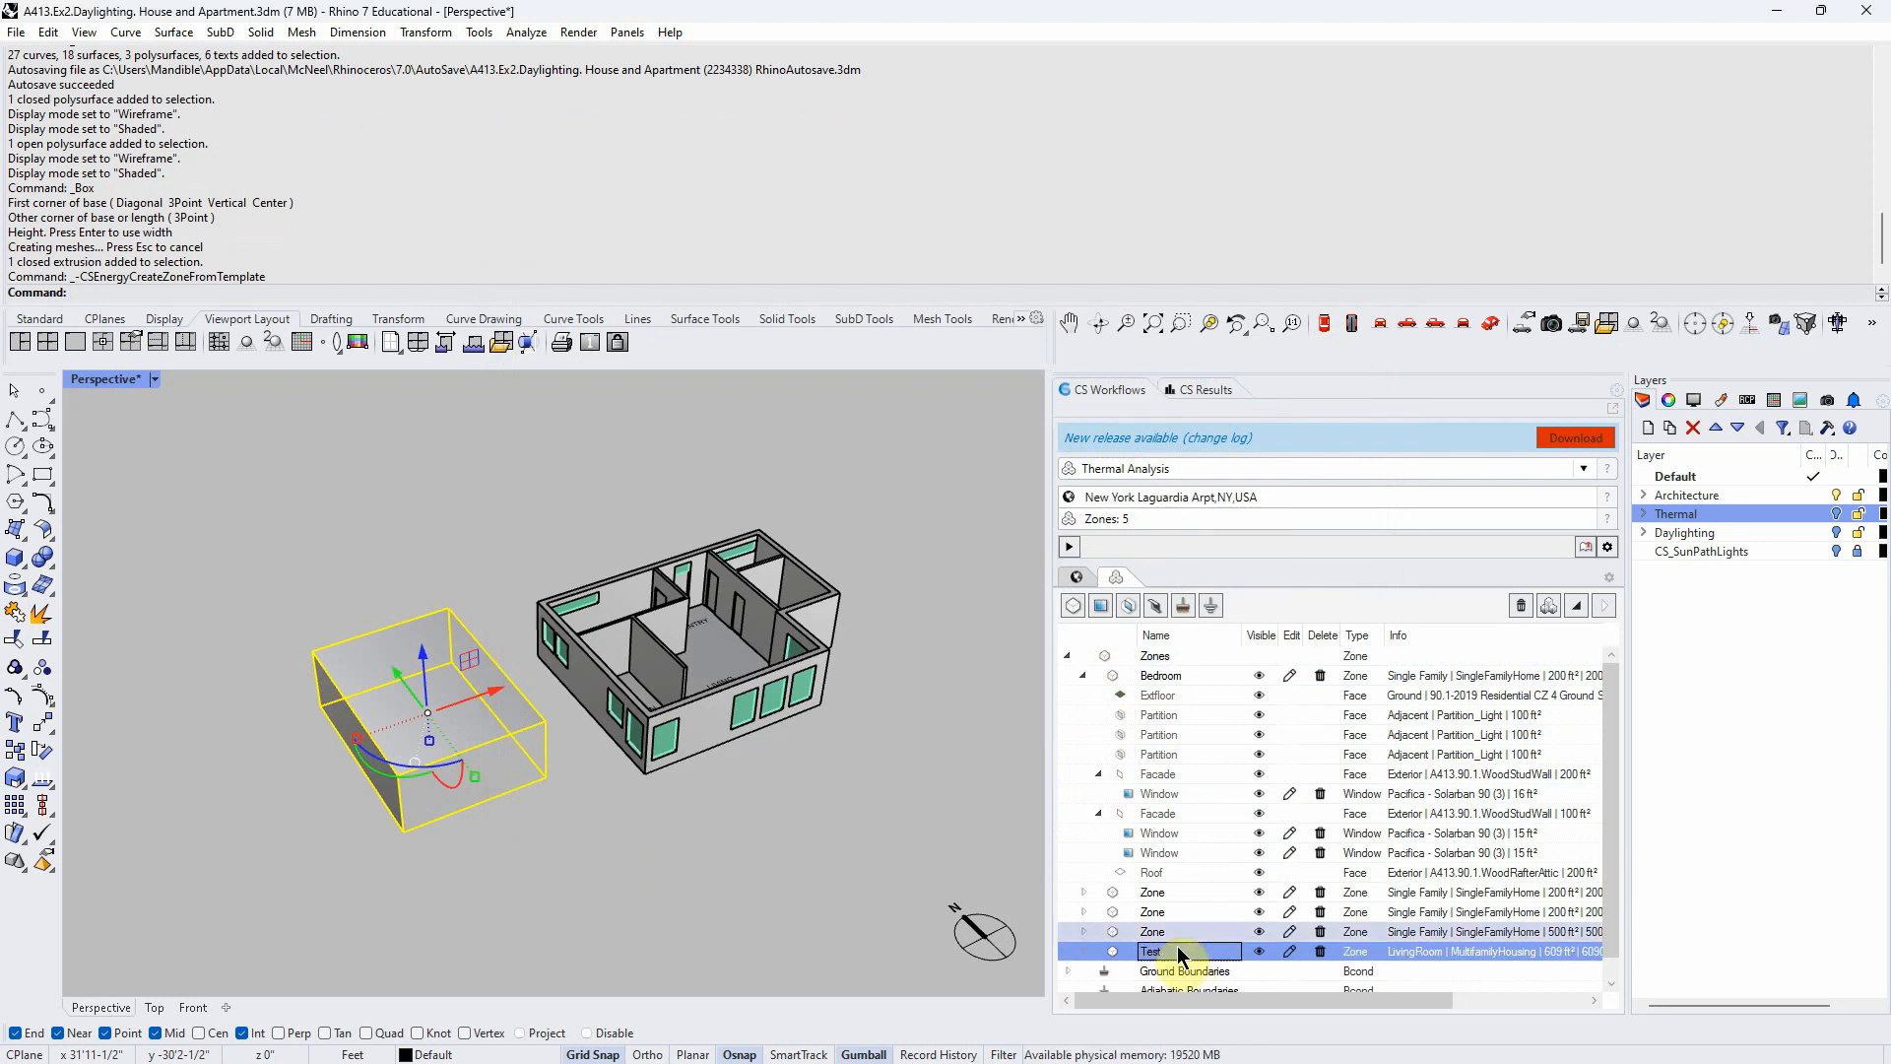
# Collapse the Bedroom zone in the zone list and clear the box selection in the model
pyautogui.click(1082, 676)
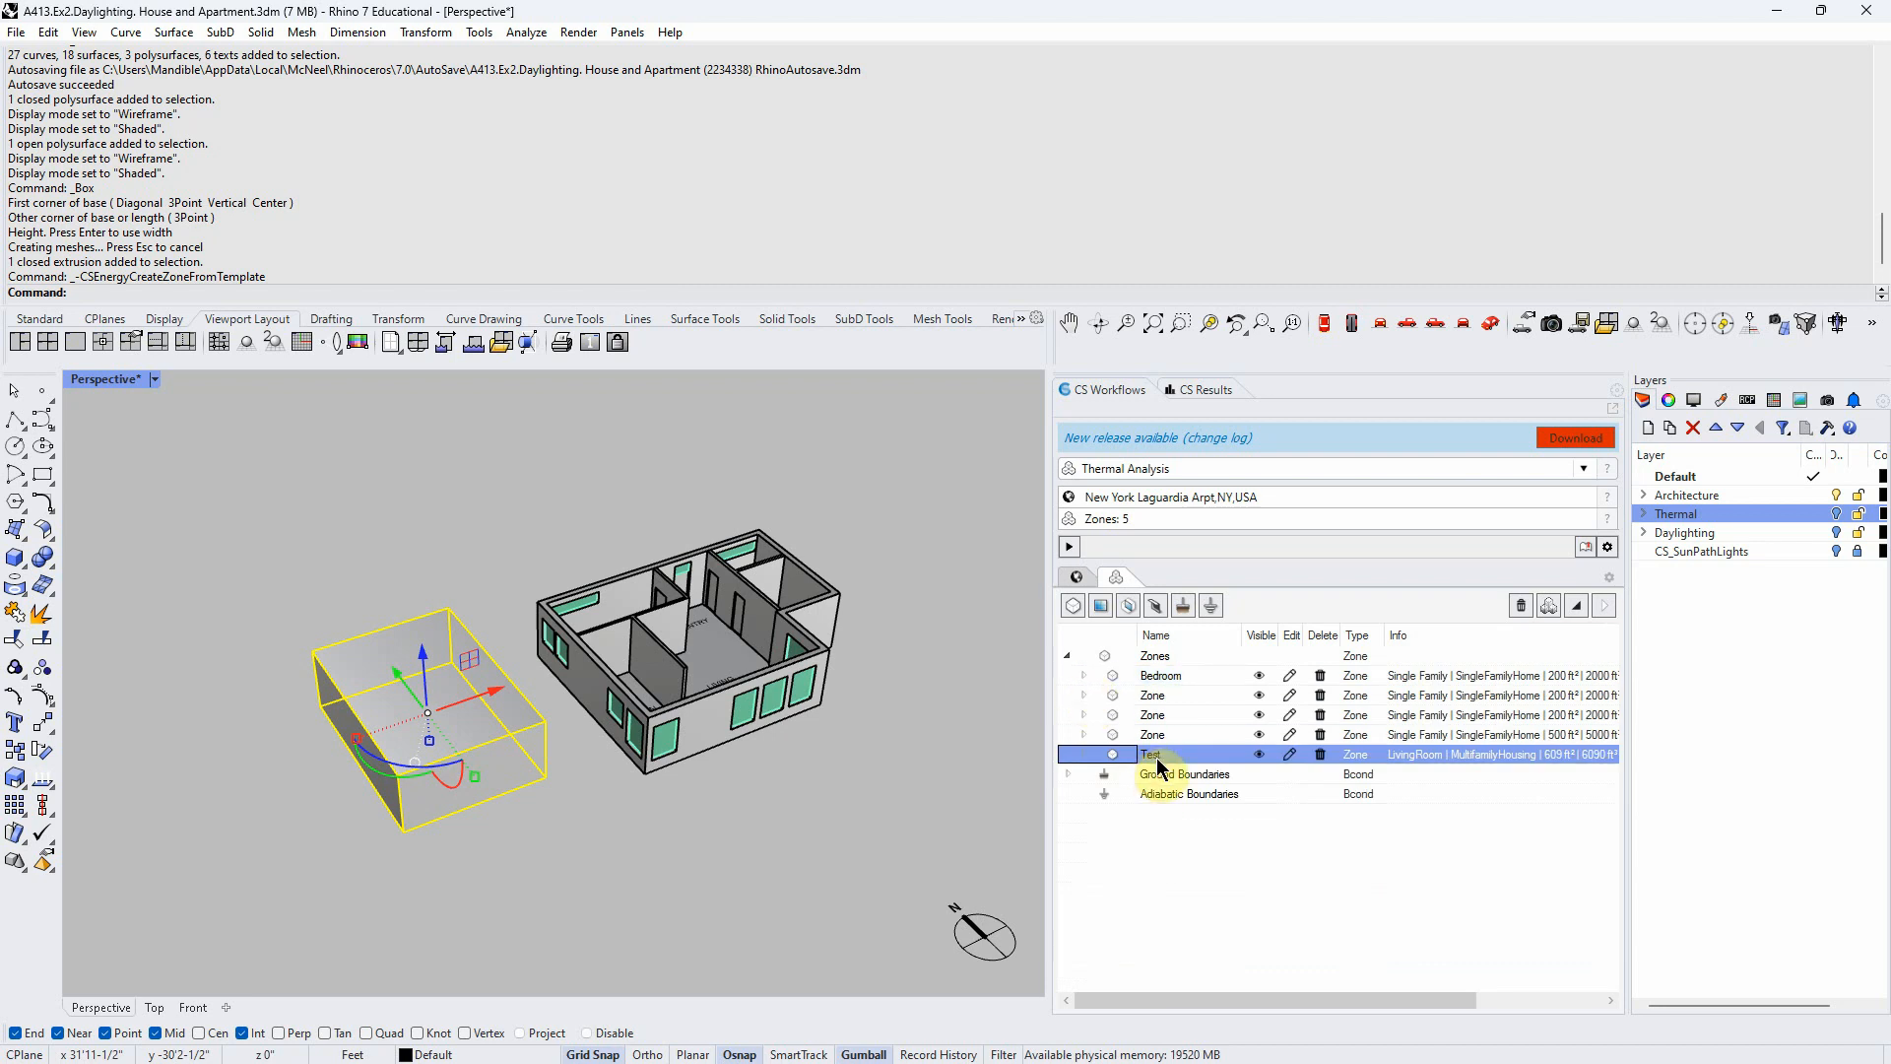
pyautogui.click(676, 853)
pyautogui.moveTo(676, 853); pyautogui.dragTo(743, 795, button='right')
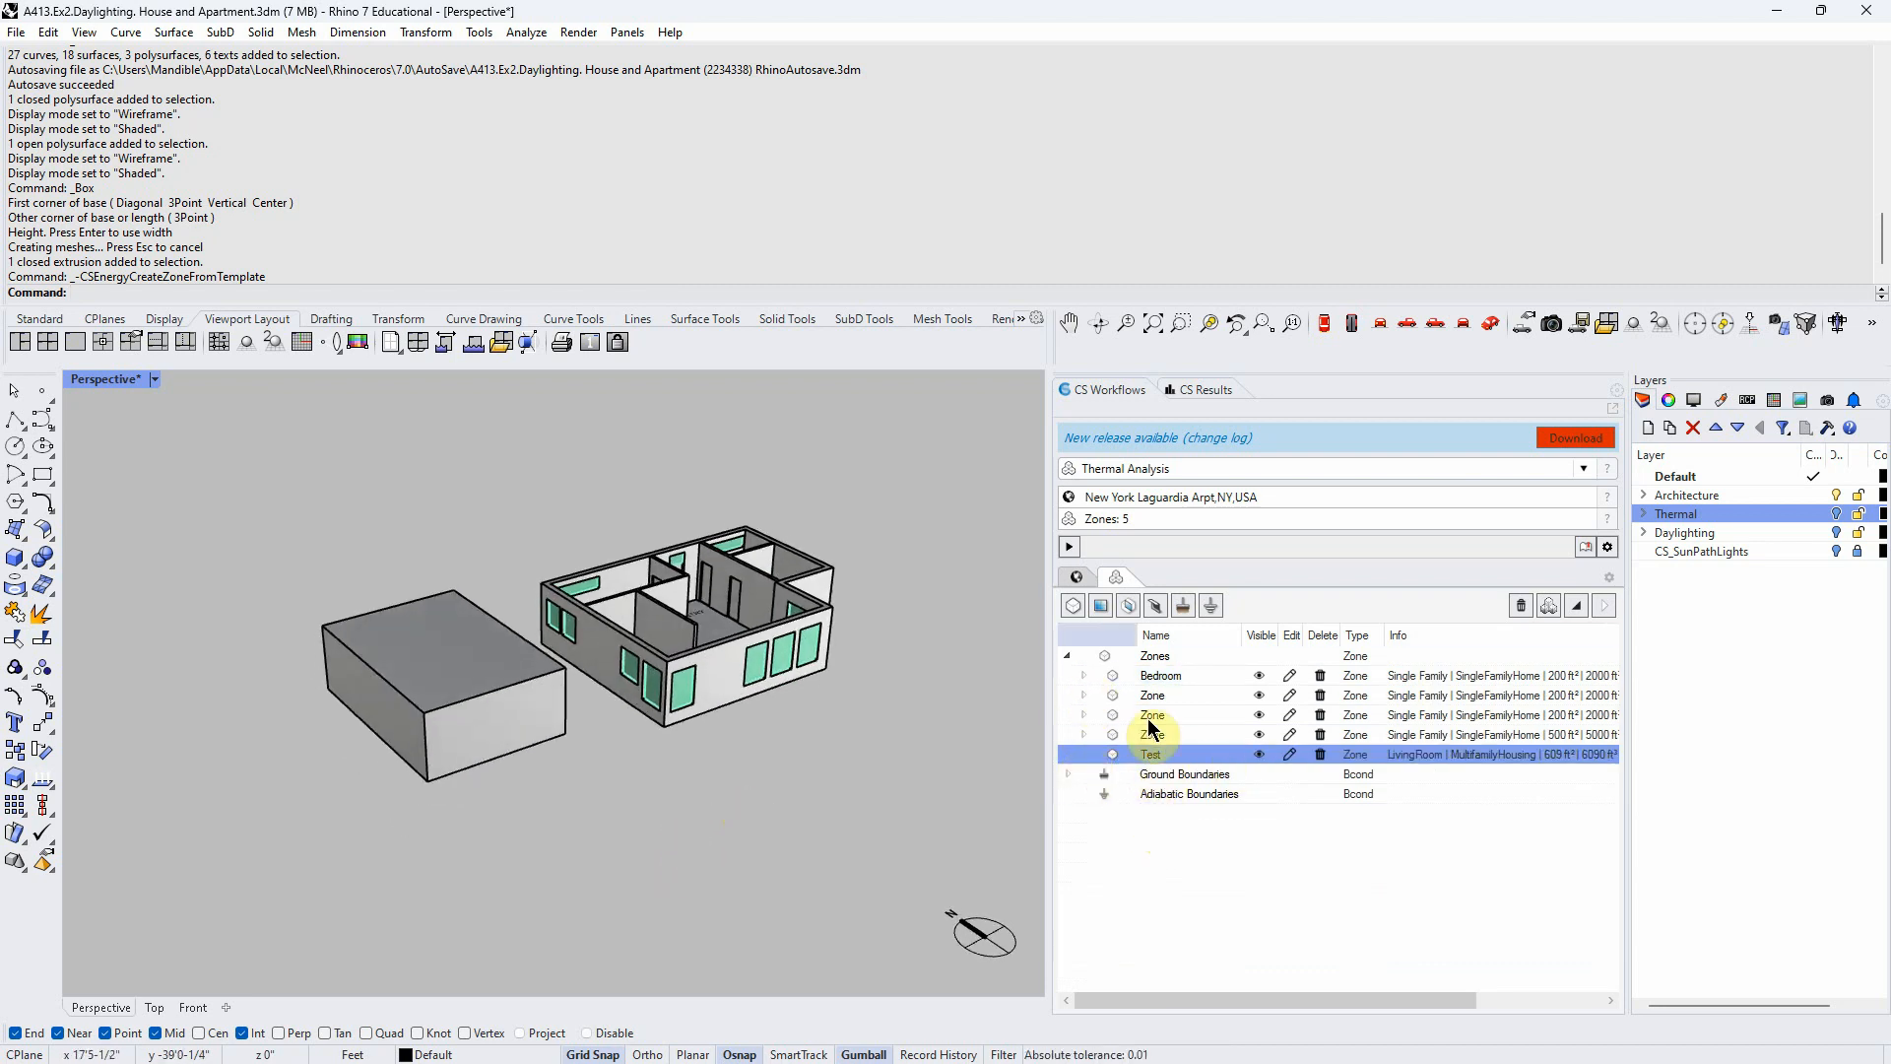
# Expand the Test zone to list its faces and set the perspective view's display mode to Wireframe
pyautogui.click(1074, 604)
pyautogui.click(1148, 756)
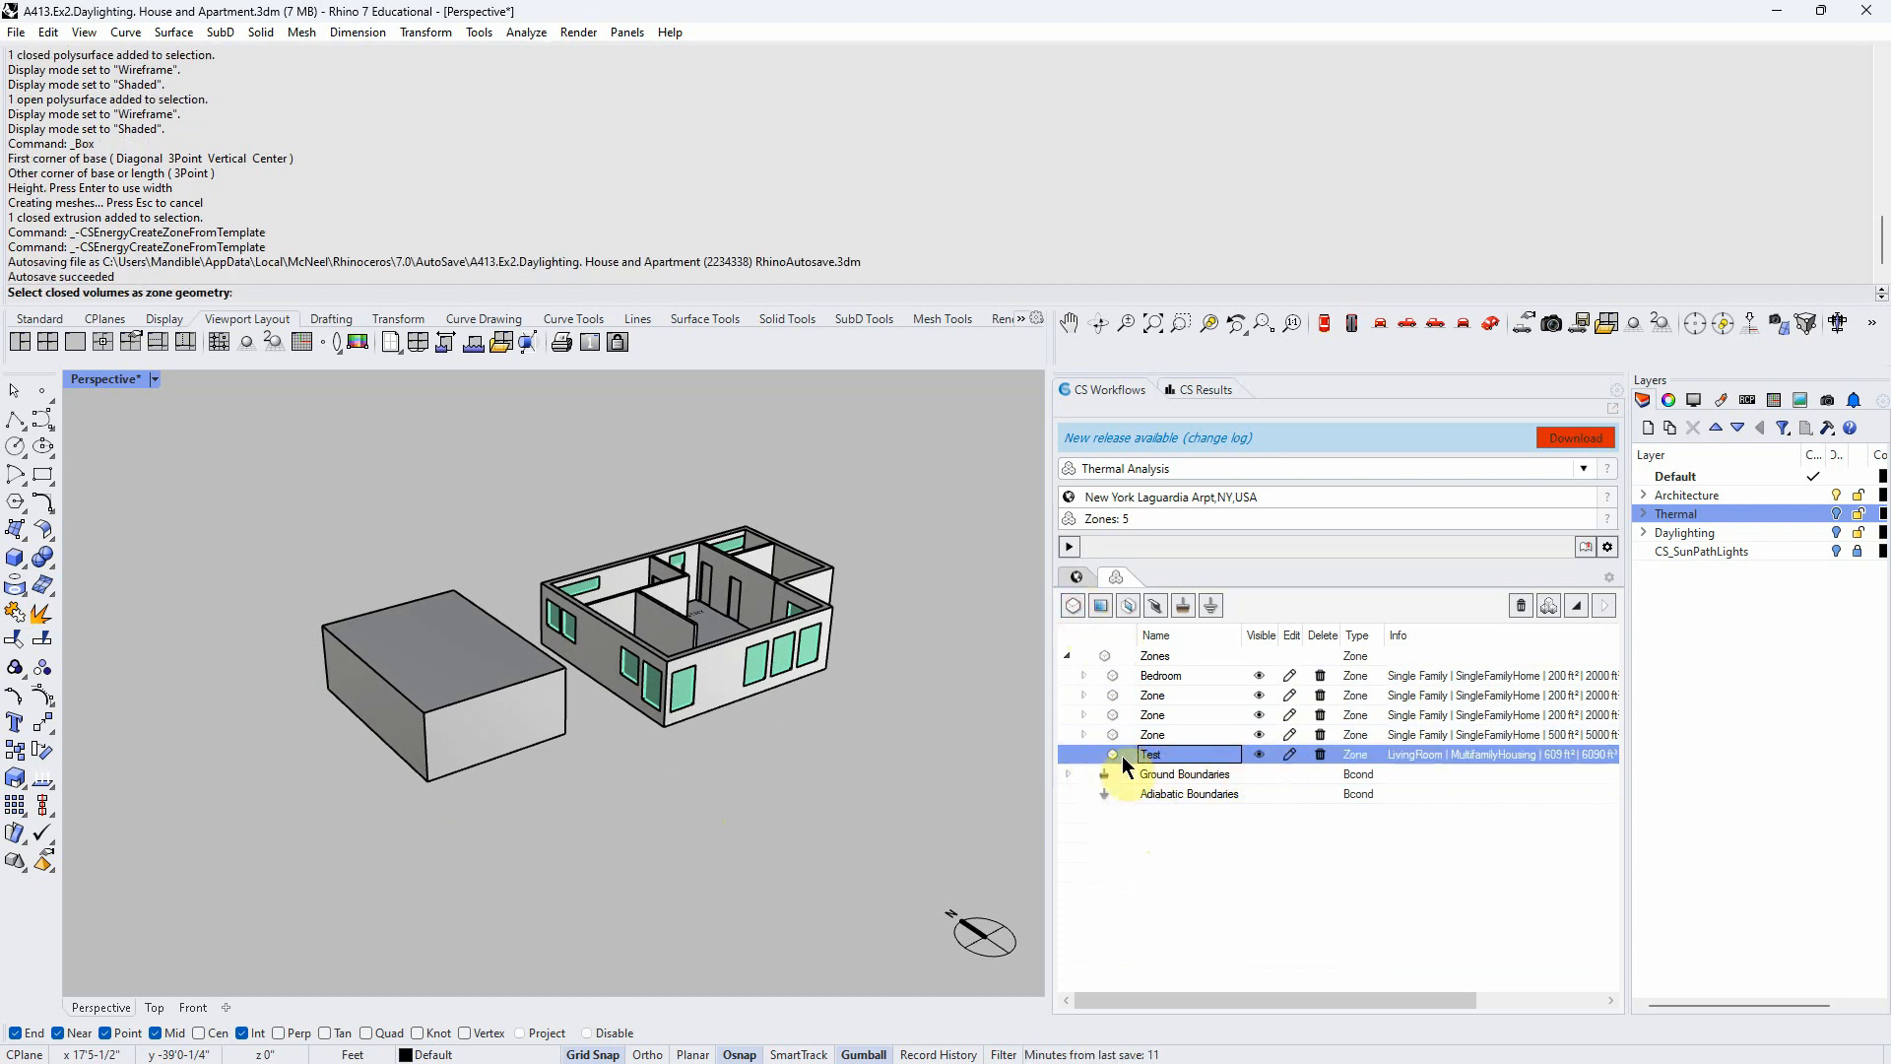
pyautogui.click(1082, 755)
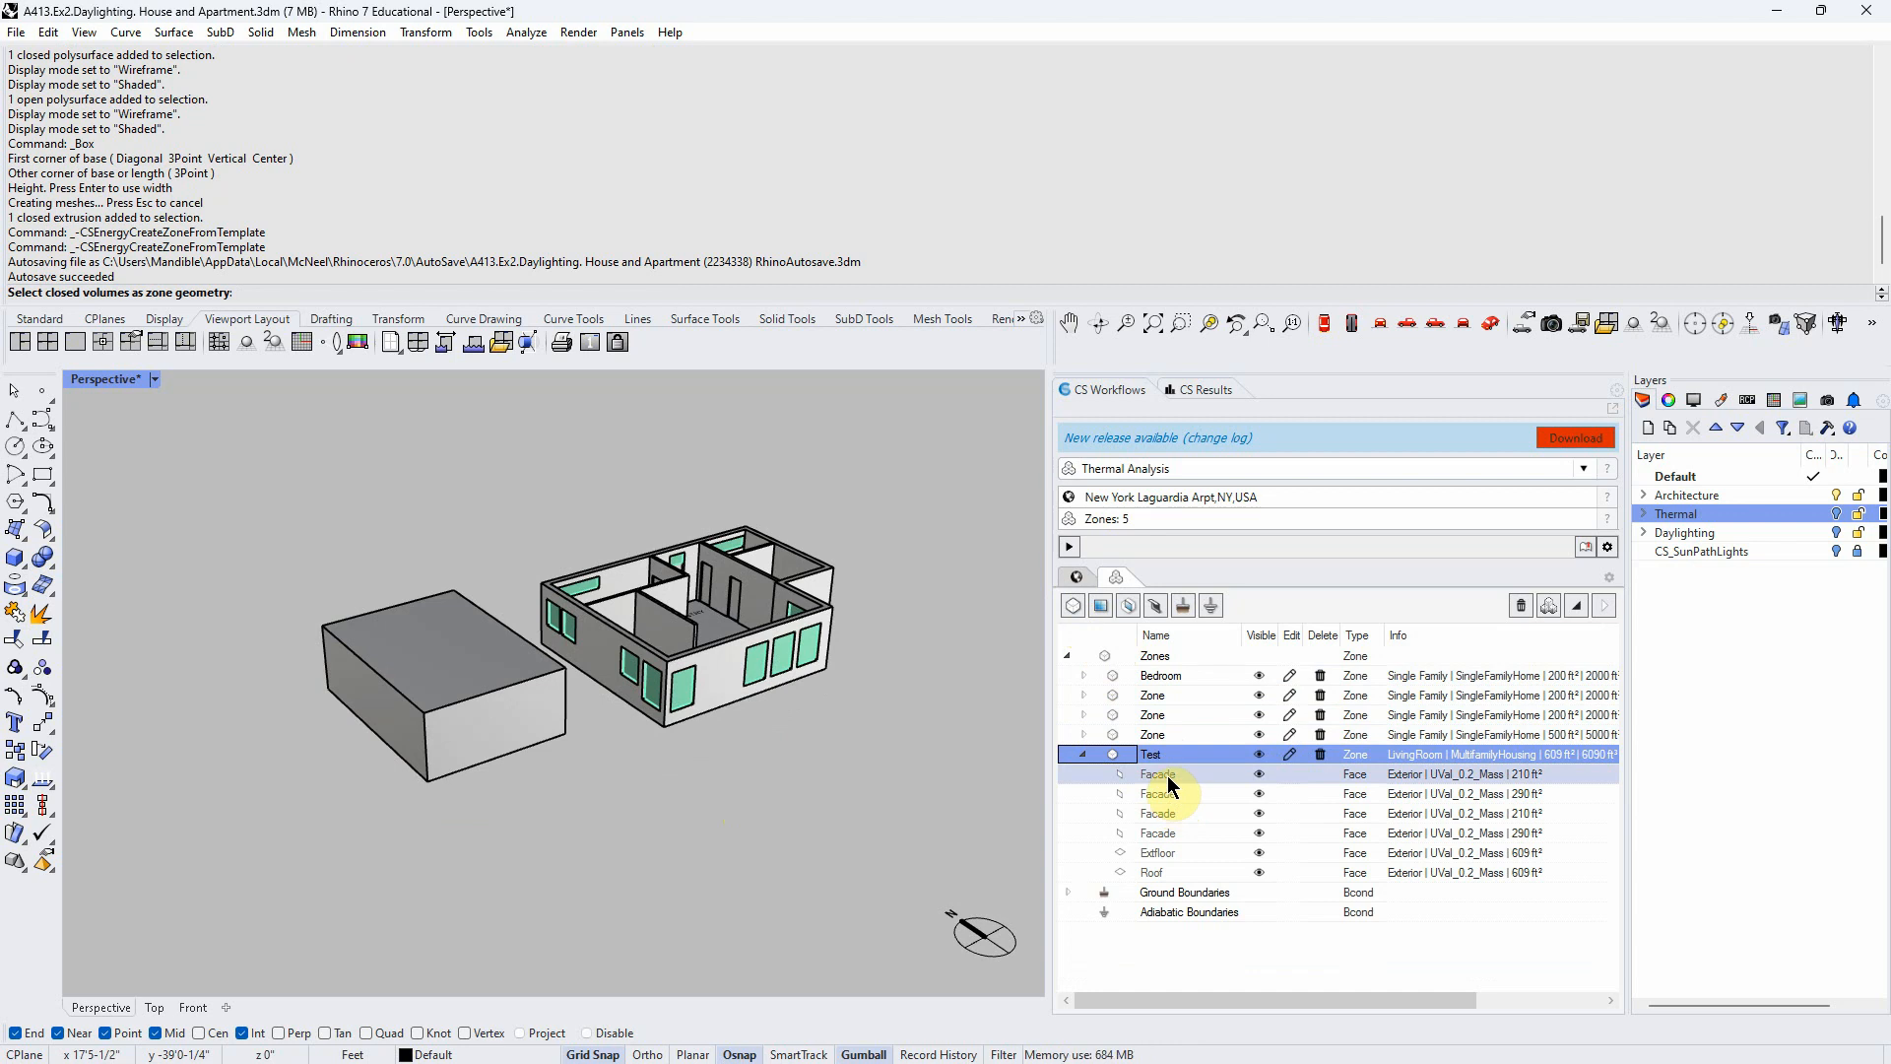
pyautogui.click(155, 380)
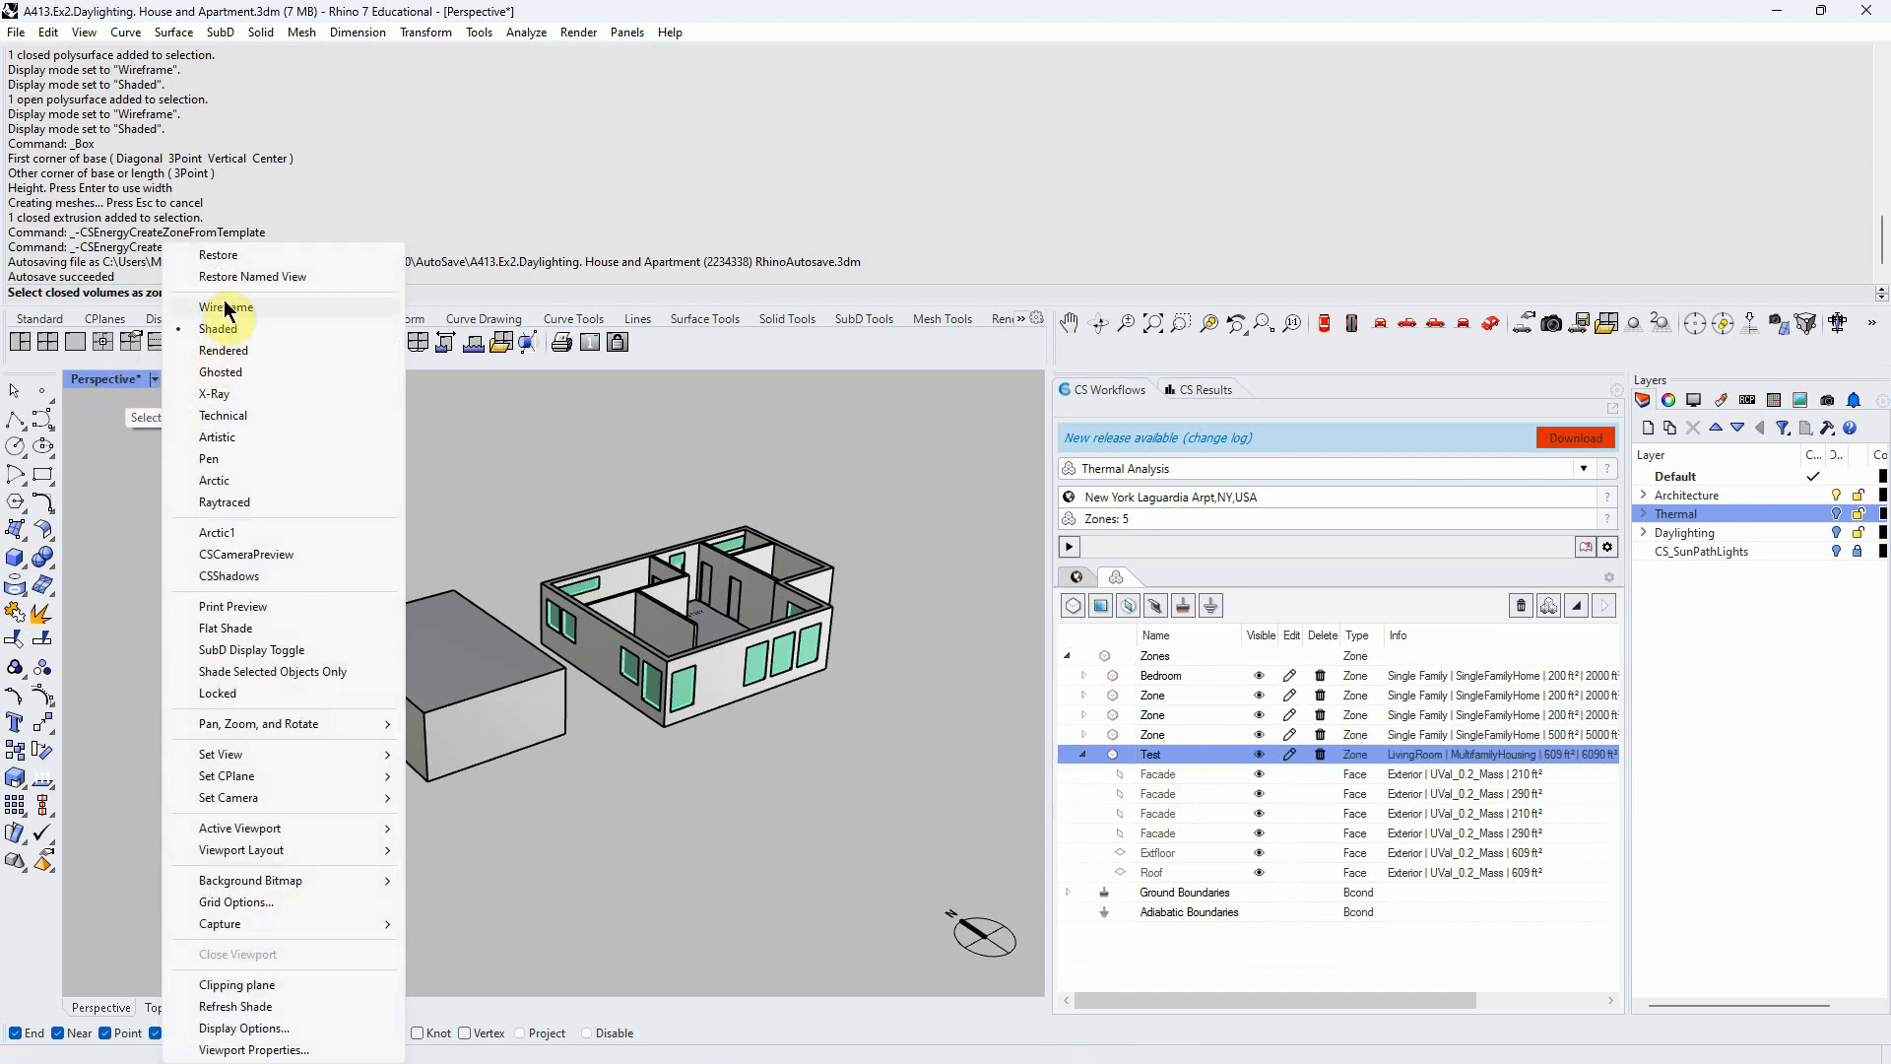
pyautogui.click(226, 307)
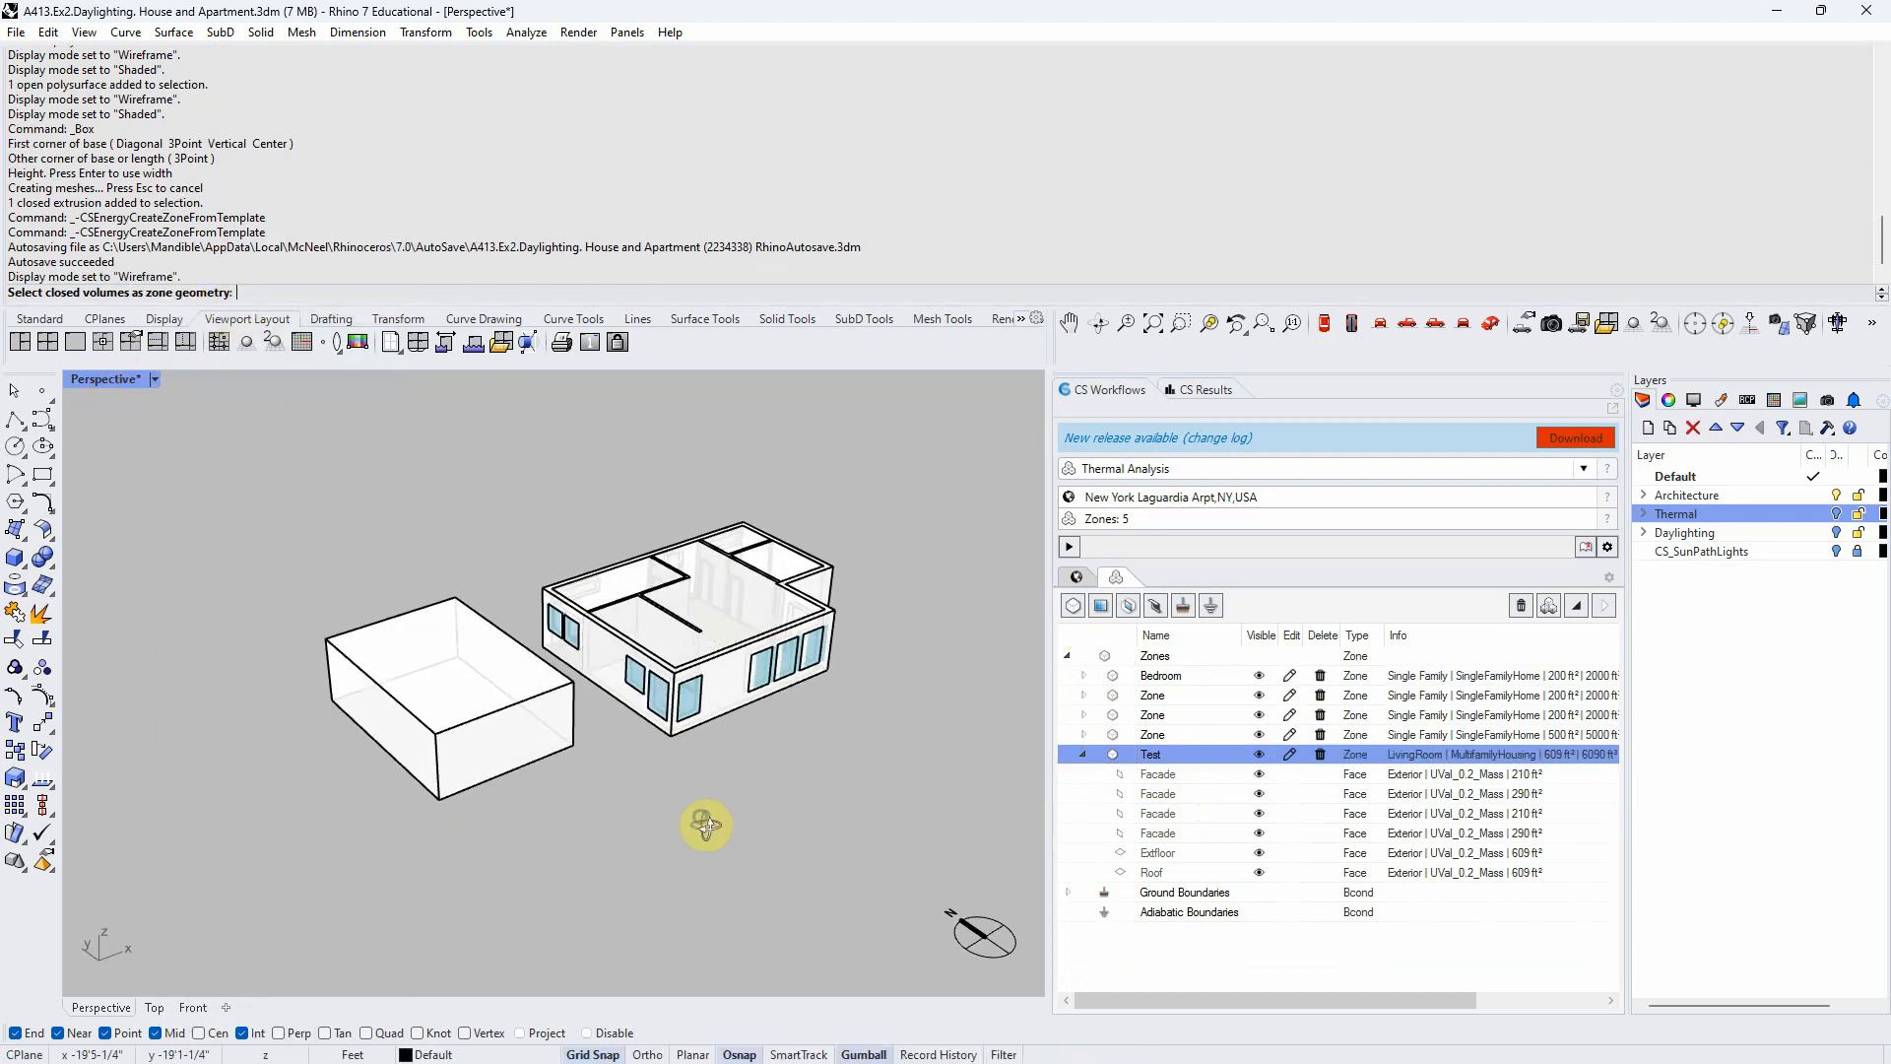
# Highlight the Test zone's facades, exterior floor and roof one by one in the model from the zone list
pyautogui.scroll(5, 536, 704)
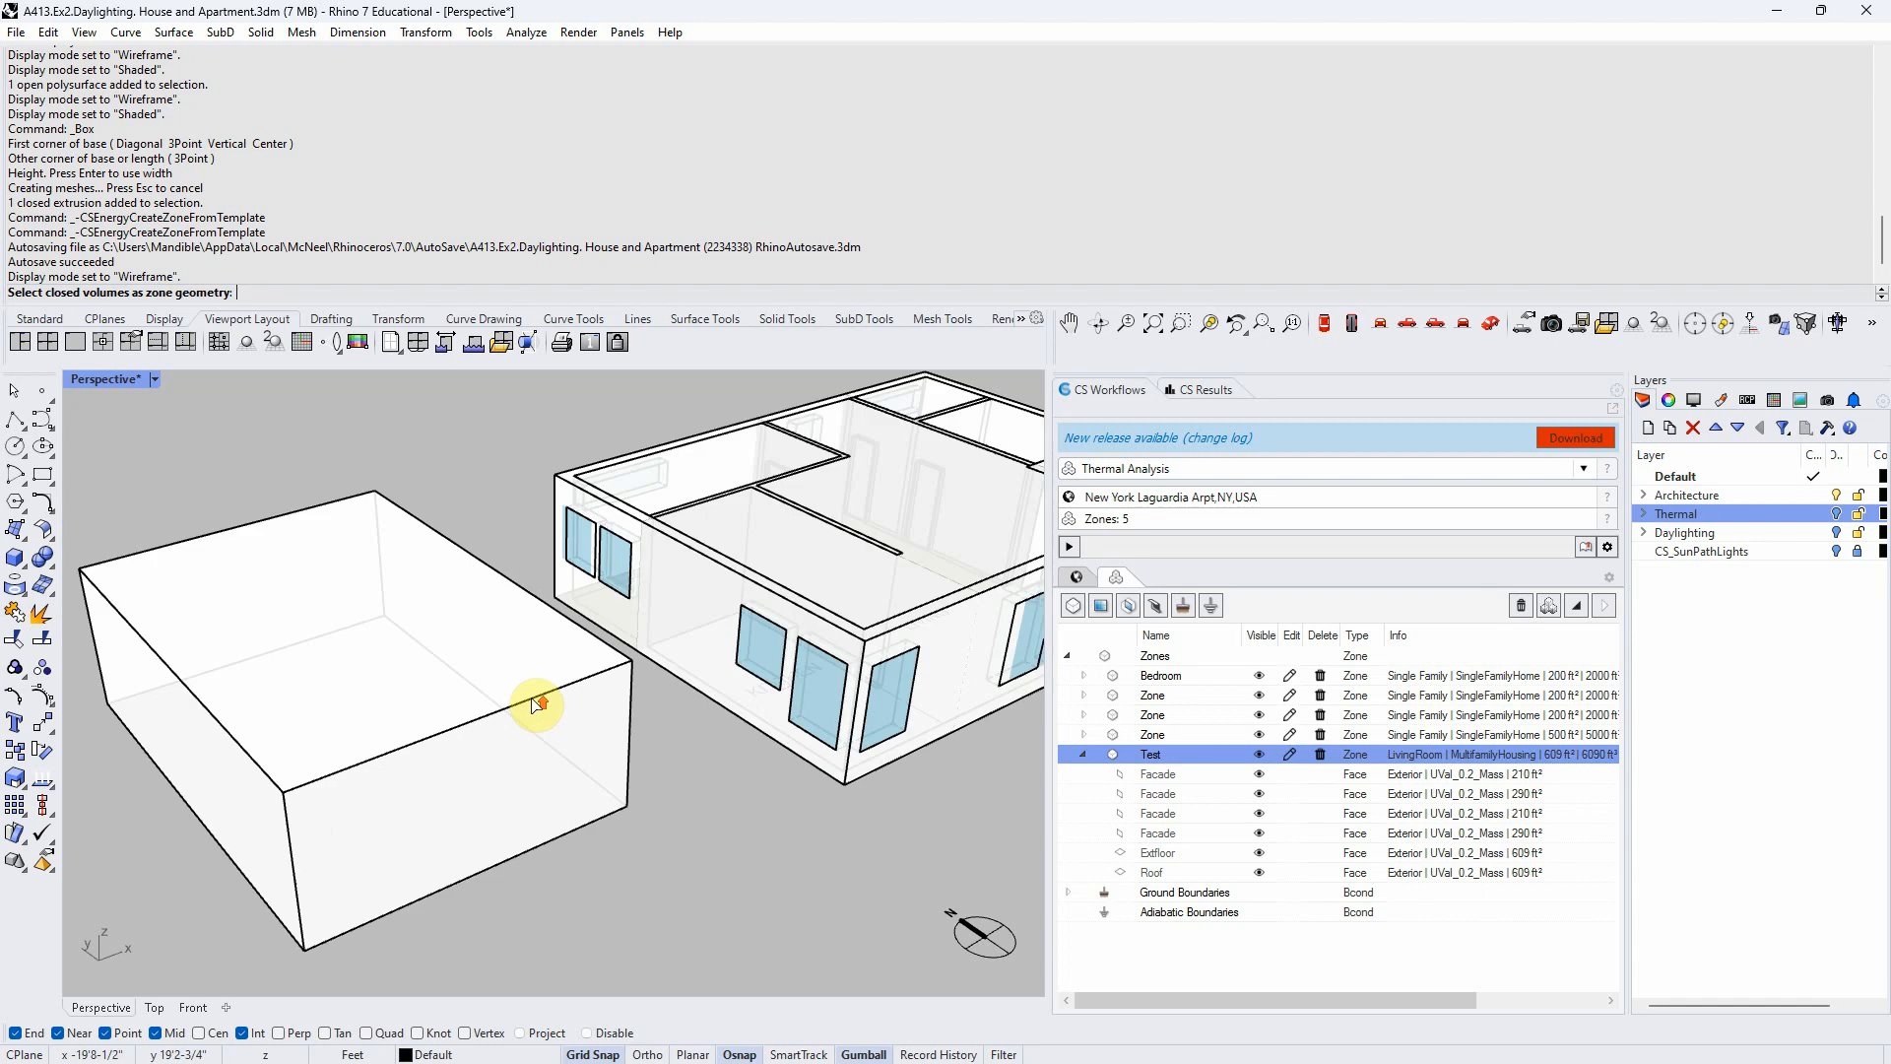
pyautogui.click(1164, 781)
pyautogui.click(1163, 792)
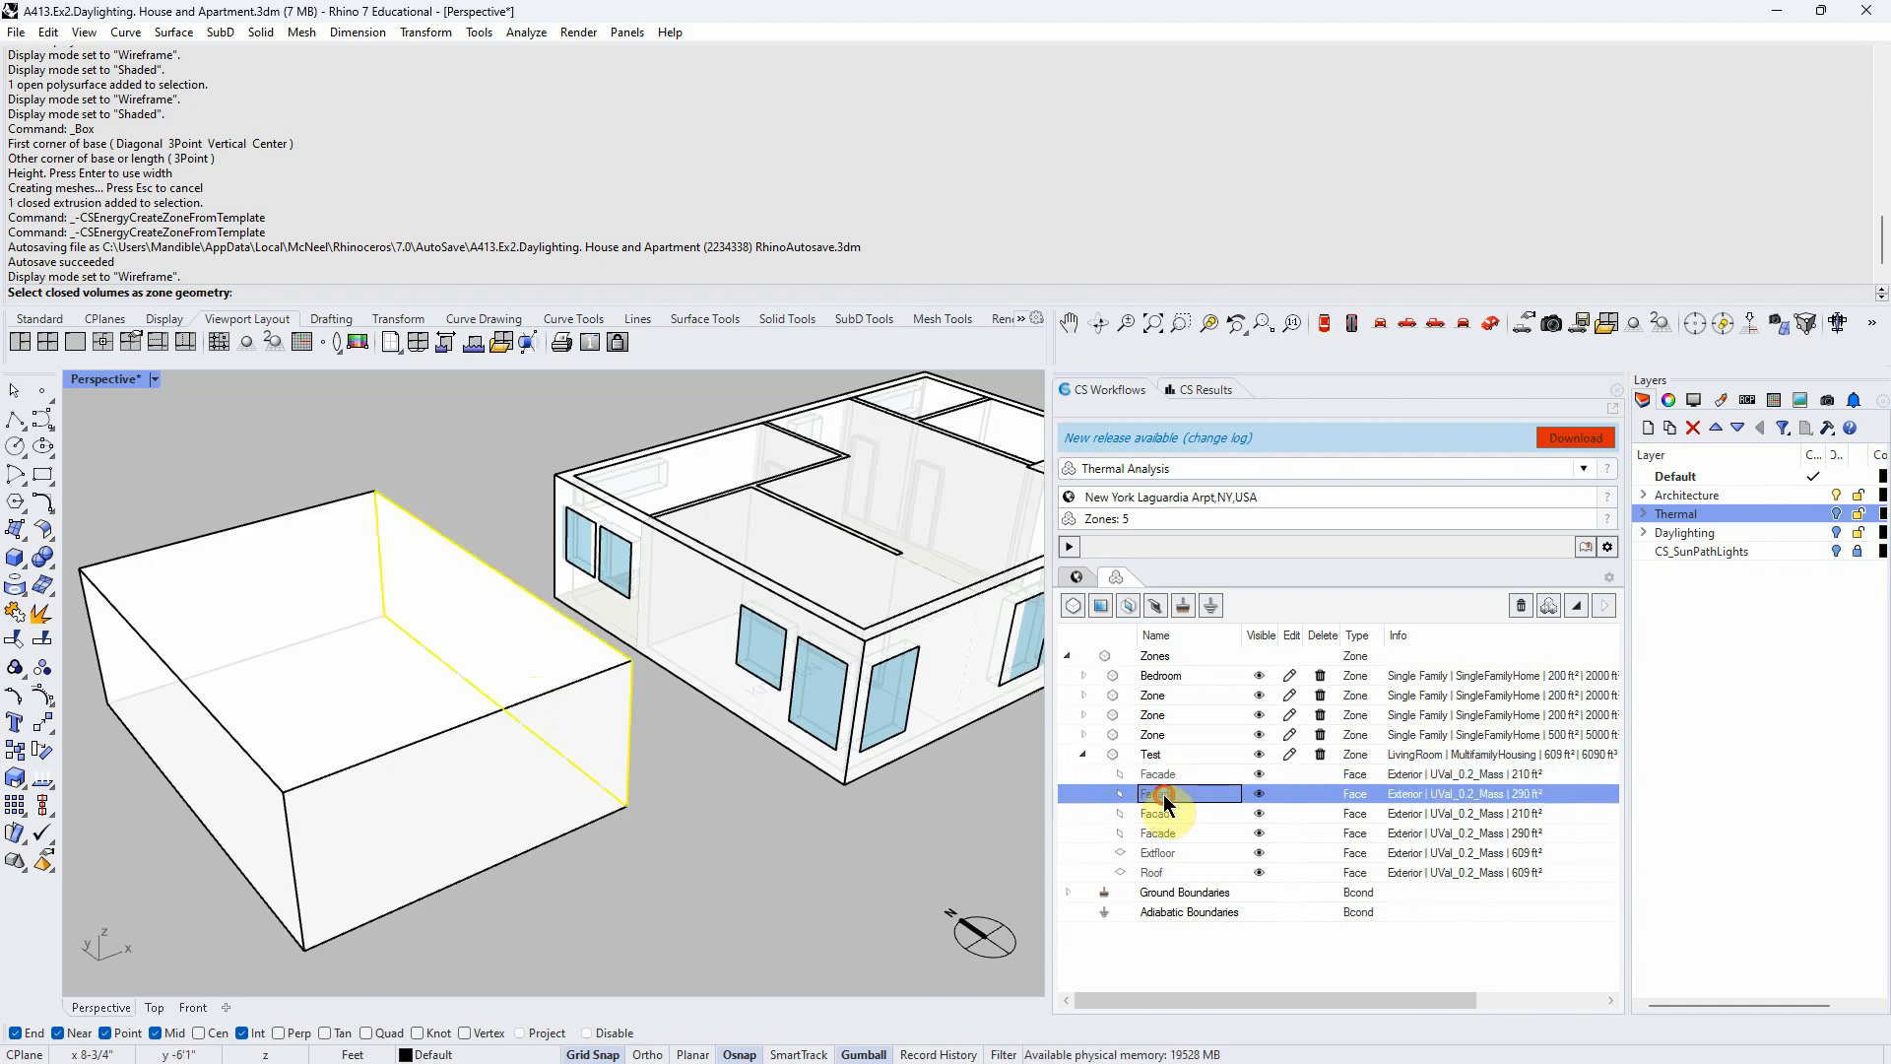
pyautogui.click(1172, 814)
pyautogui.click(1178, 833)
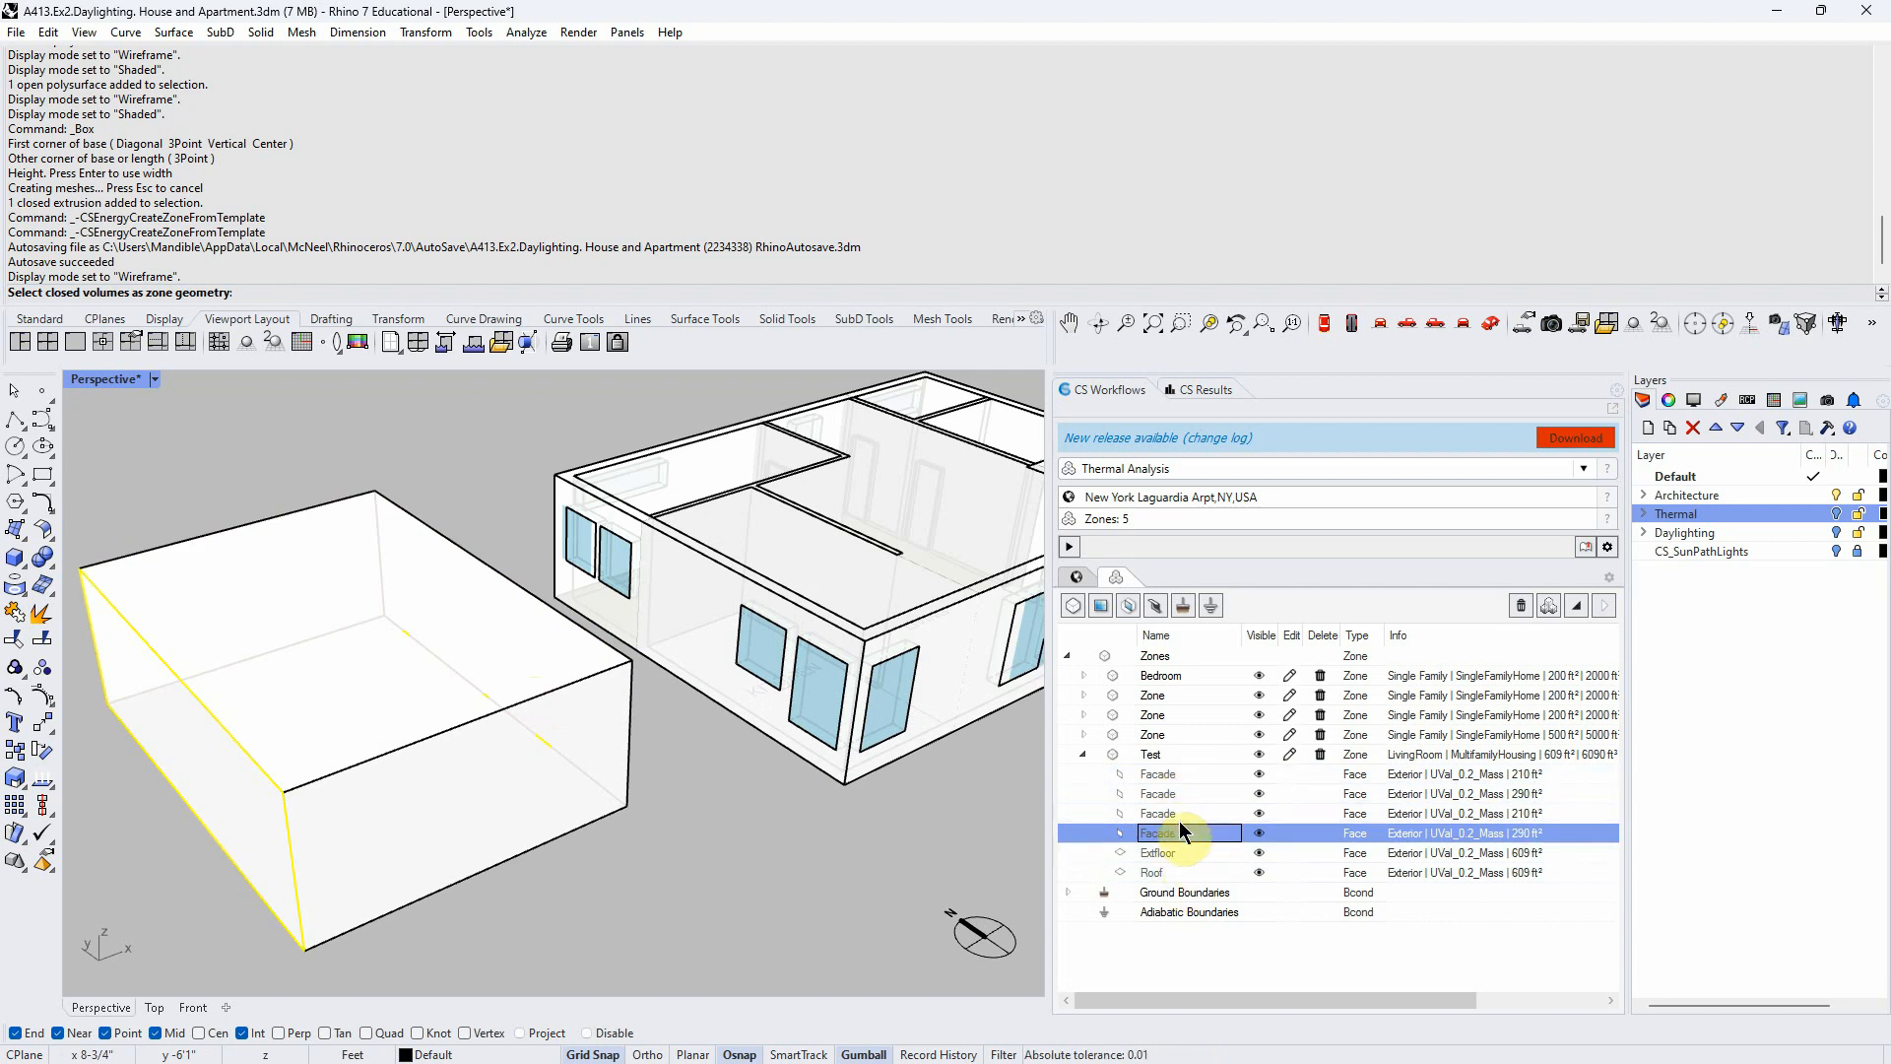
pyautogui.click(1183, 850)
pyautogui.click(1186, 873)
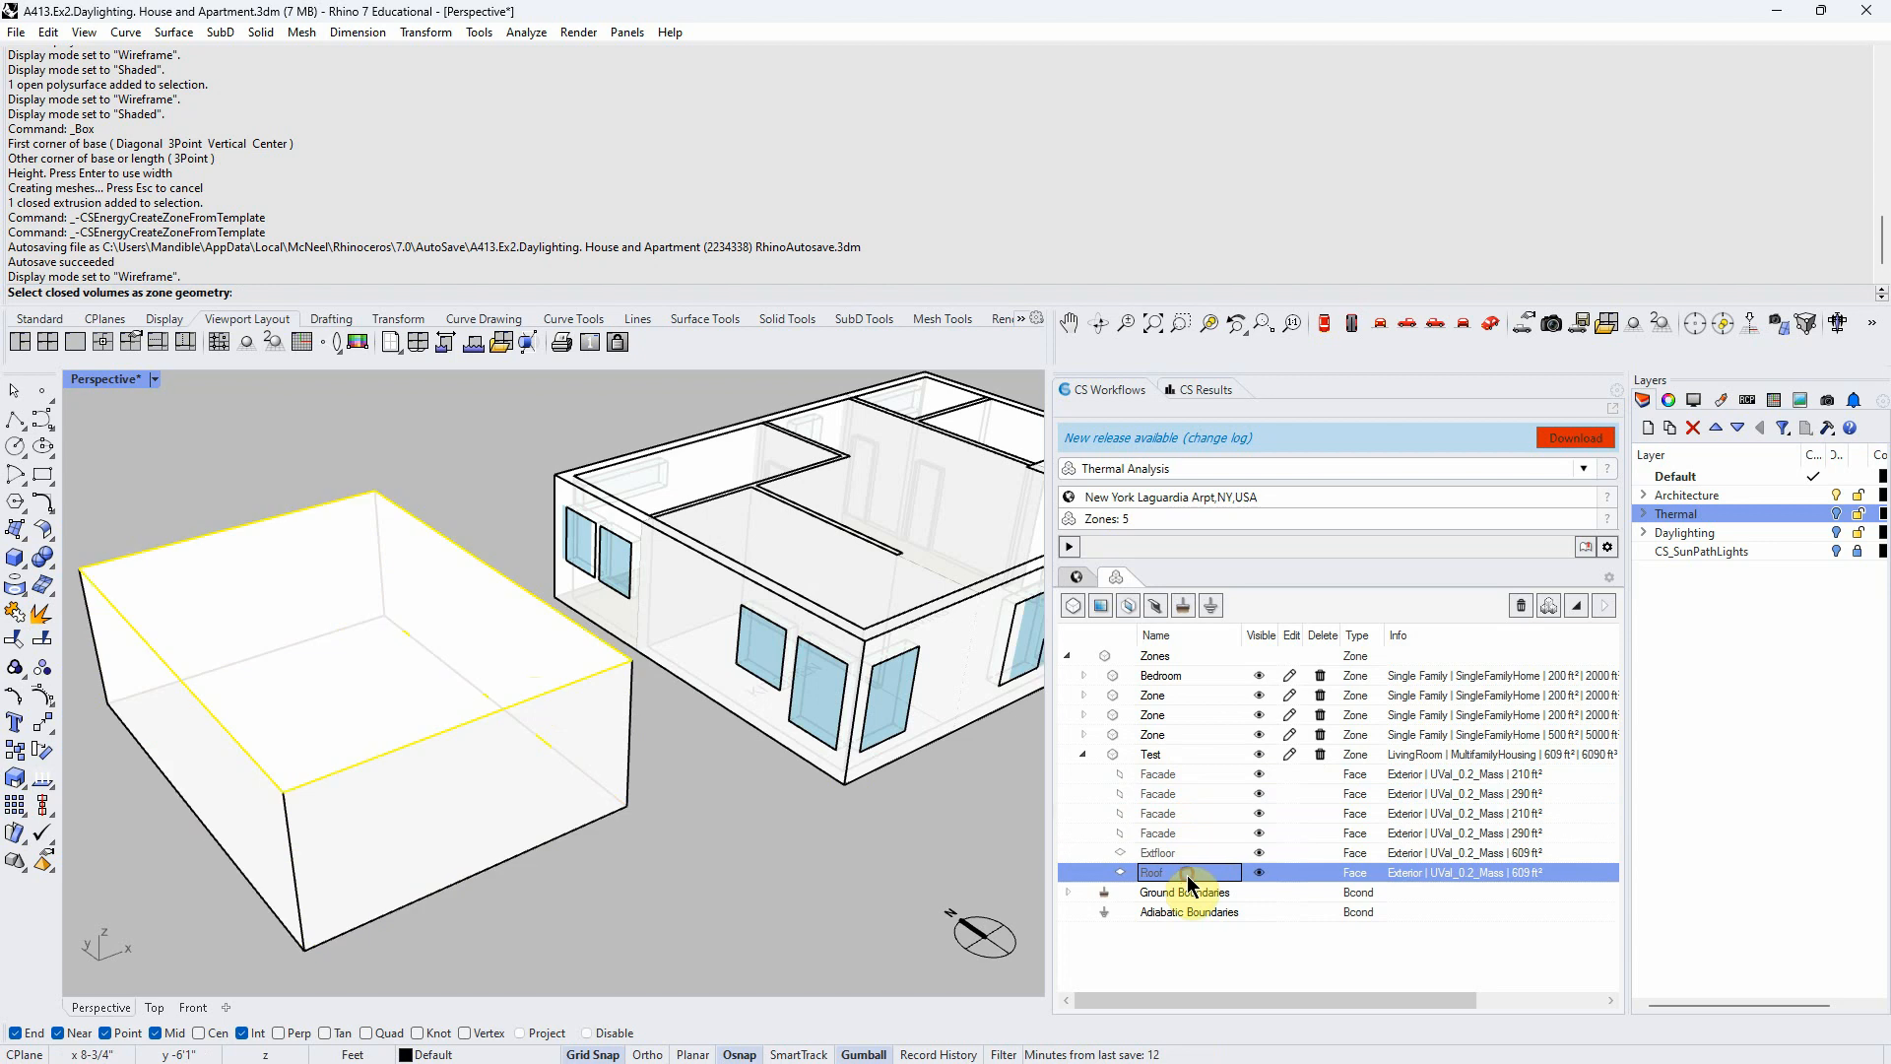
# Set the perspective view's display mode to Shaded, with the new box's side wall facing the viewer
pyautogui.scroll(-3, 699, 769)
pyautogui.moveTo(700, 769); pyautogui.dragTo(730, 796, button='right')
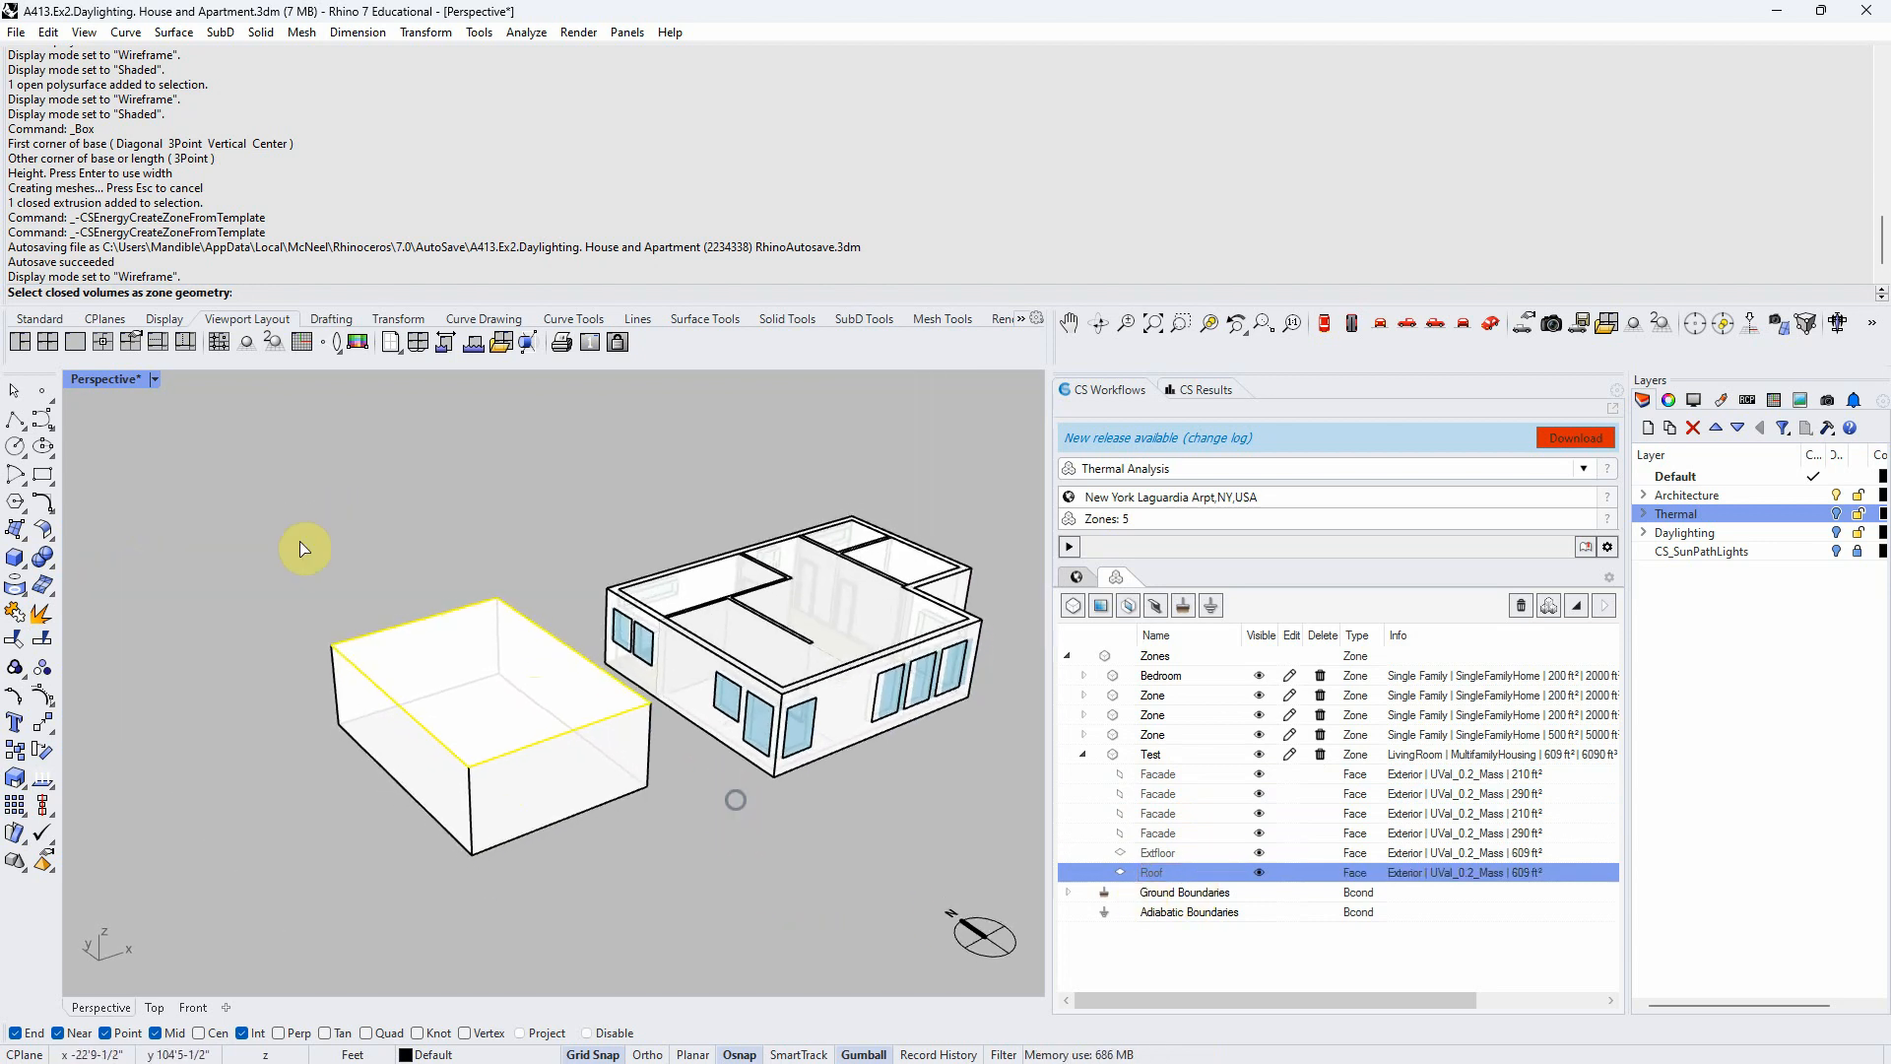
pyautogui.click(154, 379)
pyautogui.click(210, 331)
pyautogui.moveTo(463, 842); pyautogui.dragTo(561, 788, button='right')
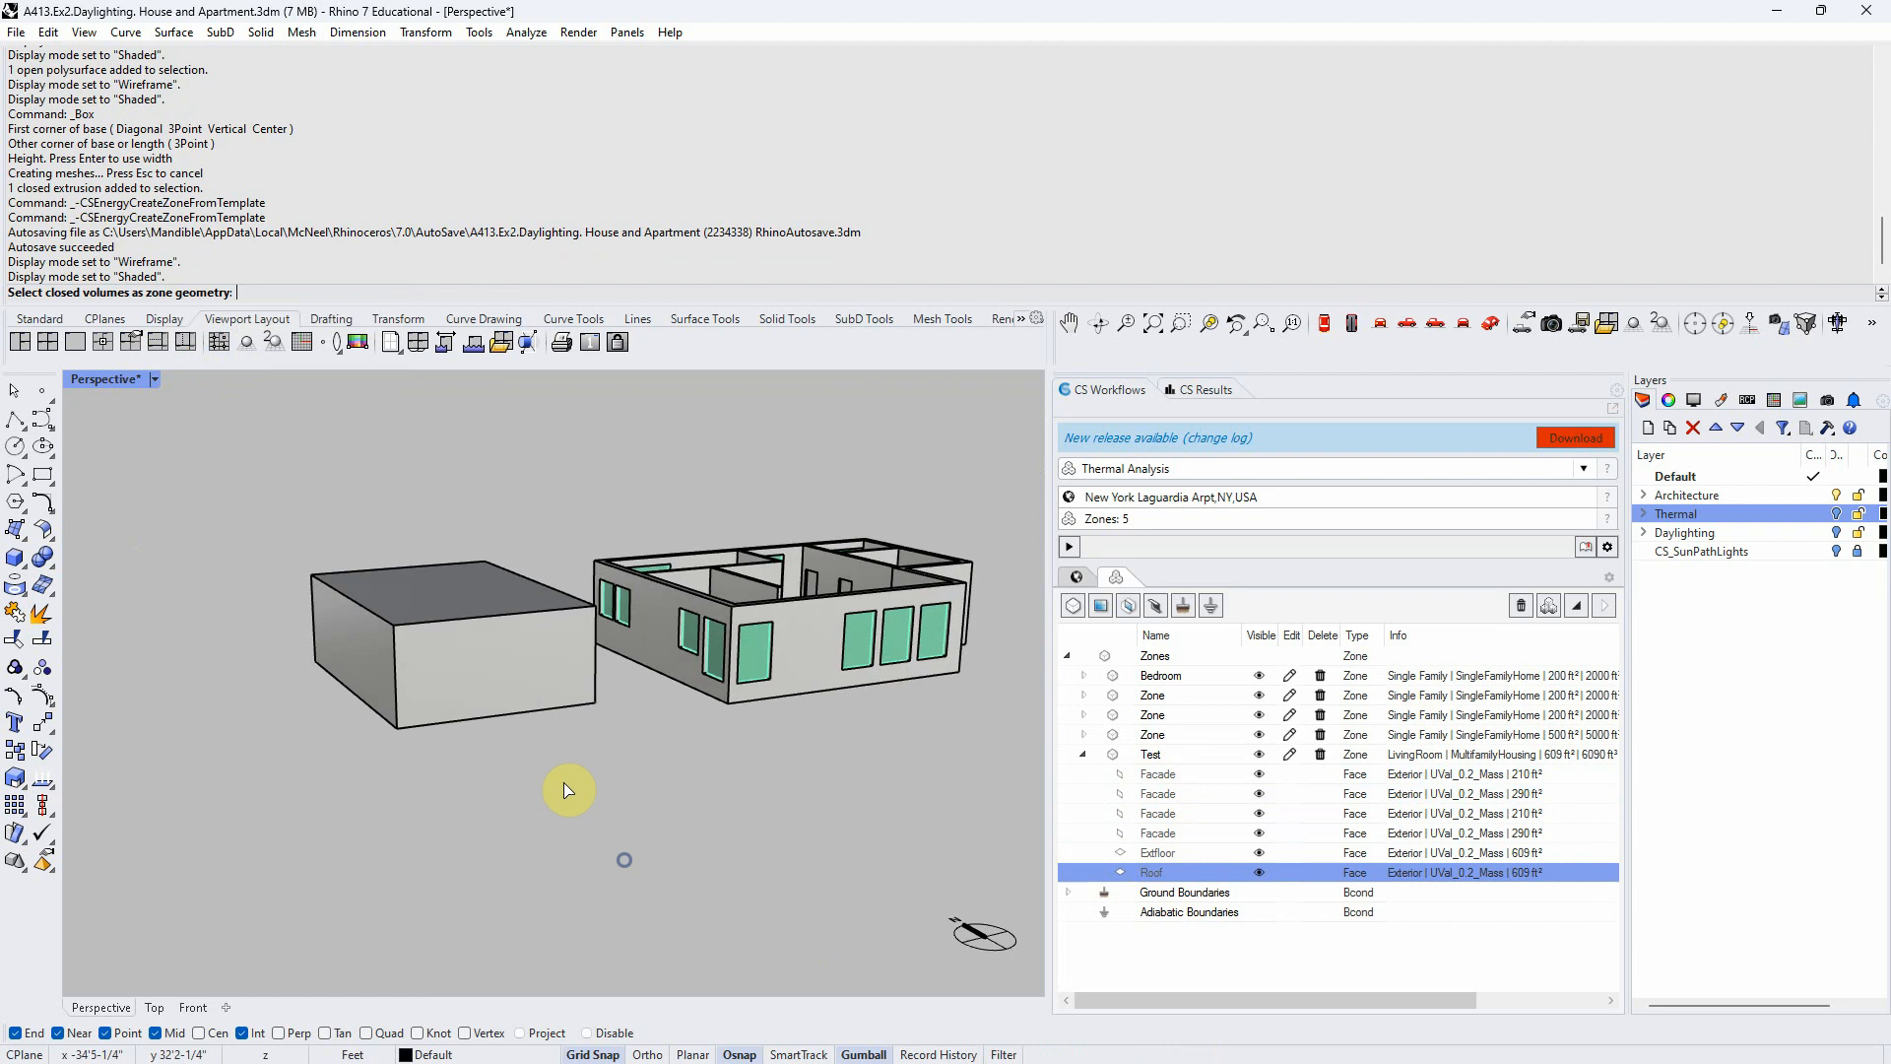
# Draw a vertical rectangle about 13 ft wide and 6 ft high on the box's front face, starting at its upper corner
pyautogui.click(47, 477)
pyautogui.click(196, 293)
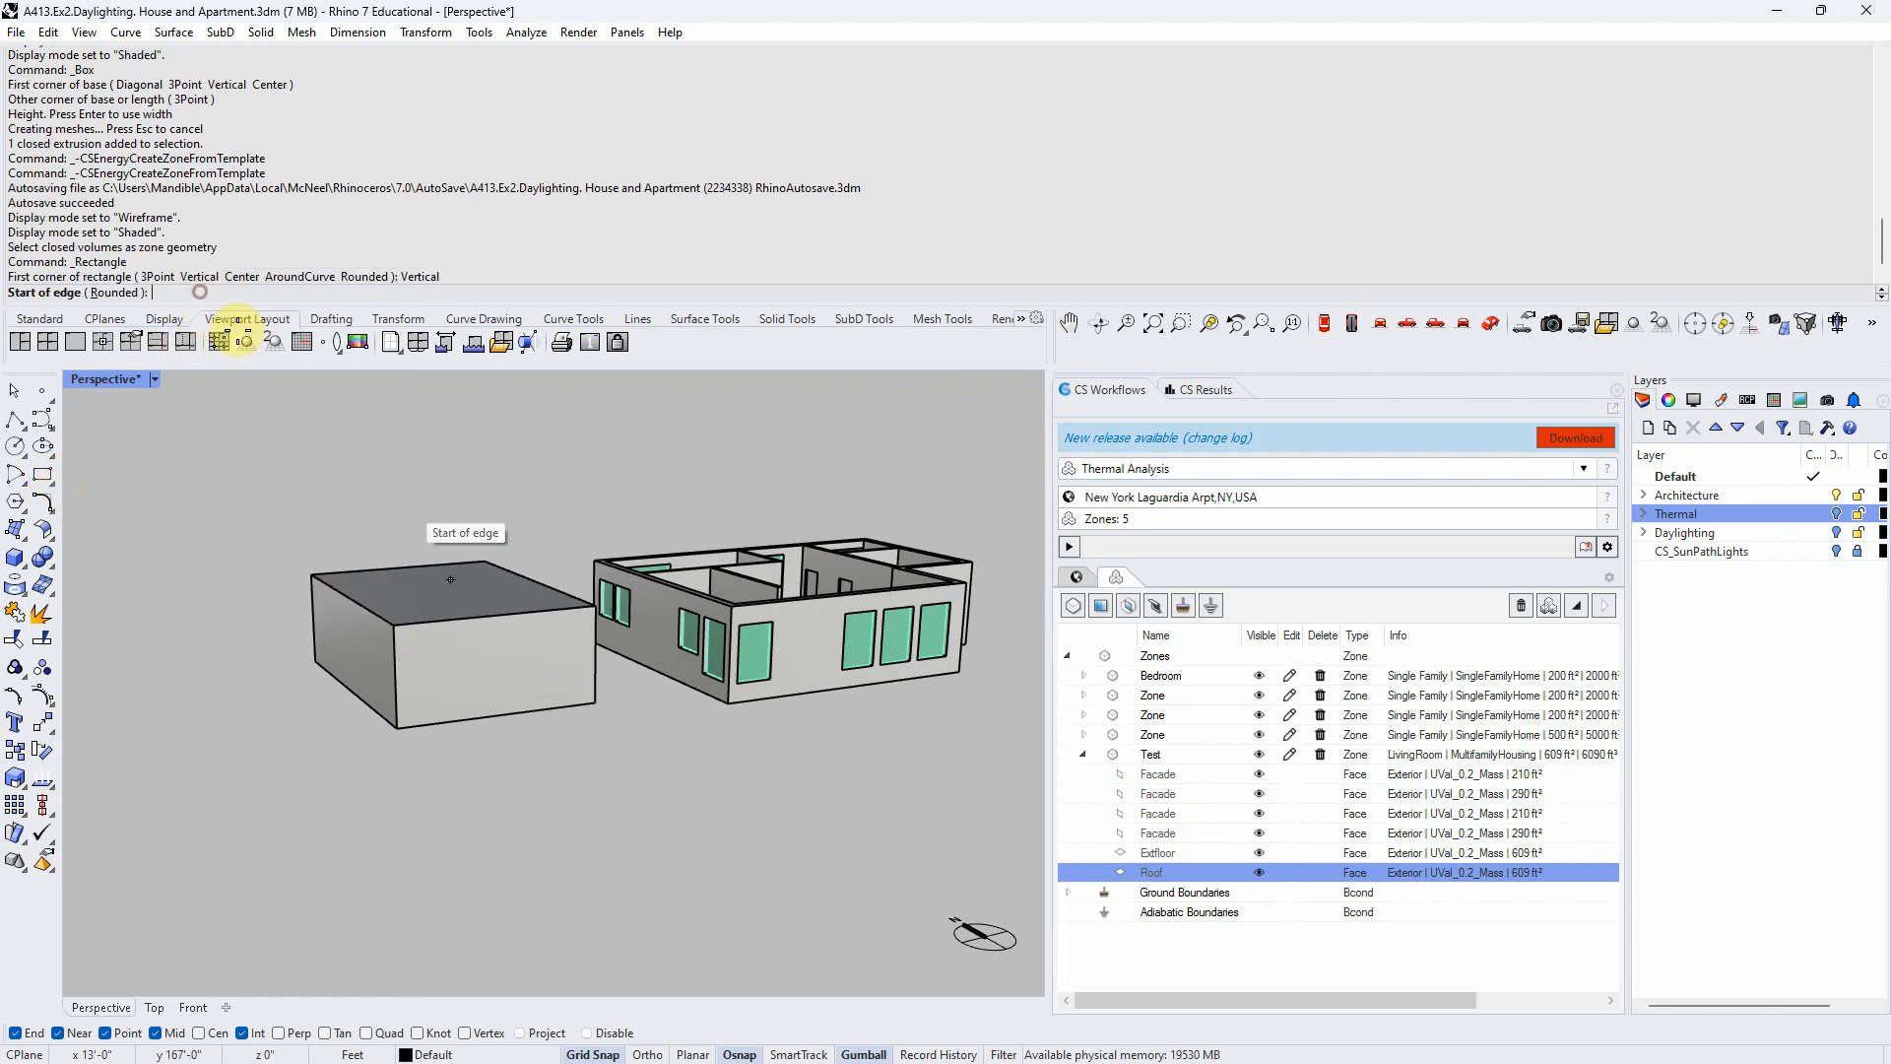
pyautogui.click(394, 625)
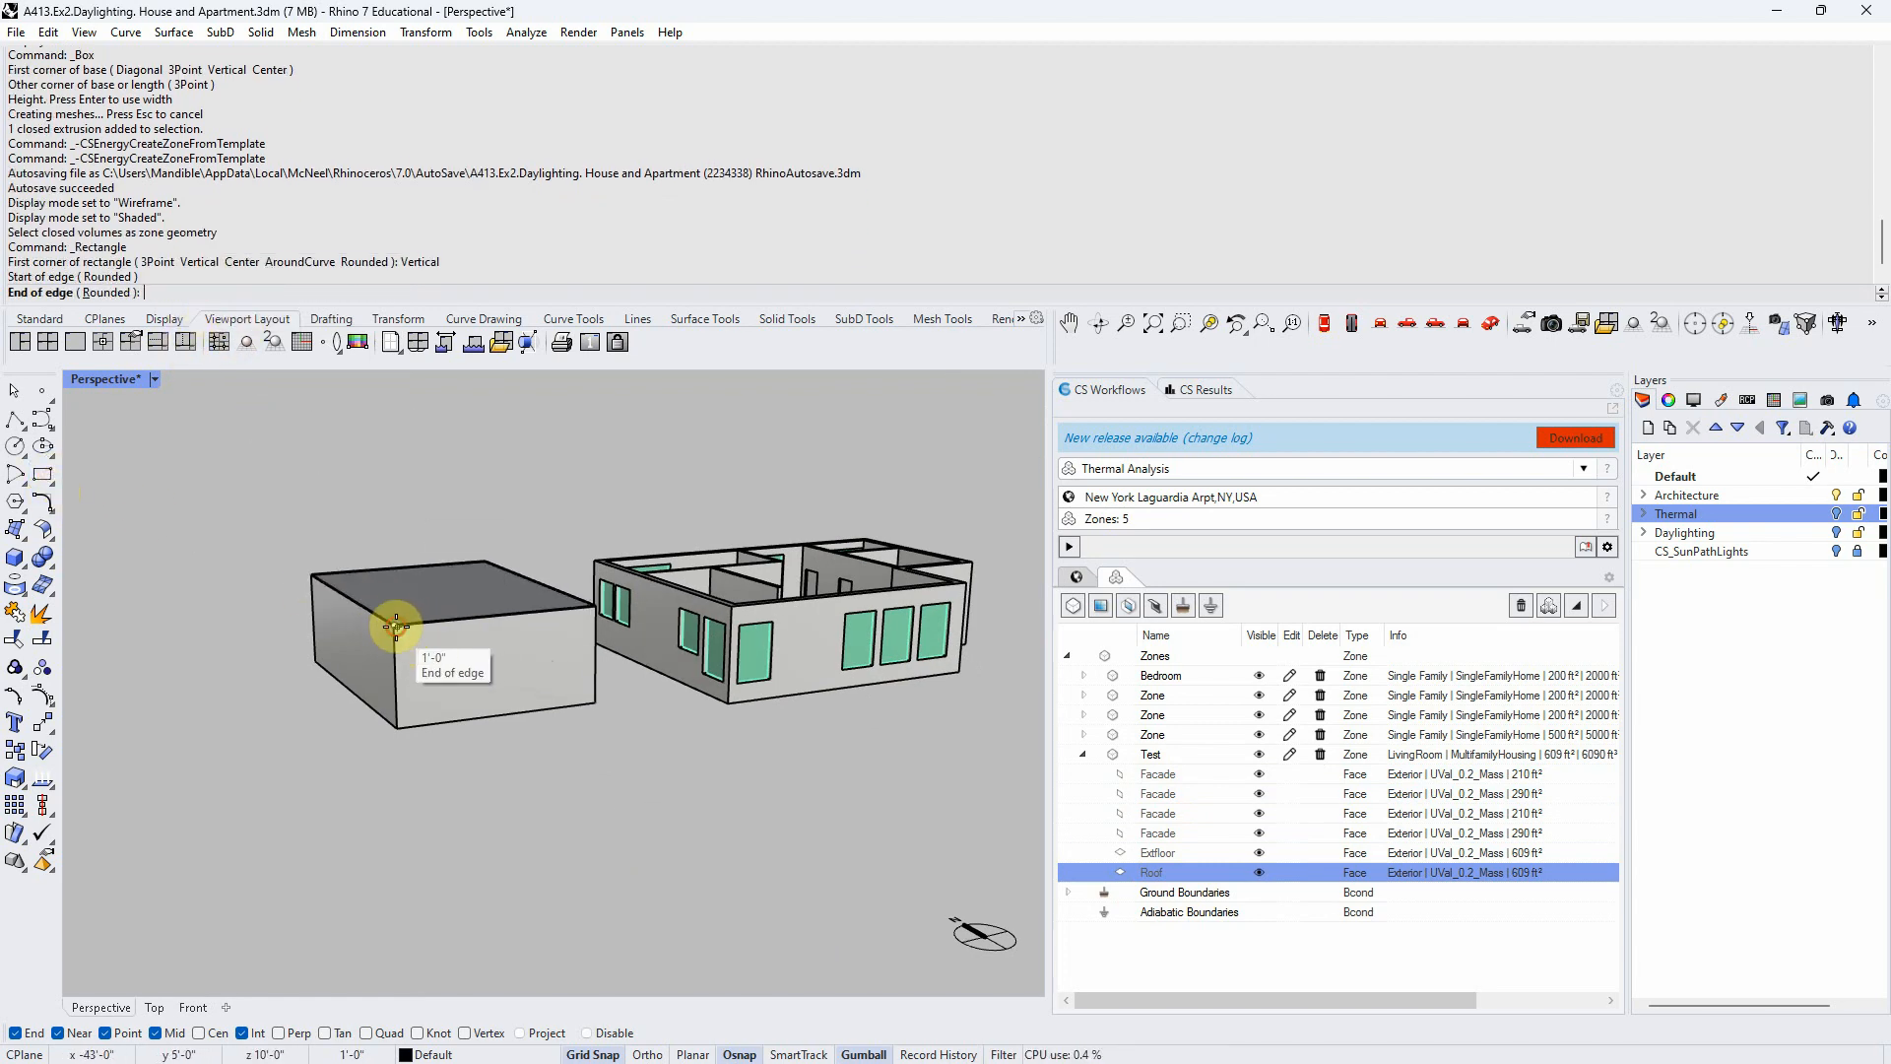
pyautogui.click(519, 637)
pyautogui.click(520, 678)
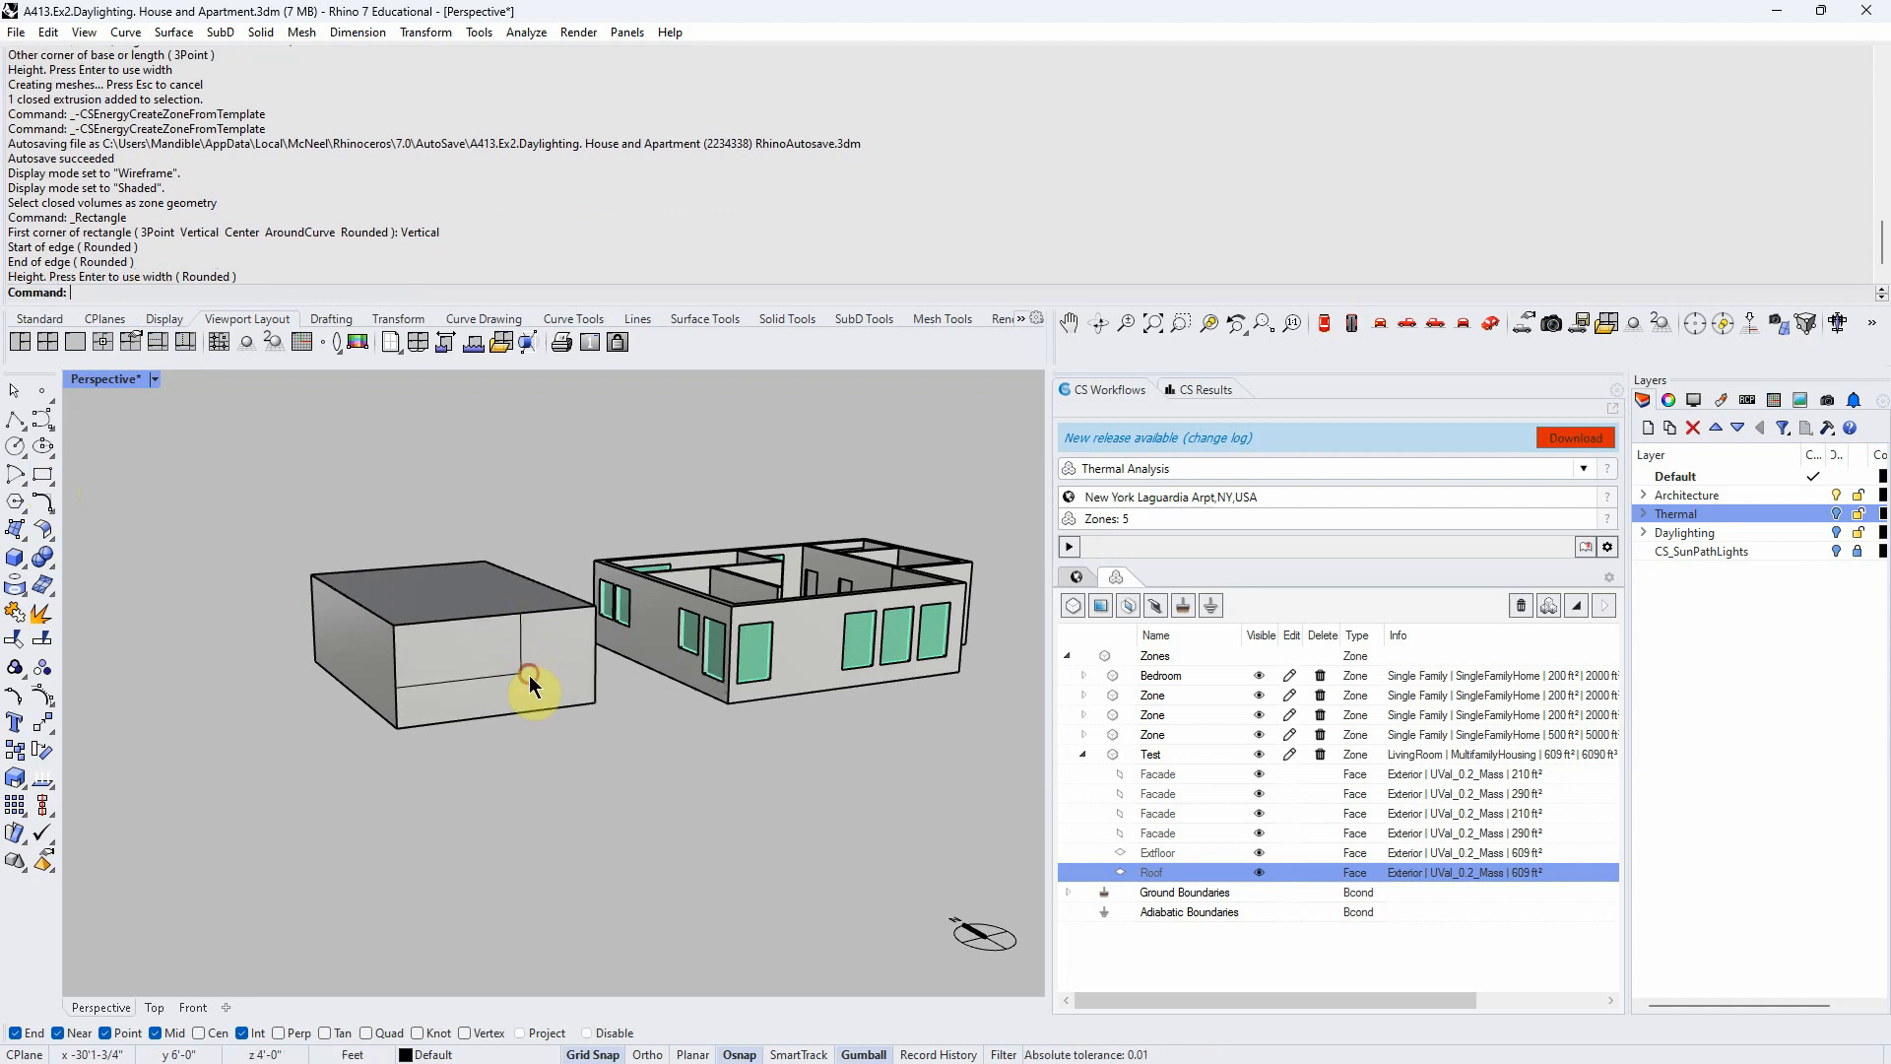
# Create a planar surface from the rectangle curve on the box's face
pyautogui.click(520, 662)
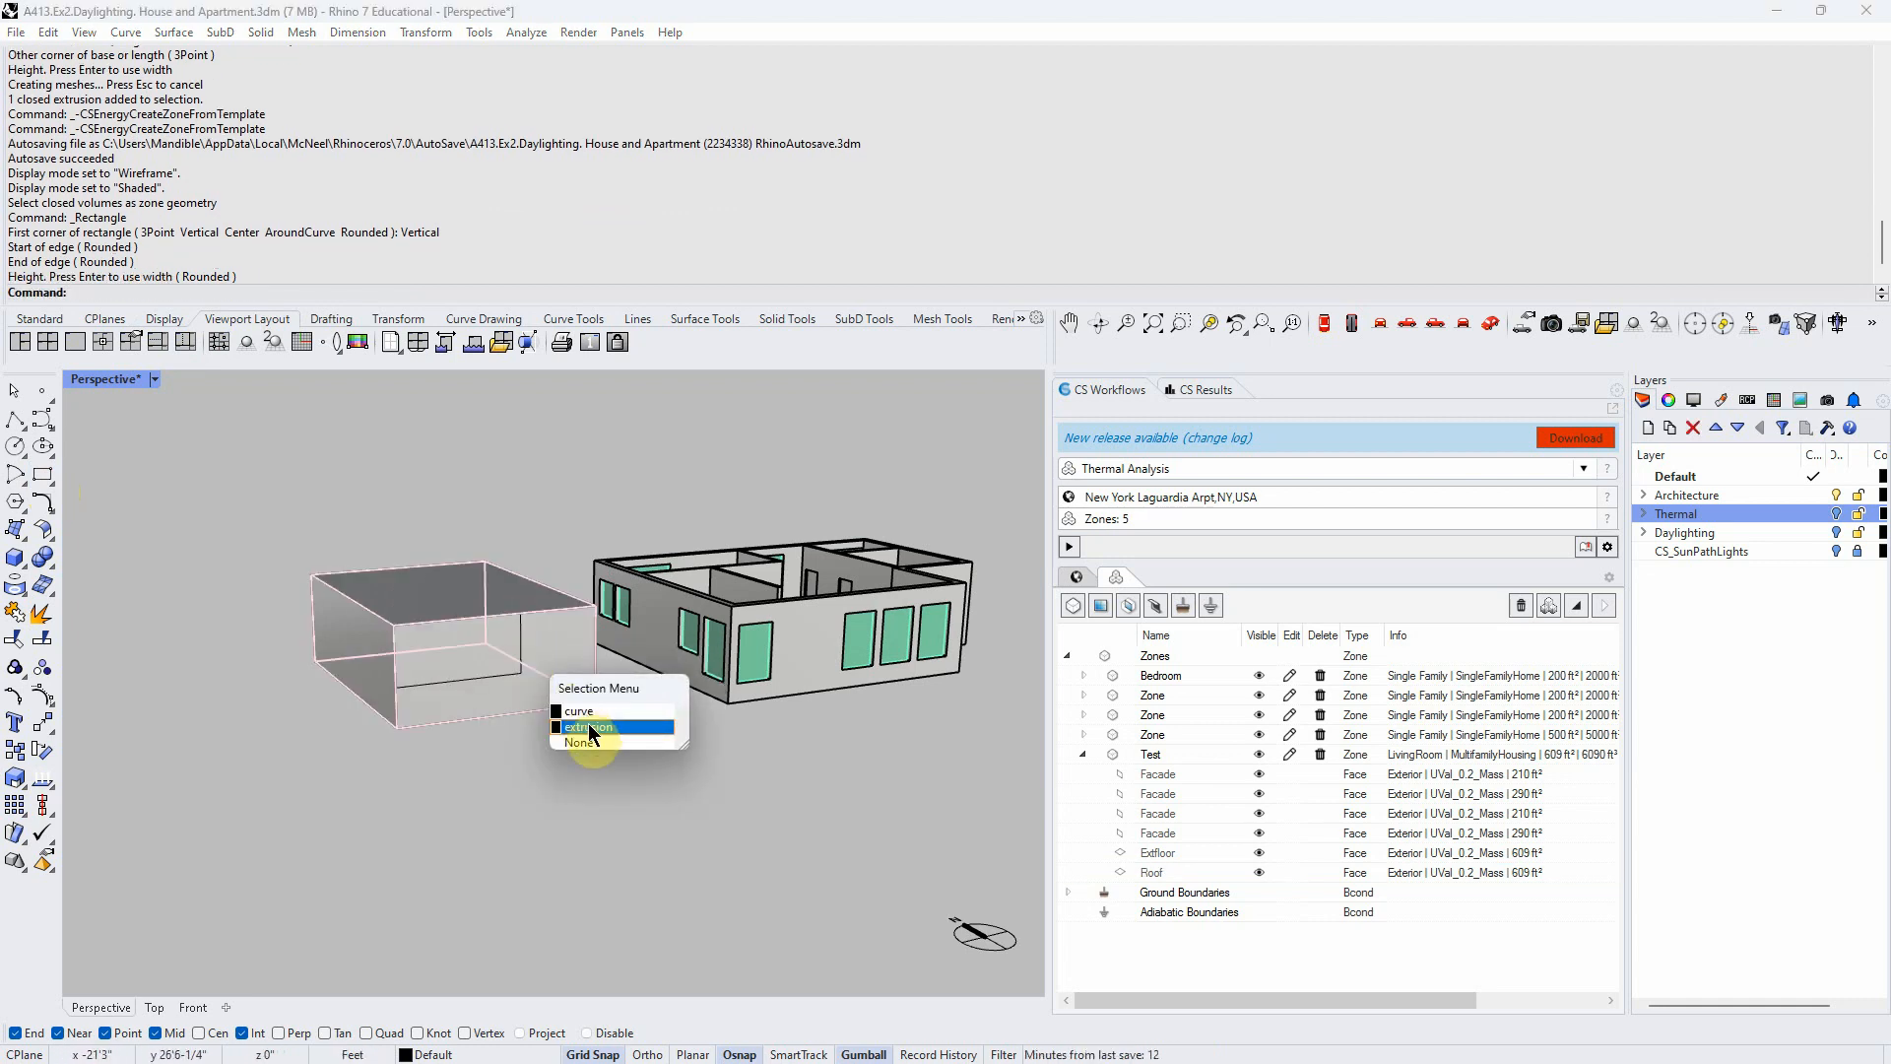
pyautogui.click(588, 711)
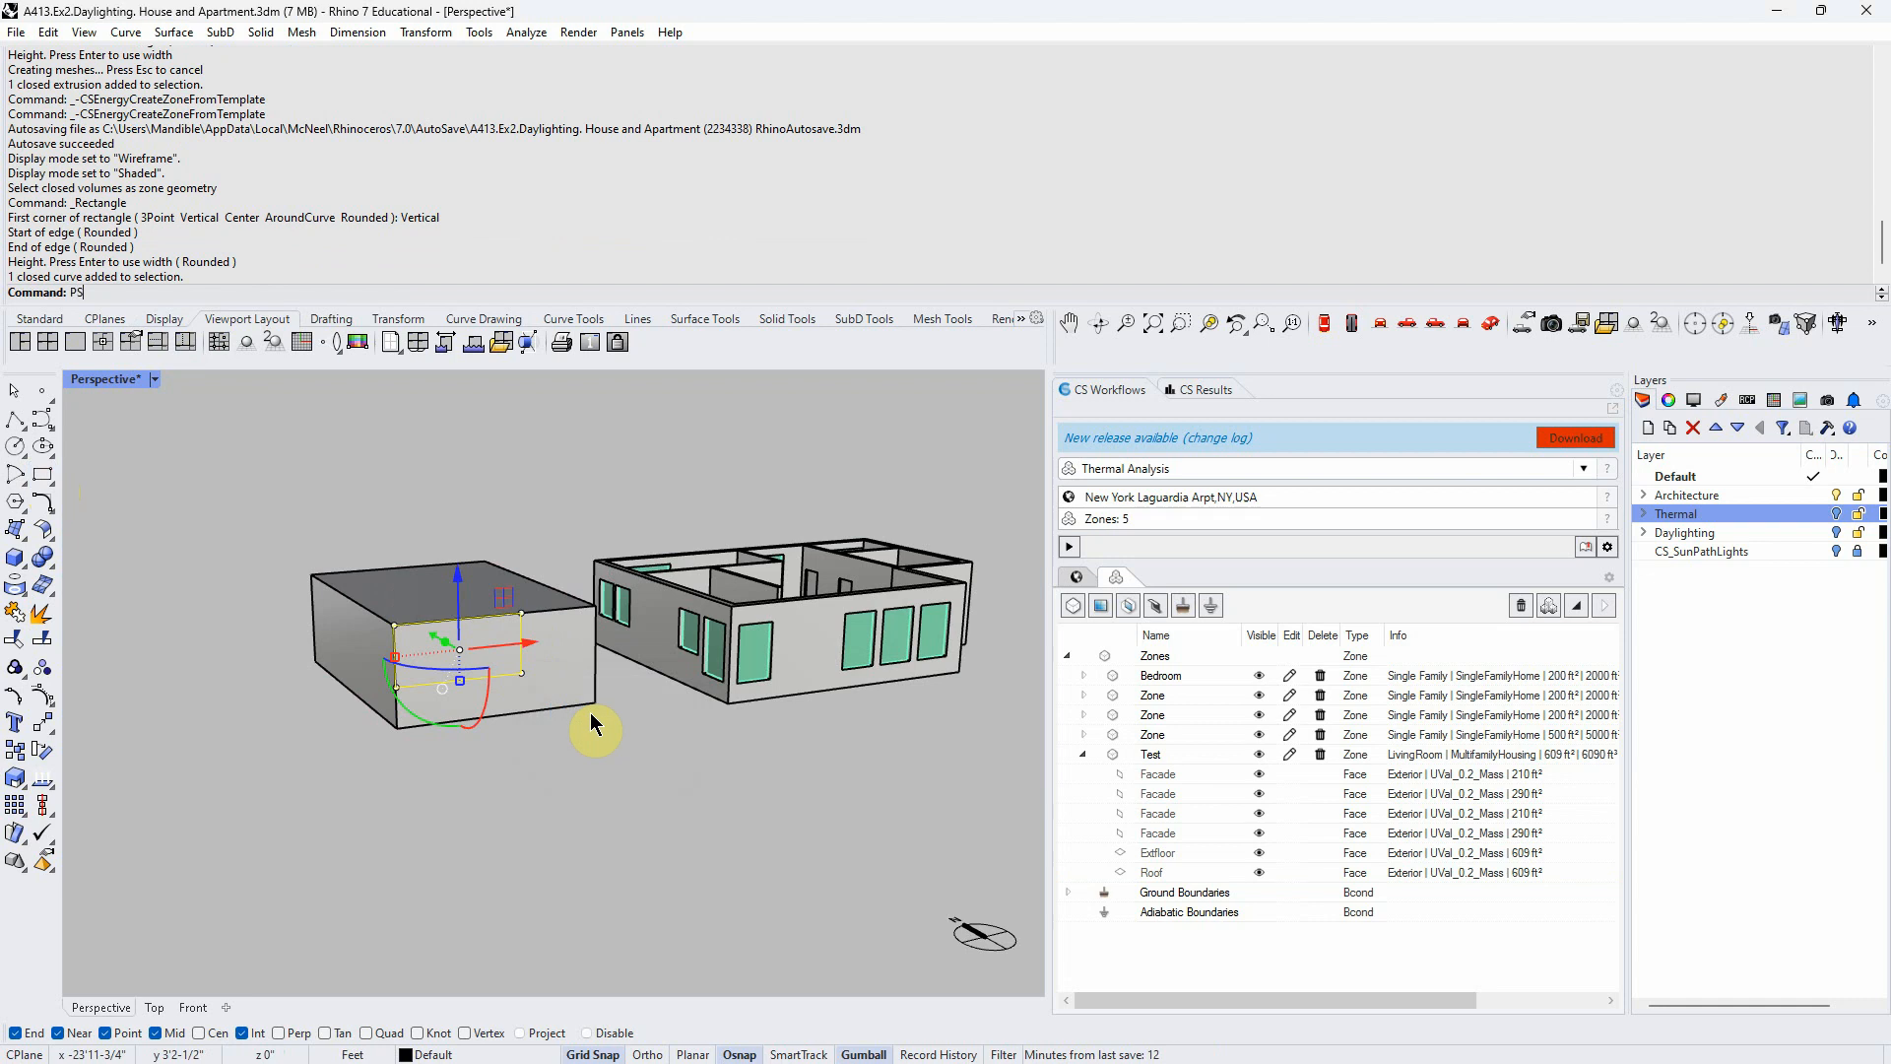
pyautogui.press('Return')
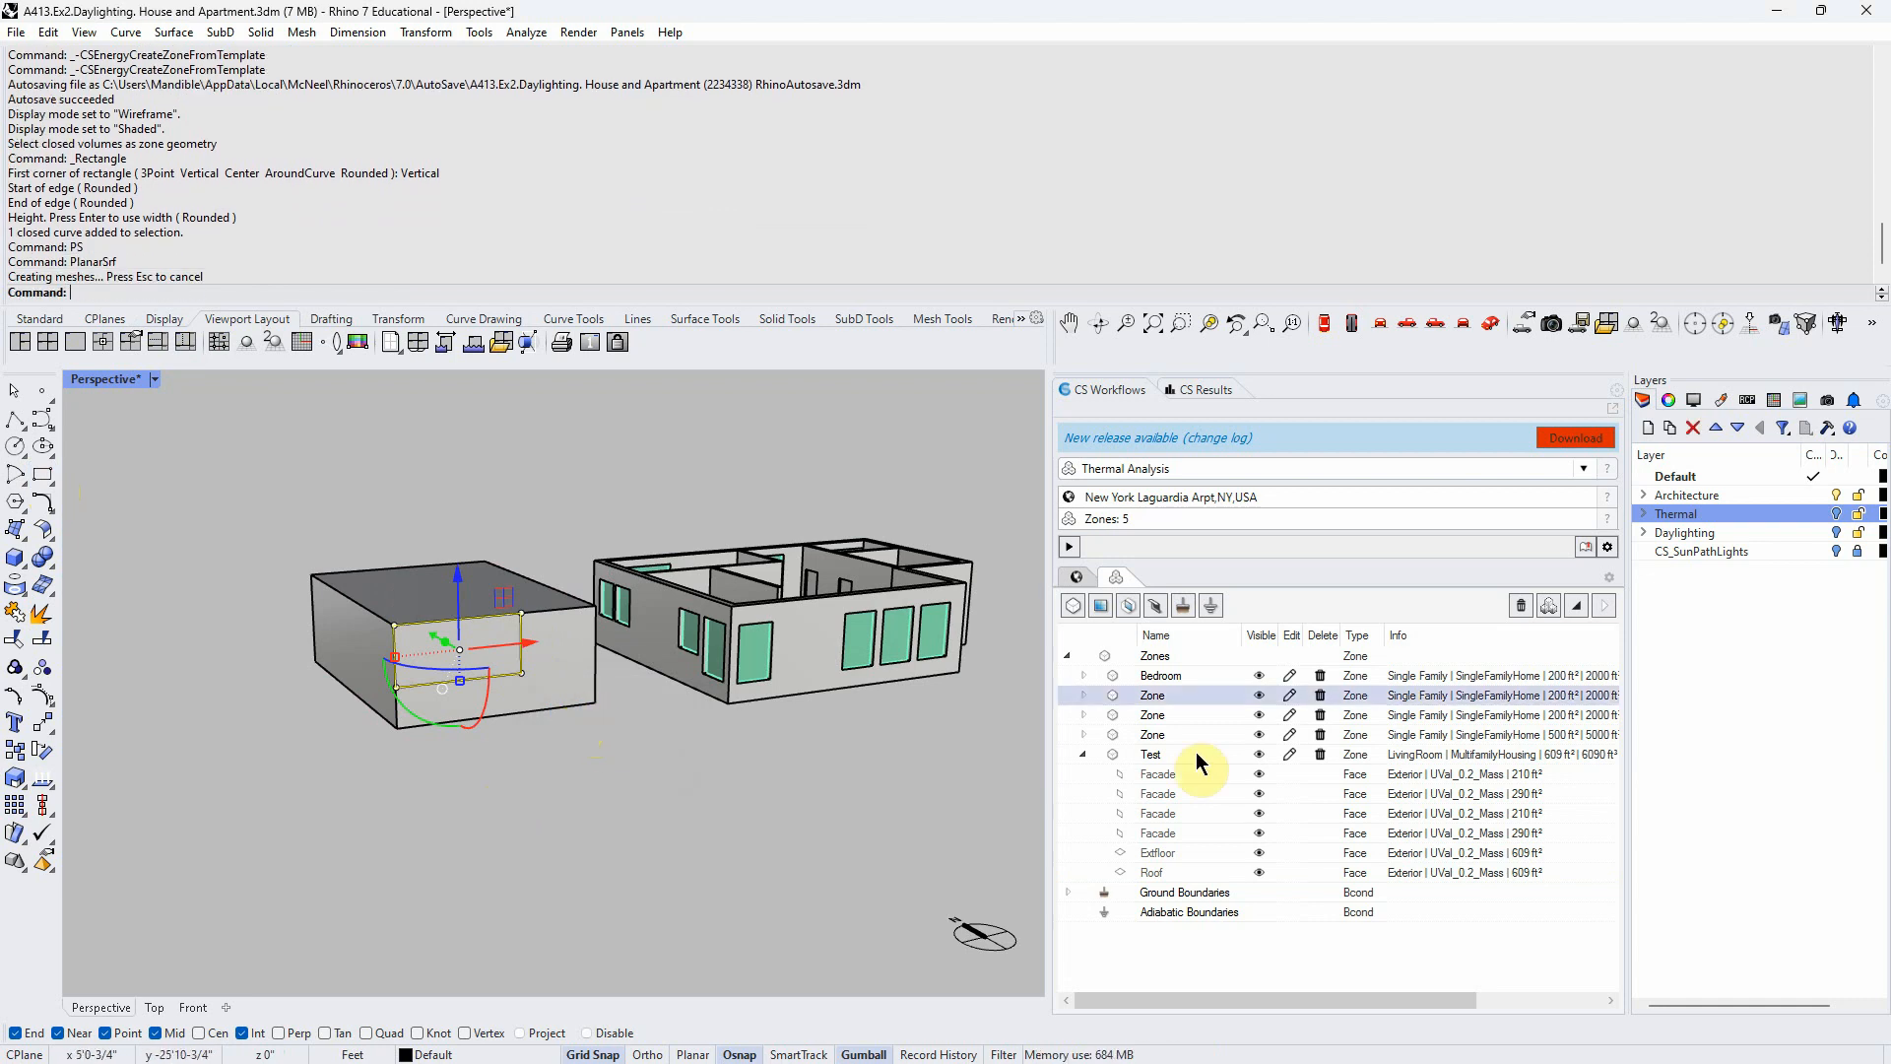
# Try to create a window from the rectangle's geometry, and set the perspective view's display mode to Wireframe
pyautogui.click(1103, 603)
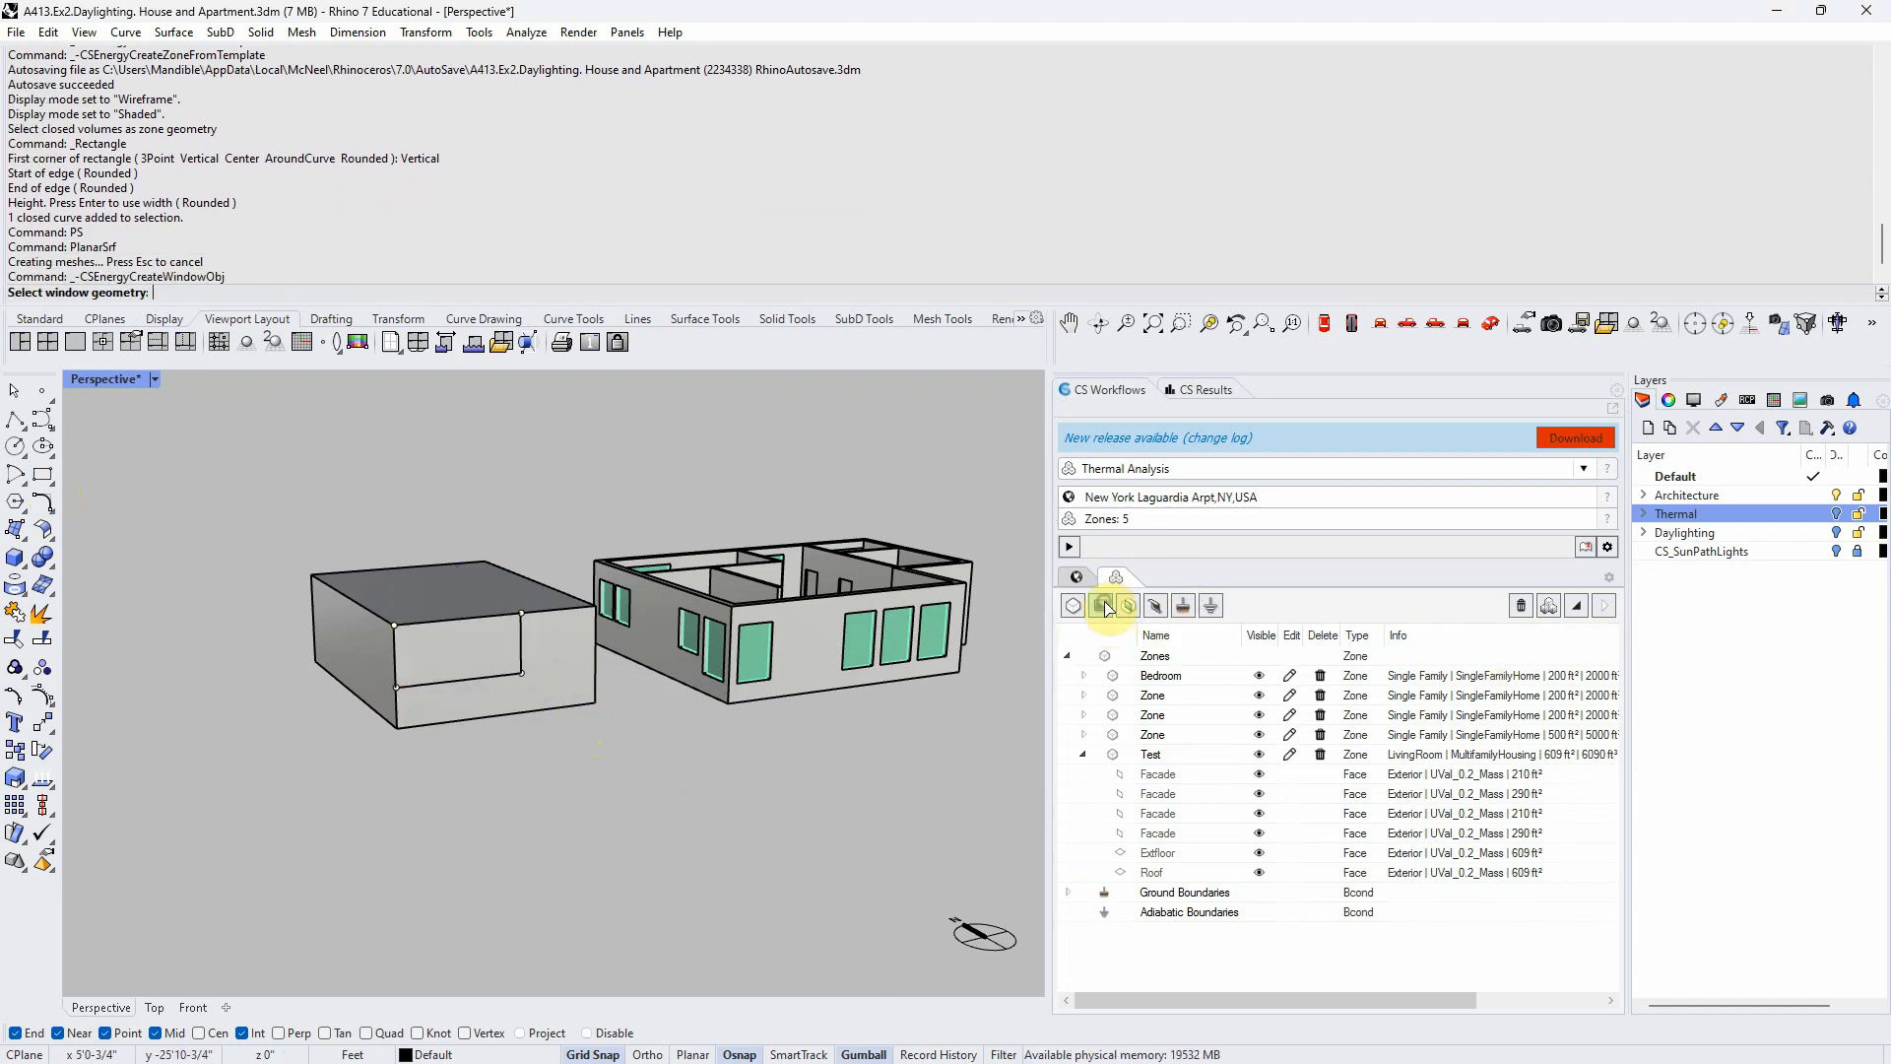
pyautogui.click(522, 670)
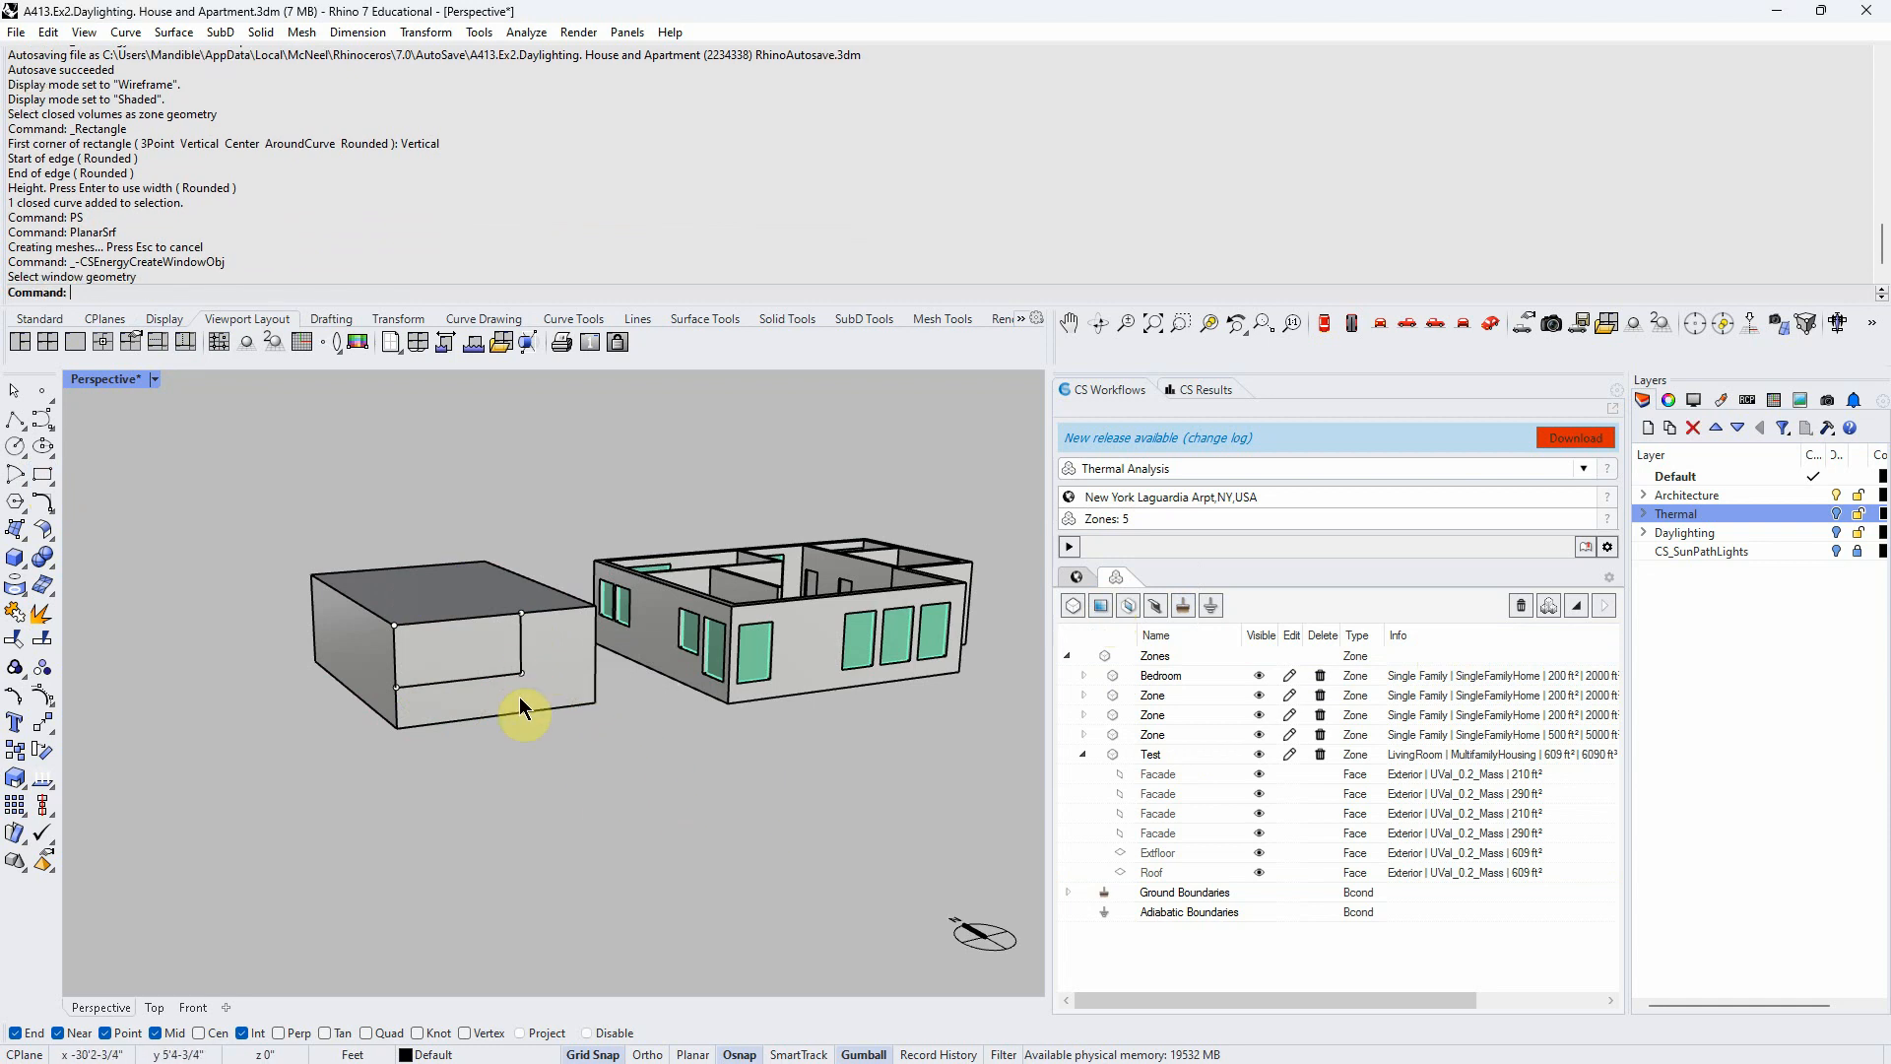
pyautogui.click(156, 384)
pyautogui.click(217, 313)
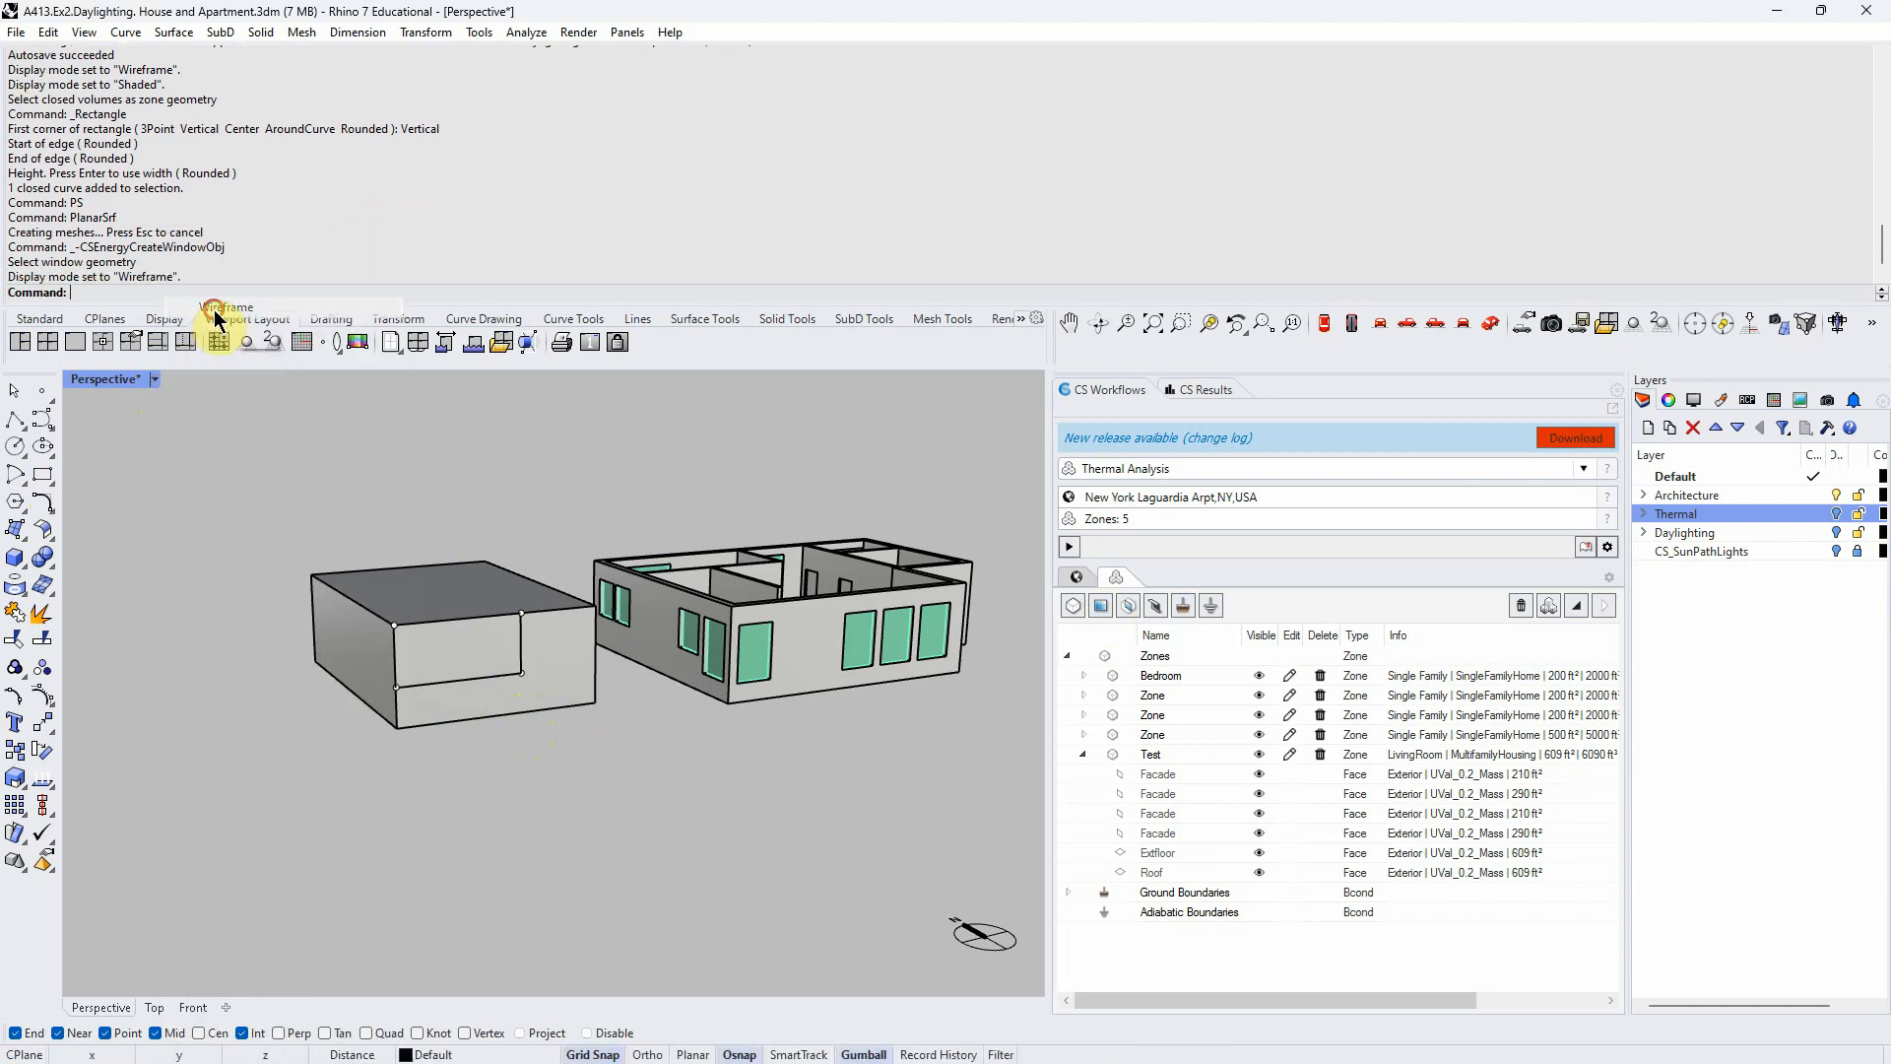
pyautogui.moveTo(536, 766); pyautogui.dragTo(553, 799, button='right')
# Create a thermal window from the planar surface on the box, using the defaultGlazing material
pyautogui.click(548, 716)
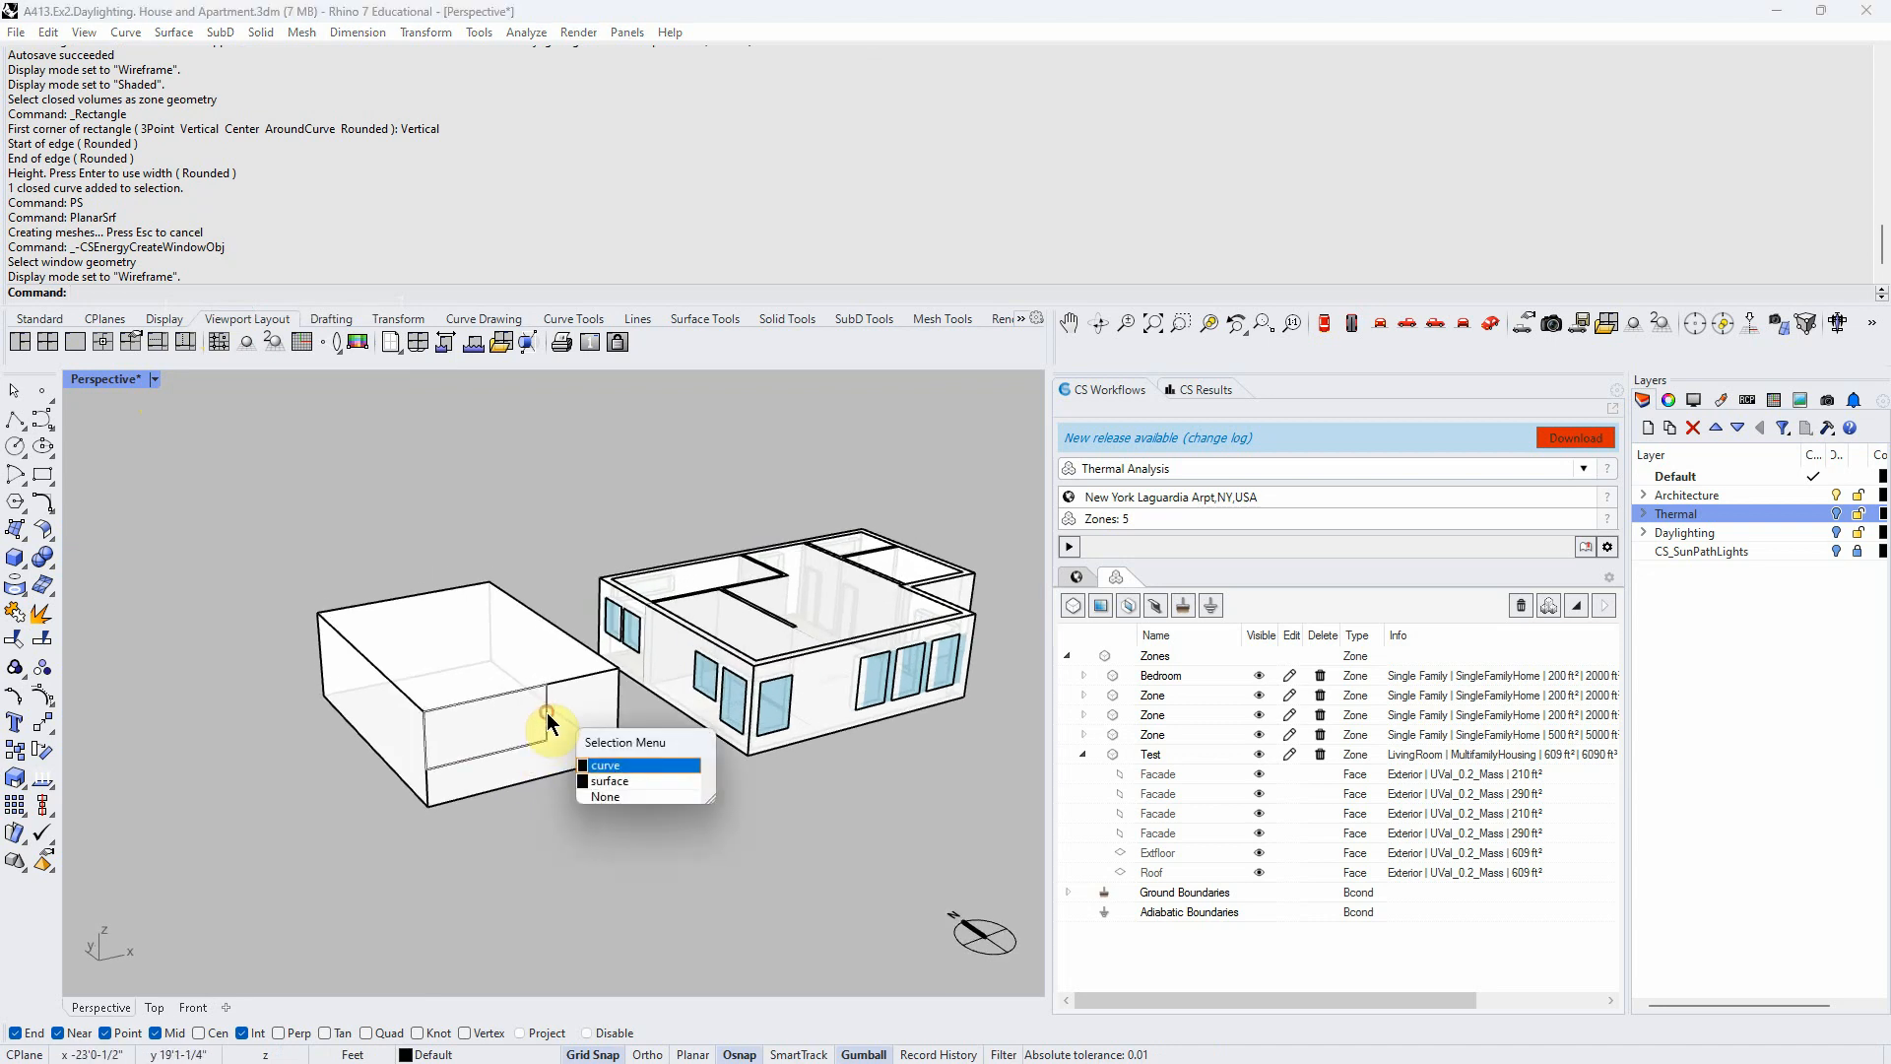
pyautogui.click(613, 784)
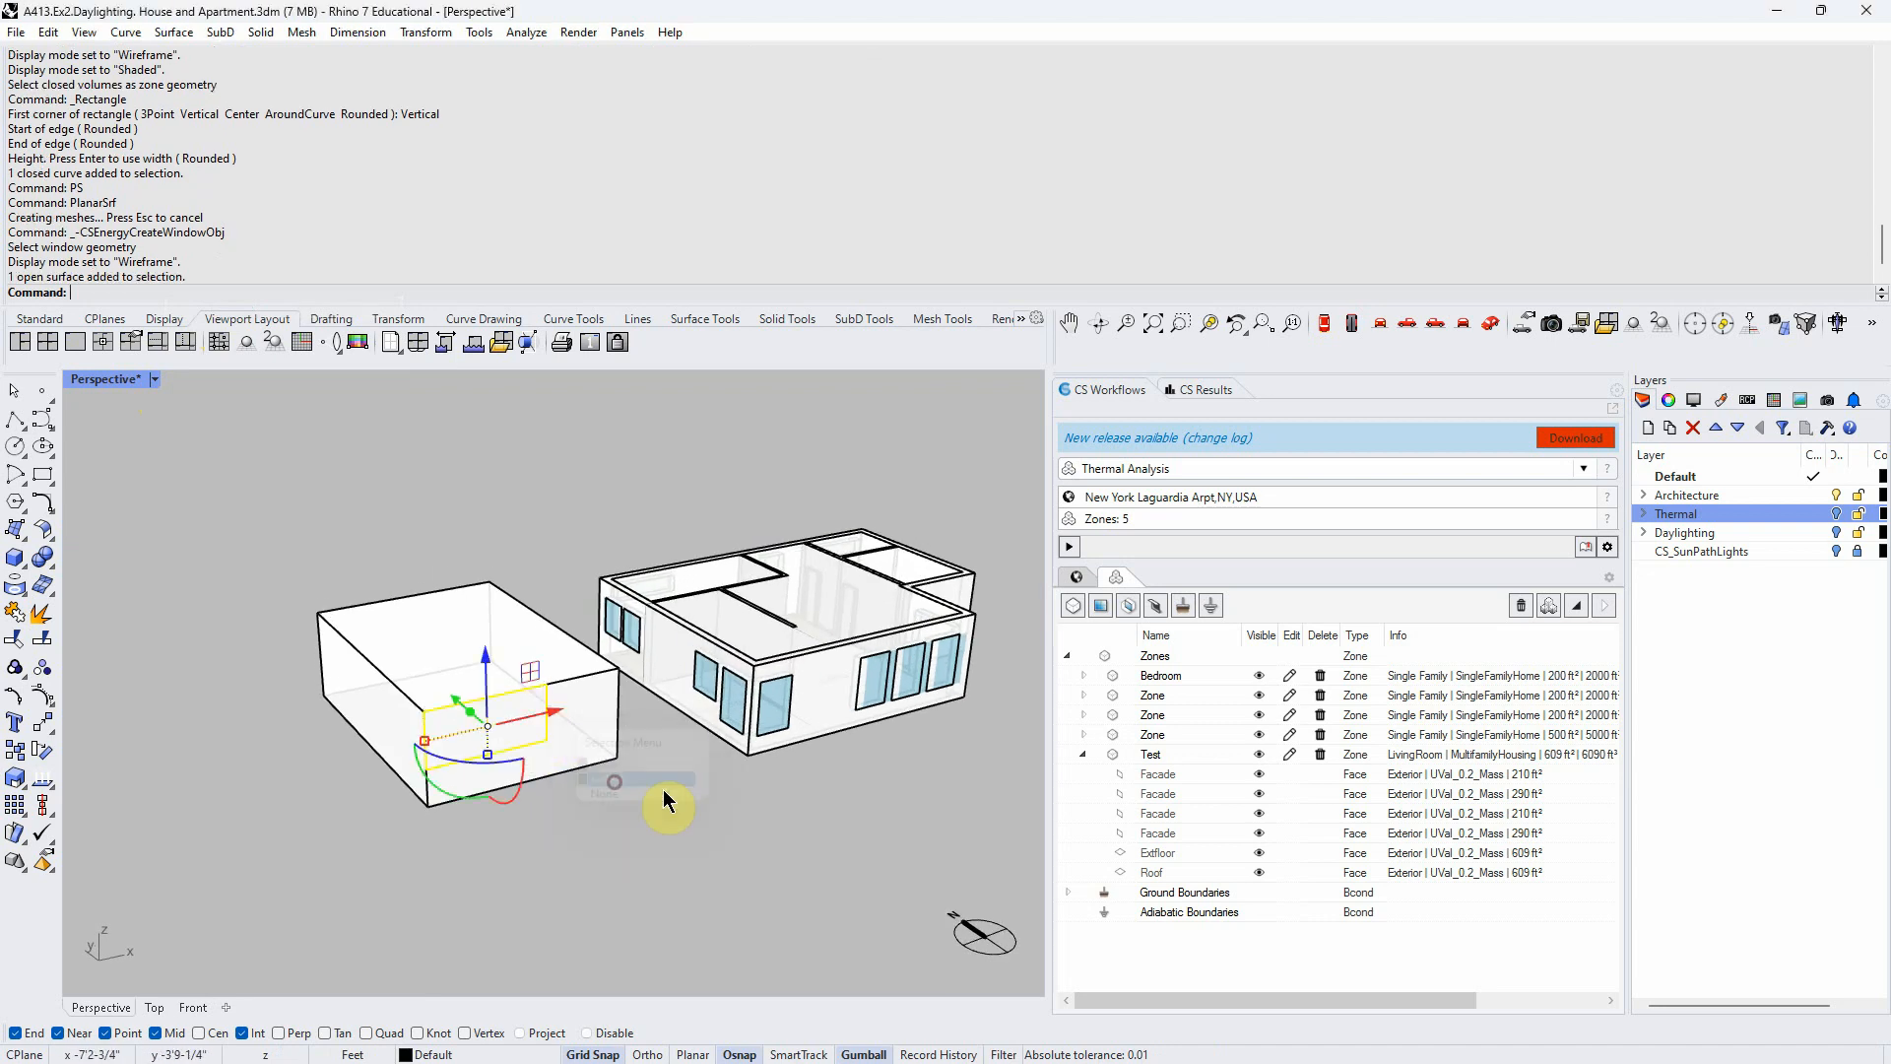
pyautogui.click(1105, 606)
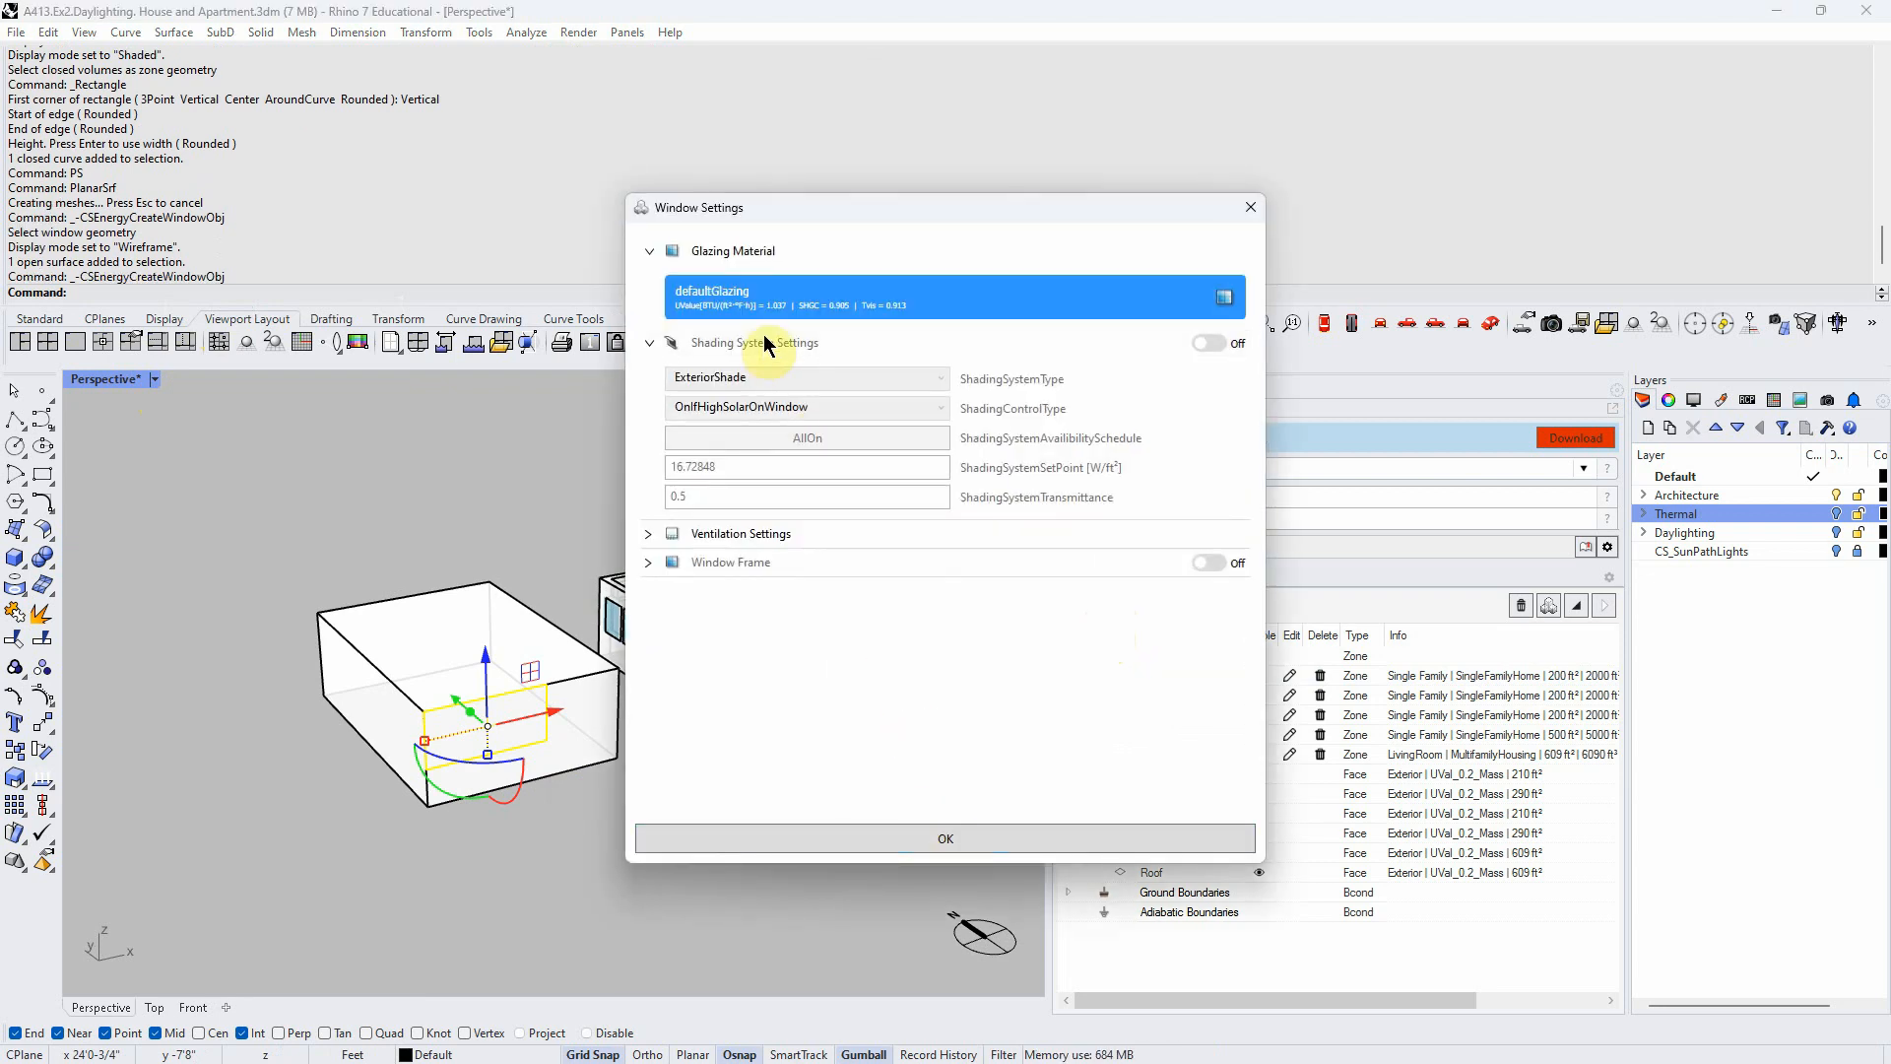
pyautogui.click(806, 298)
pyautogui.click(1030, 842)
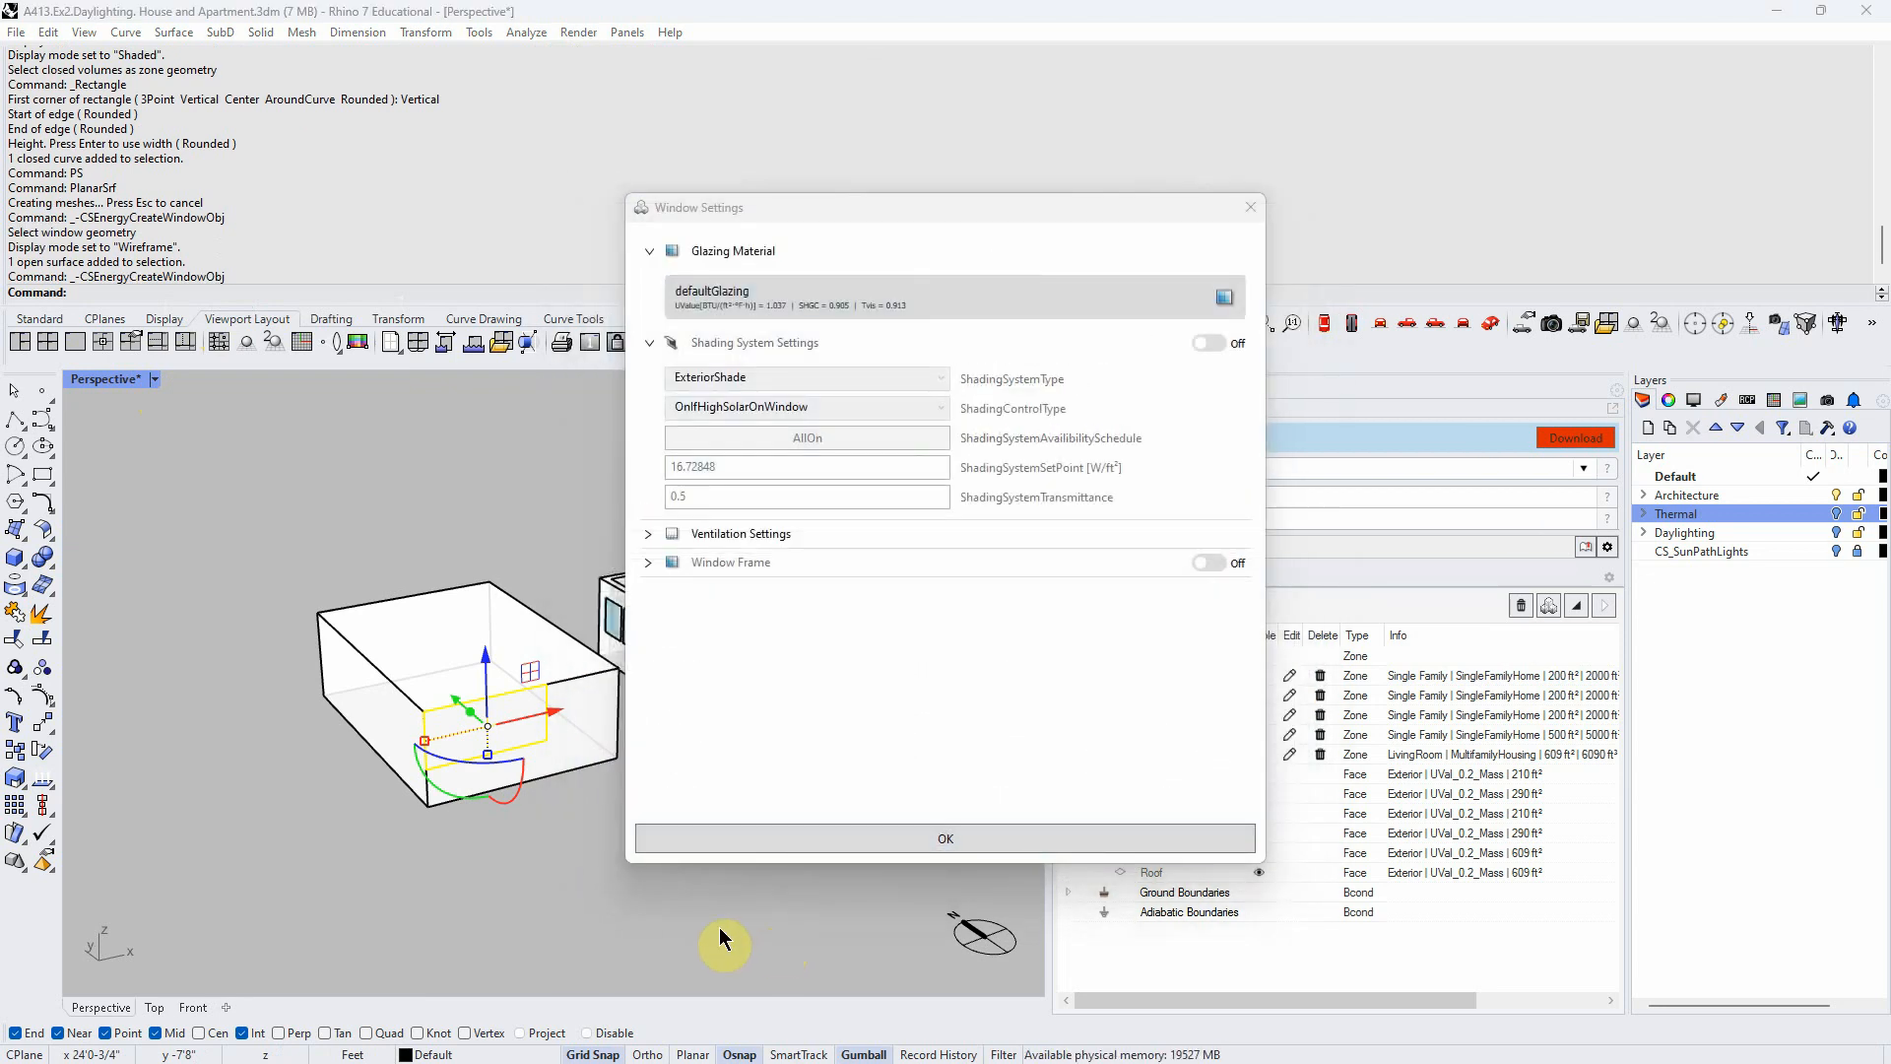
pyautogui.click(866, 842)
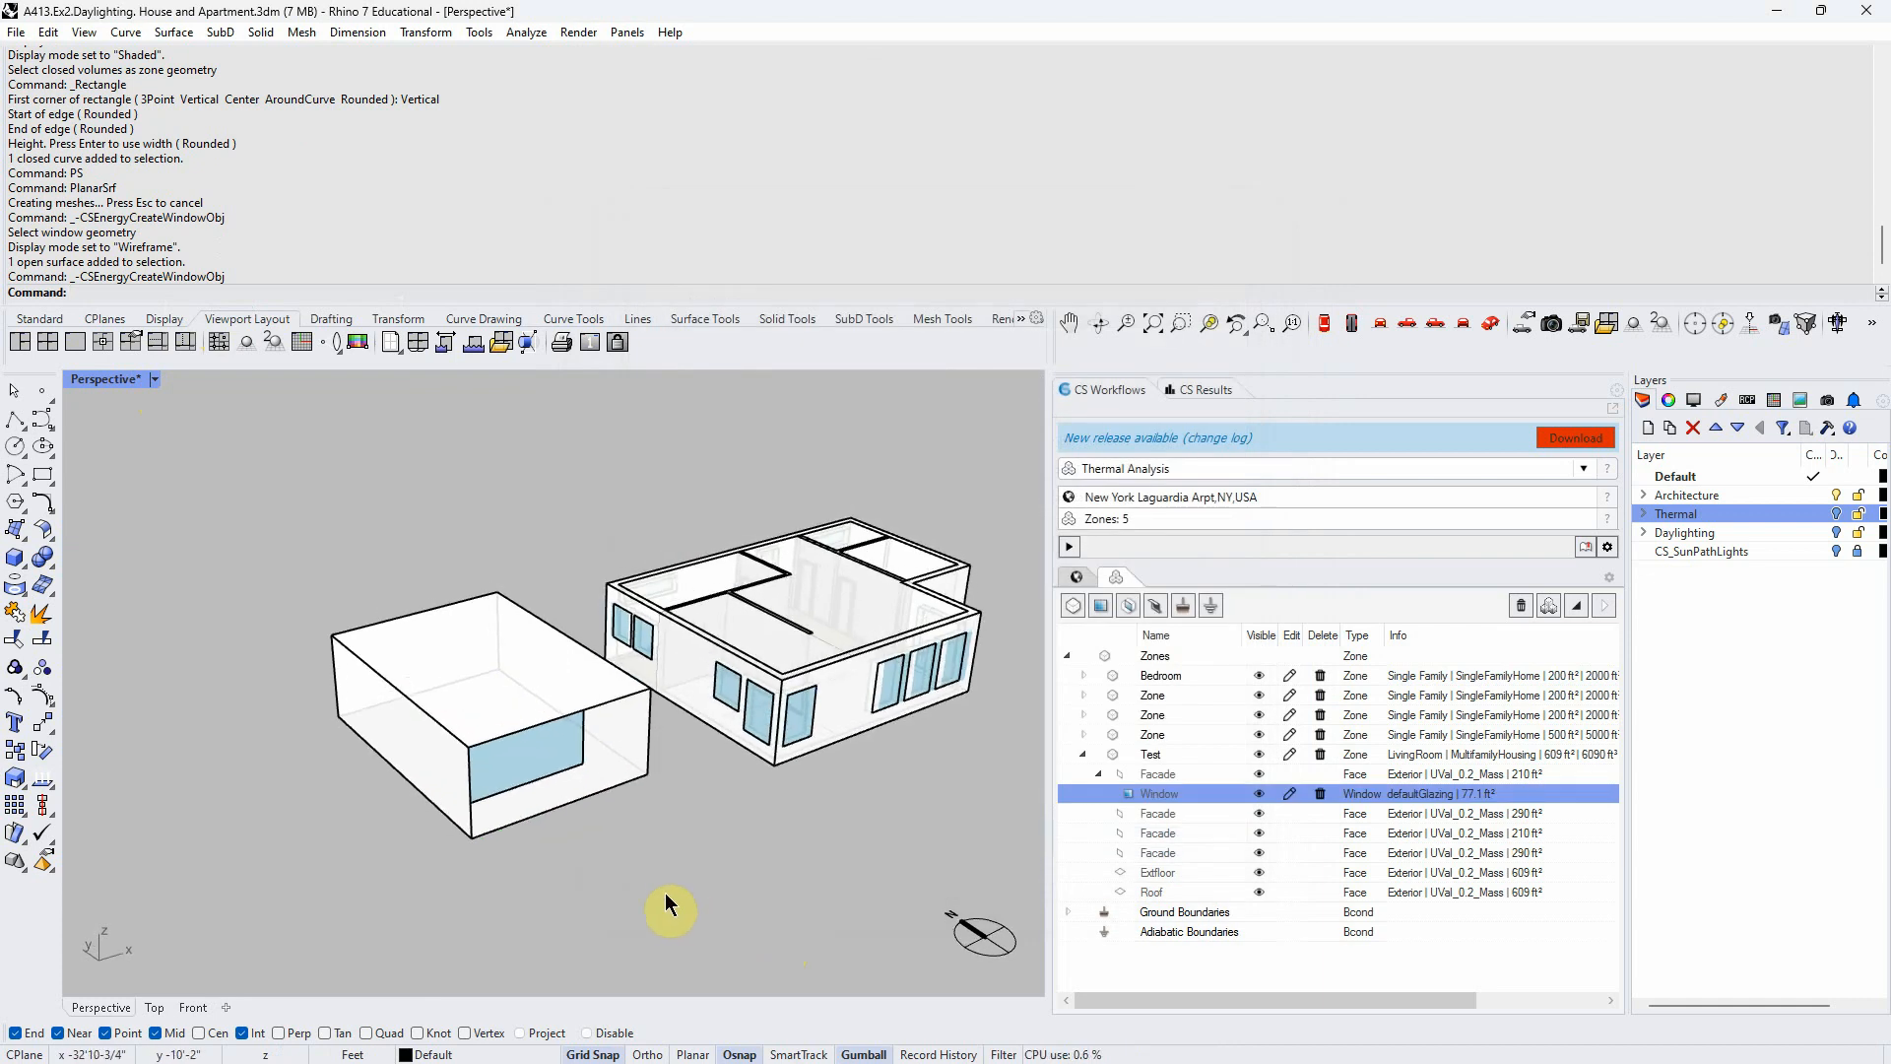
# Inspect the new window on the box and highlight it and its parent facade from the Test zone's list
pyautogui.scroll(2, 668, 892)
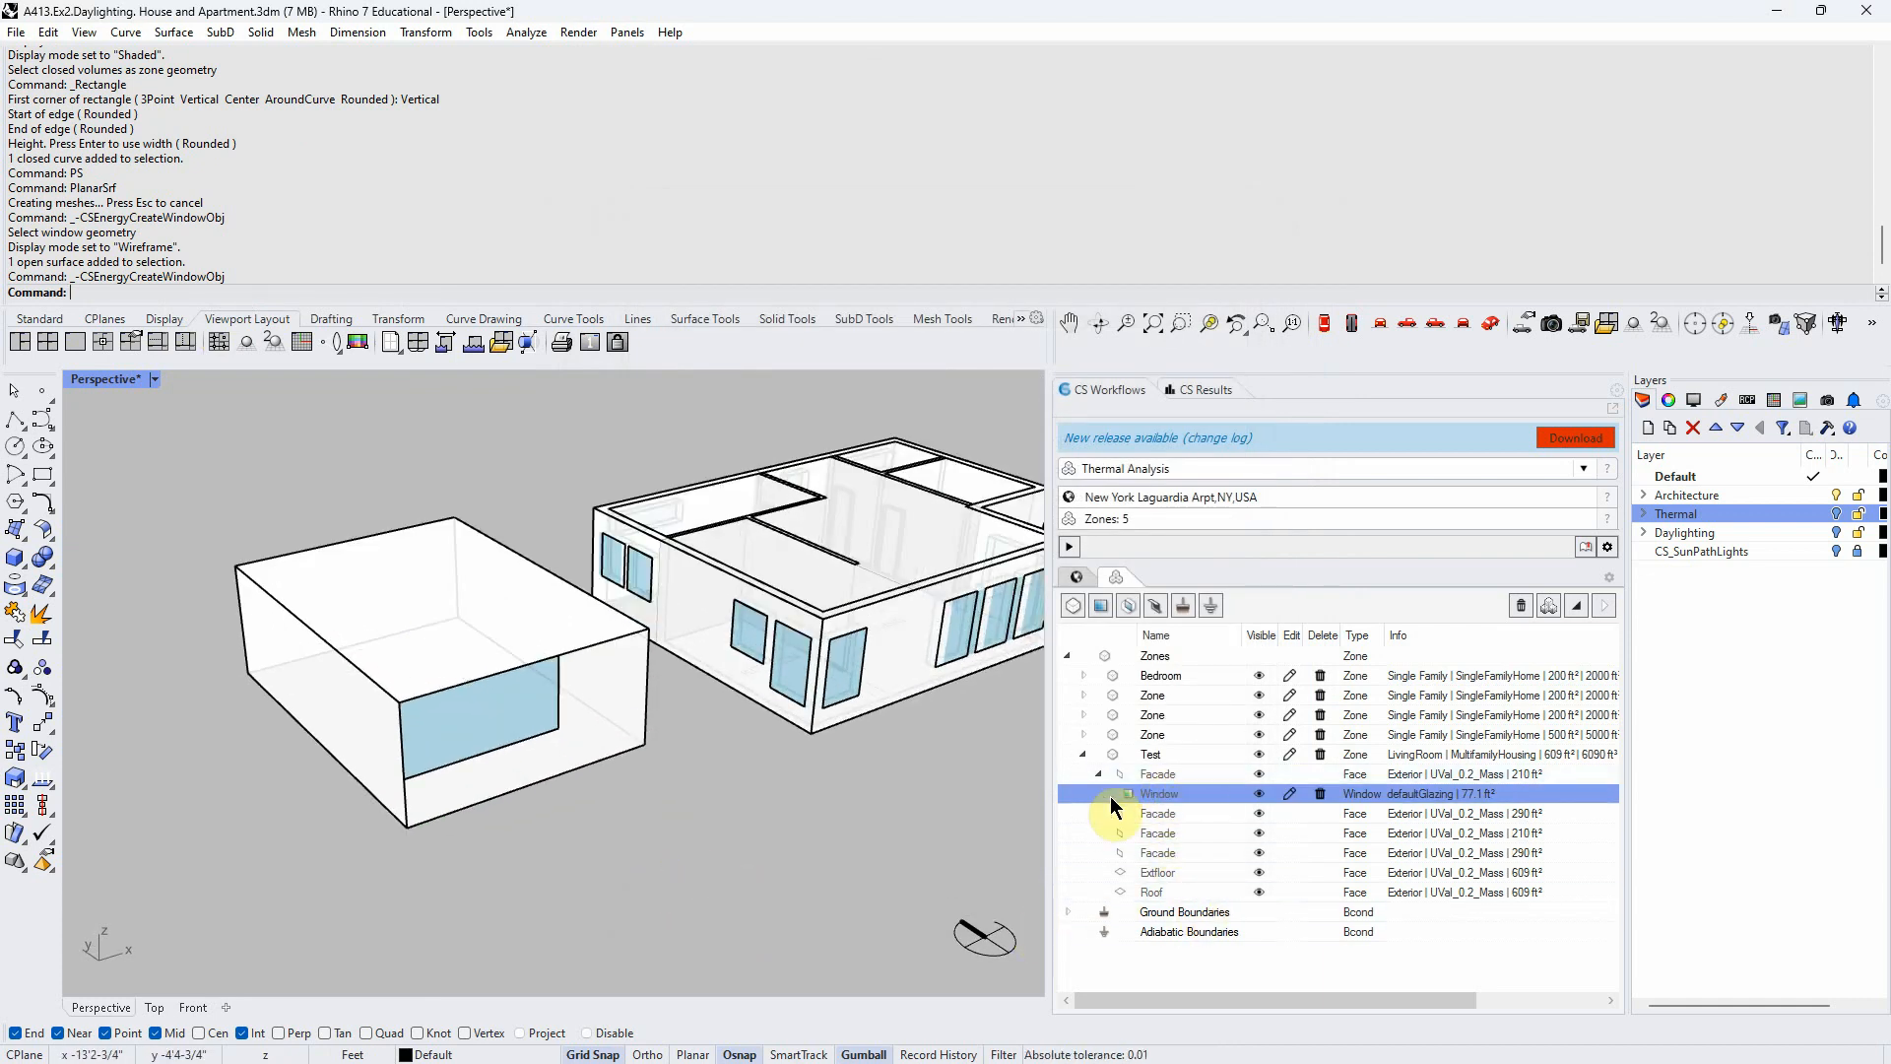
pyautogui.moveTo(620, 866); pyautogui.dragTo(469, 748, button='right')
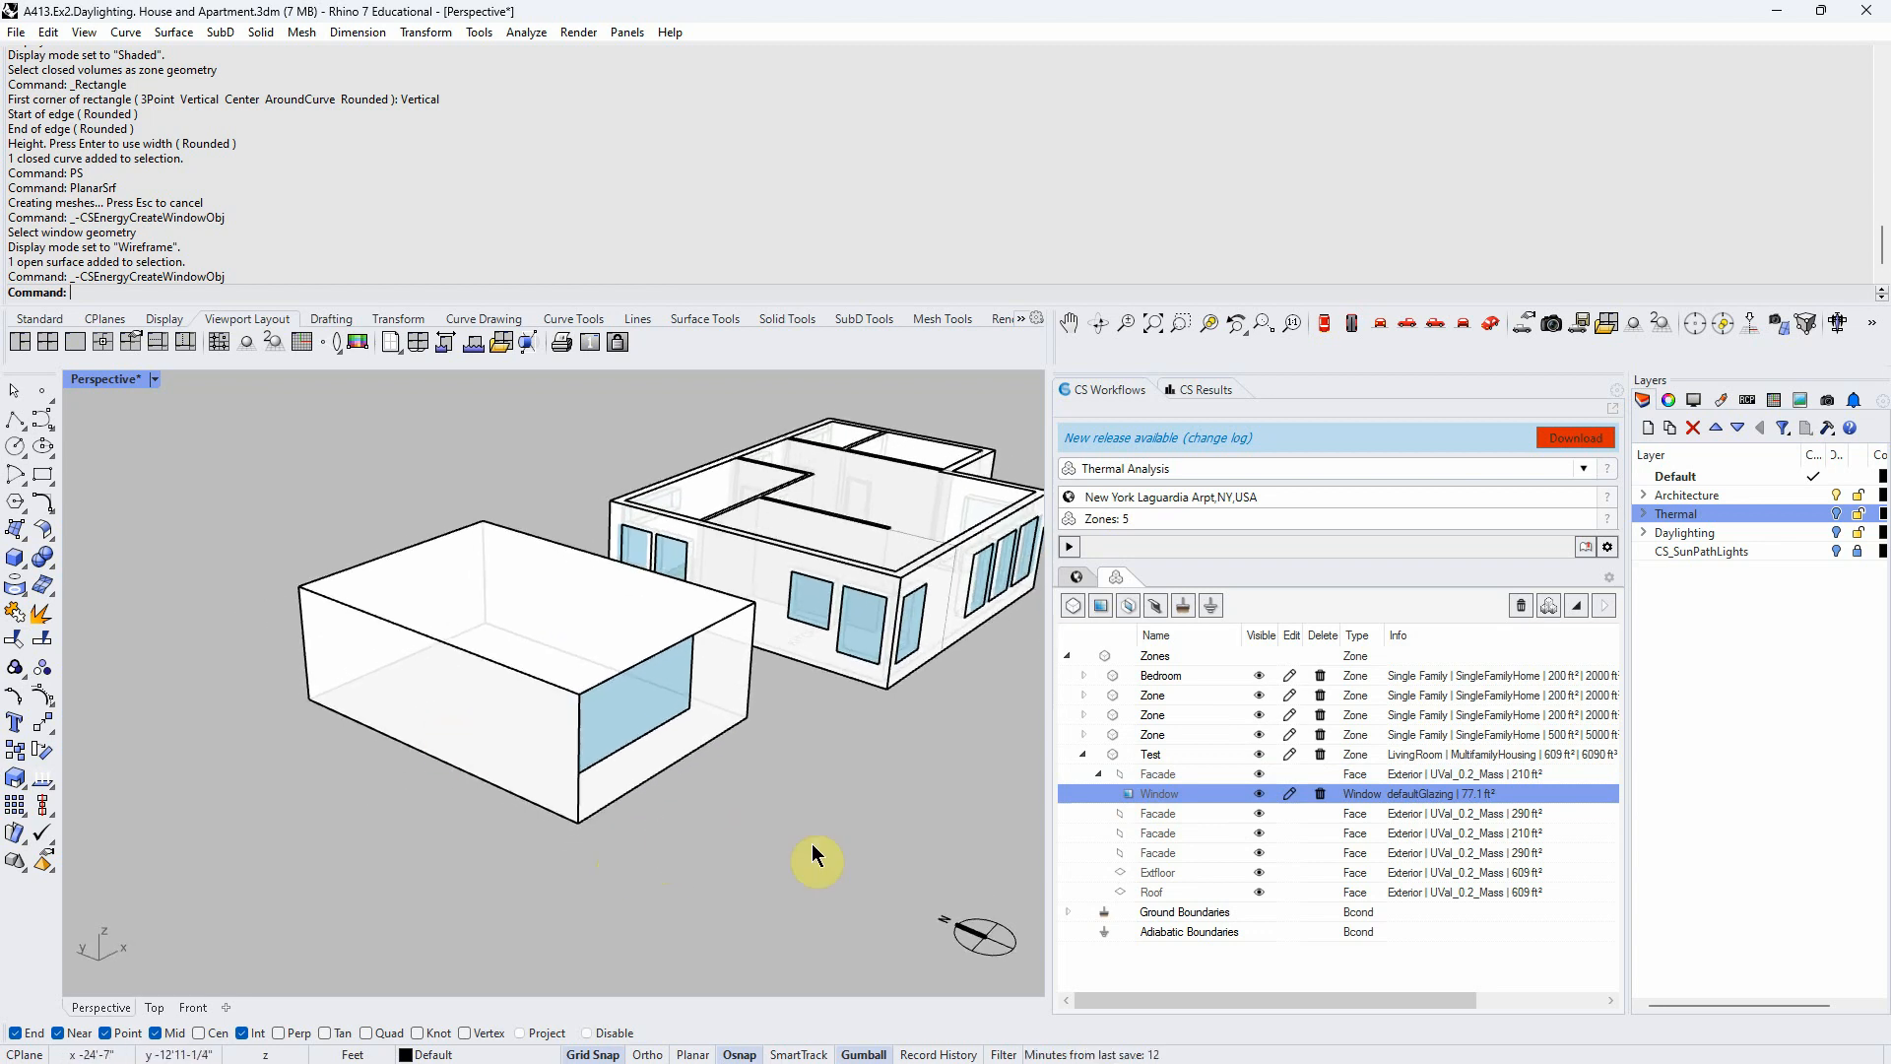
pyautogui.moveTo(793, 881); pyautogui.dragTo(746, 891, button='right')
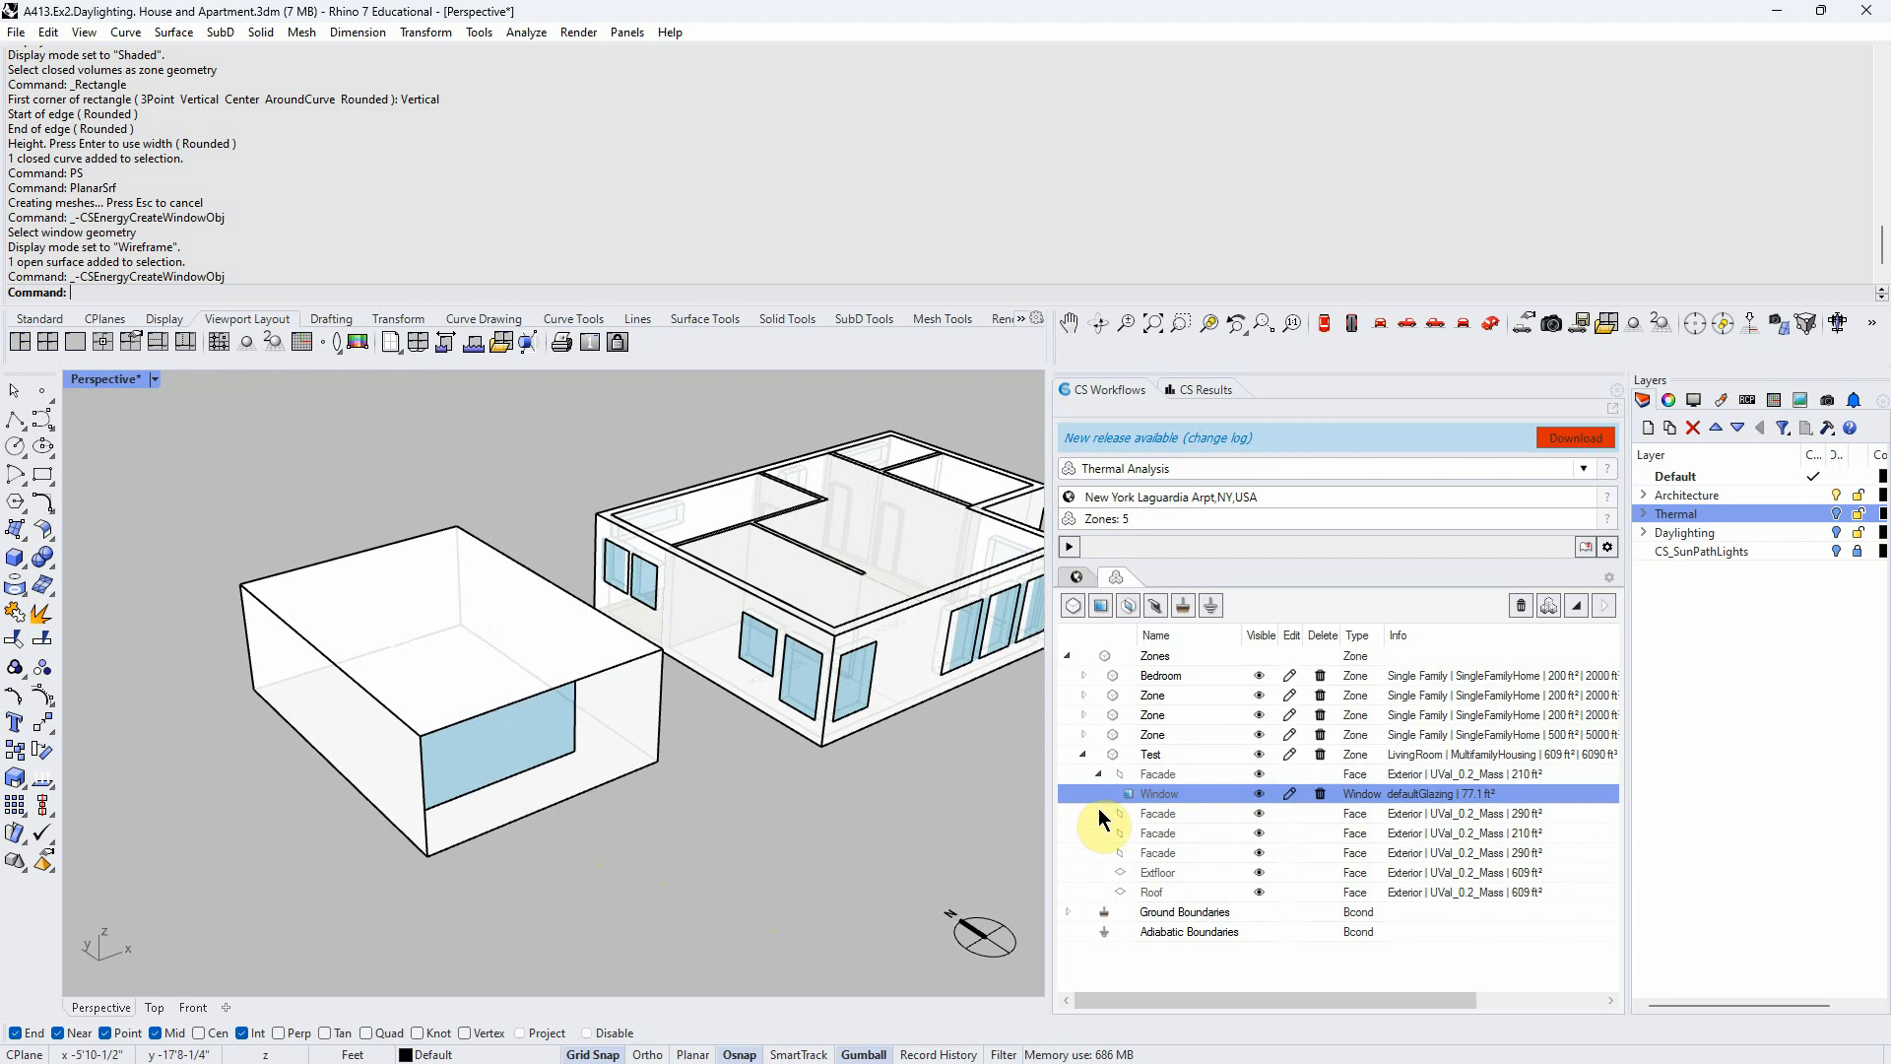
pyautogui.doubleClick(1152, 773)
pyautogui.click(1156, 794)
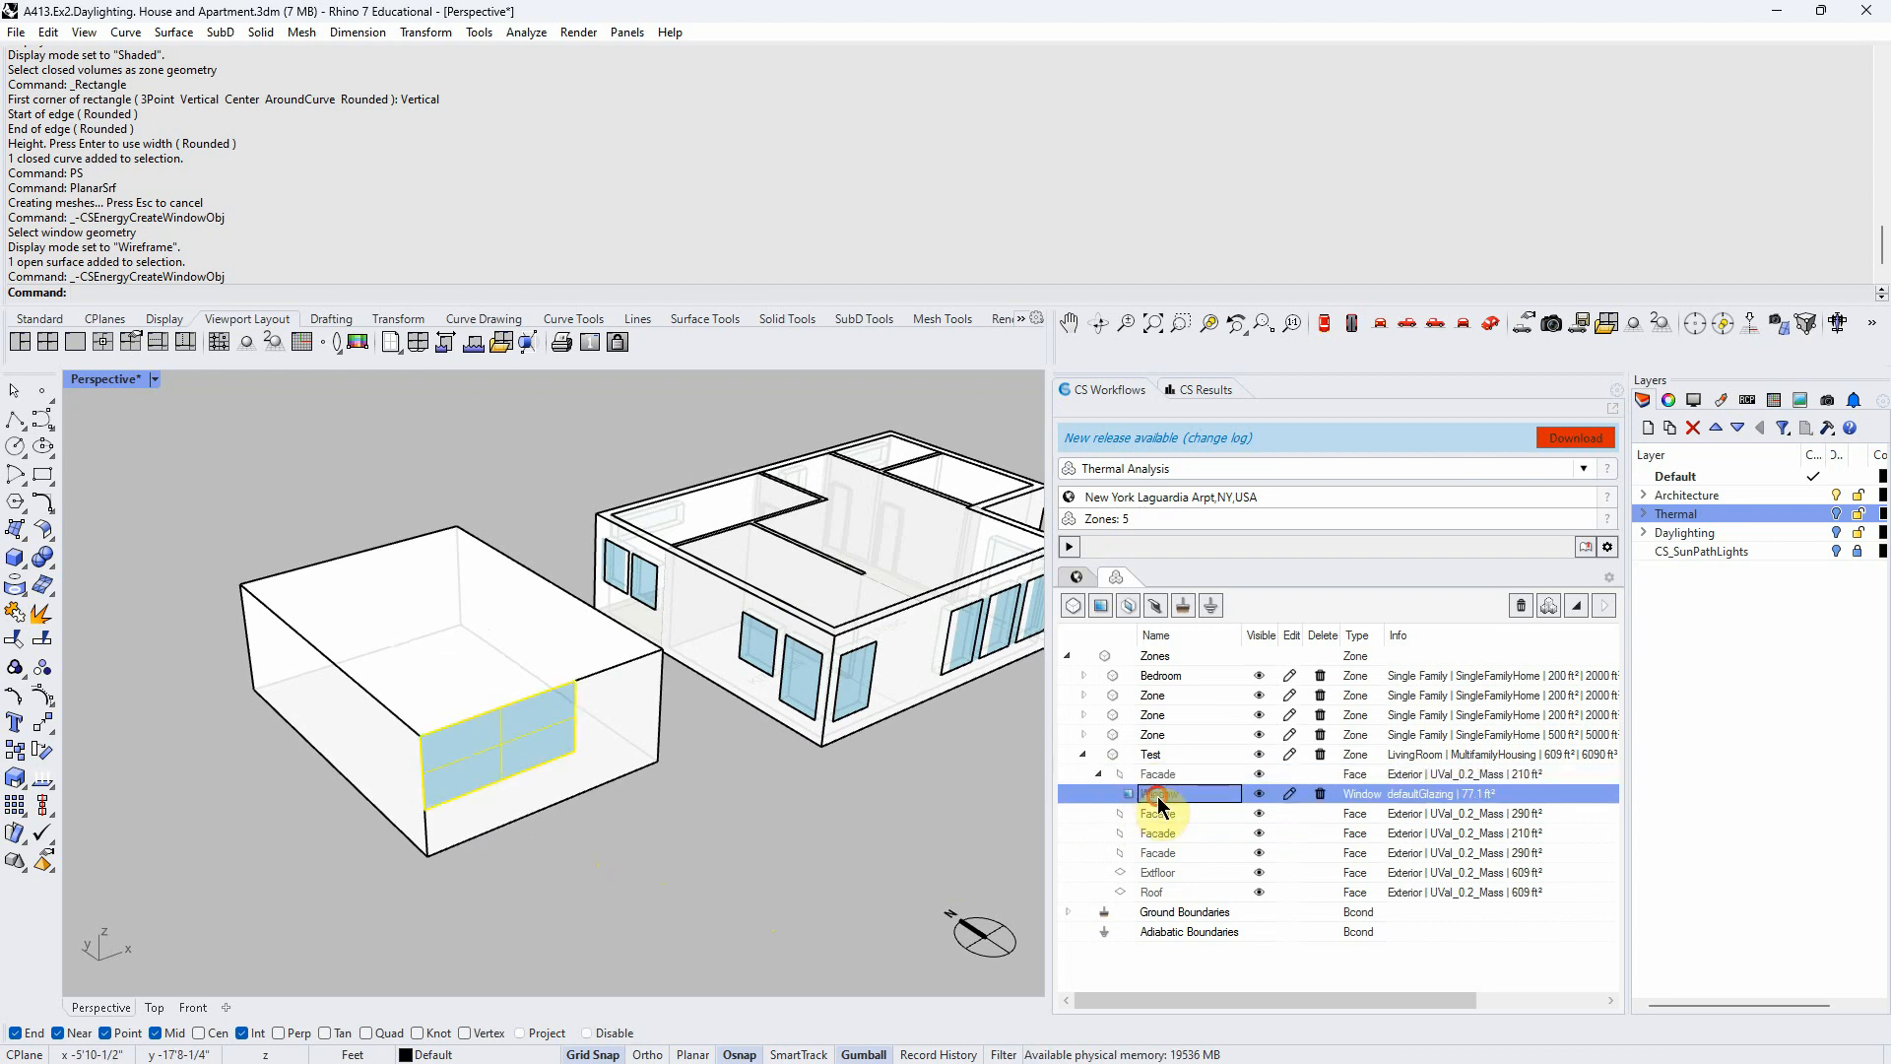
# Turn on the Thermal and Daylighting layers so they show together with the architectural model
pyautogui.scroll(-3, 475, 882)
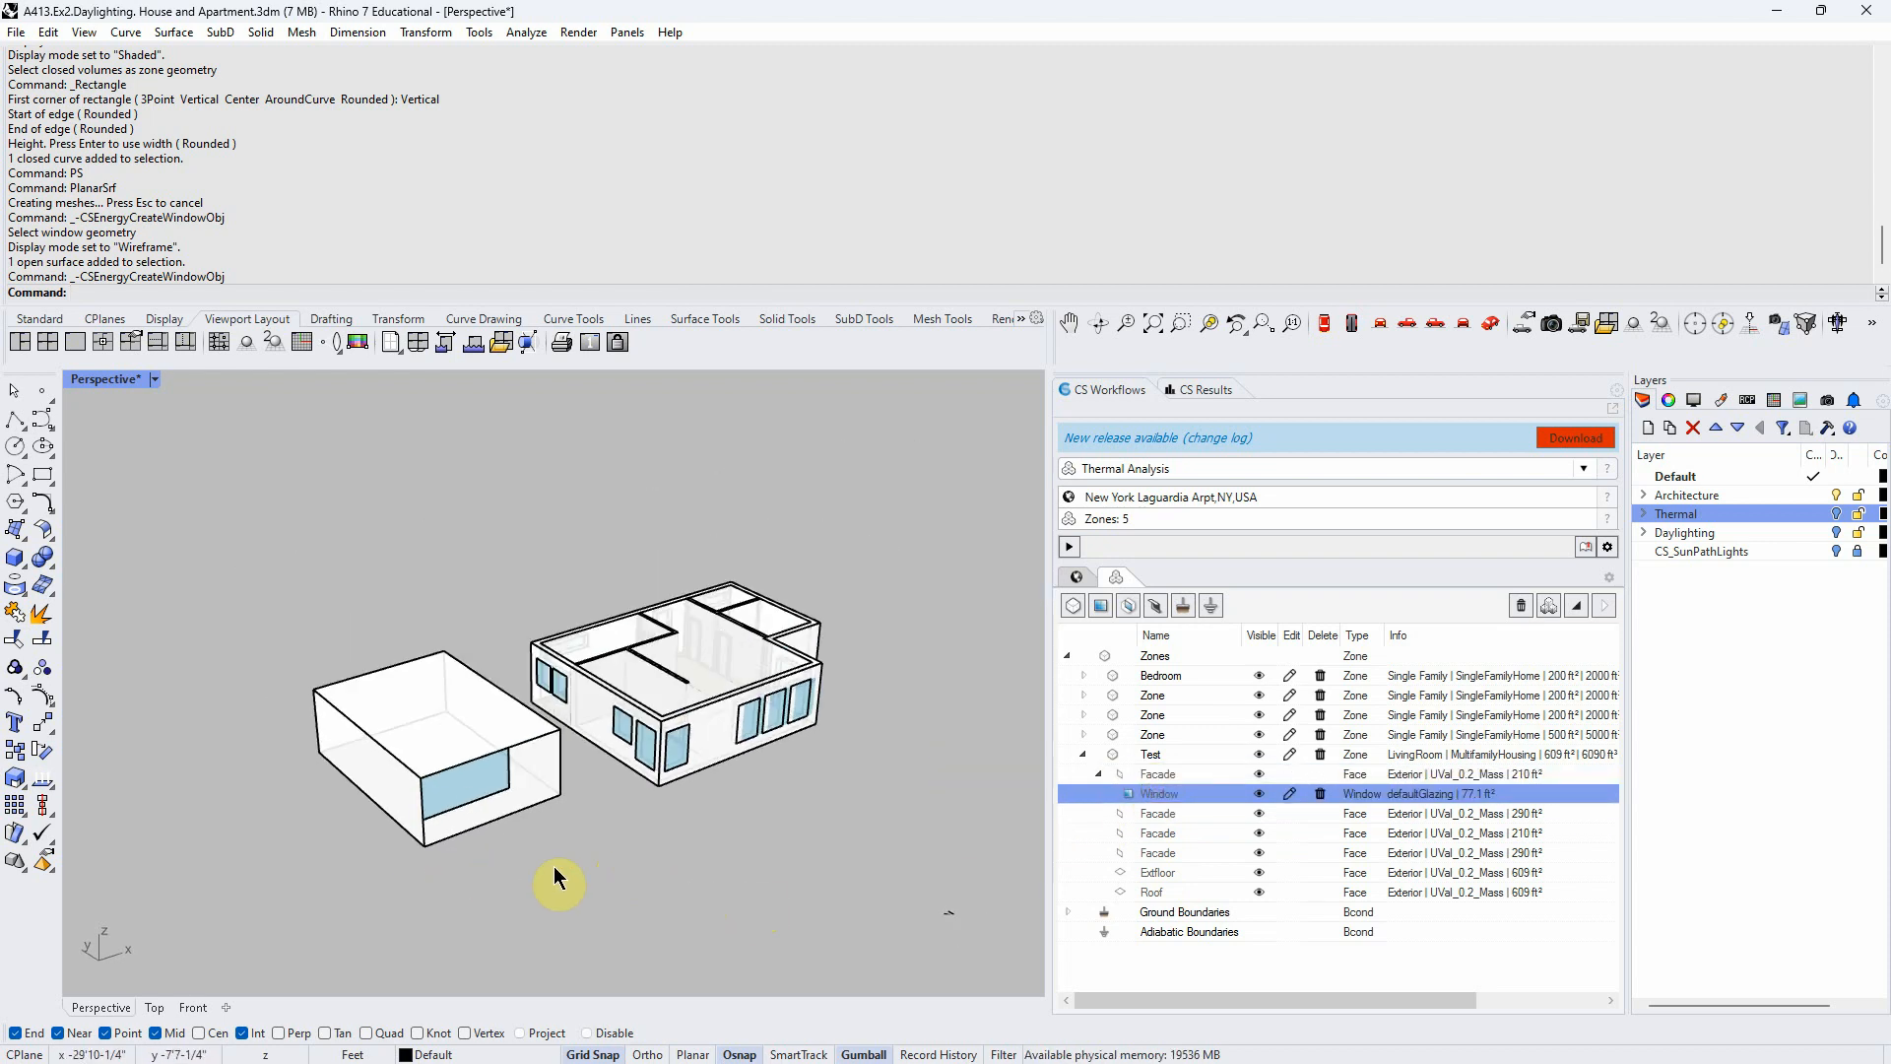
pyautogui.moveTo(711, 831); pyautogui.dragTo(723, 853, button='right')
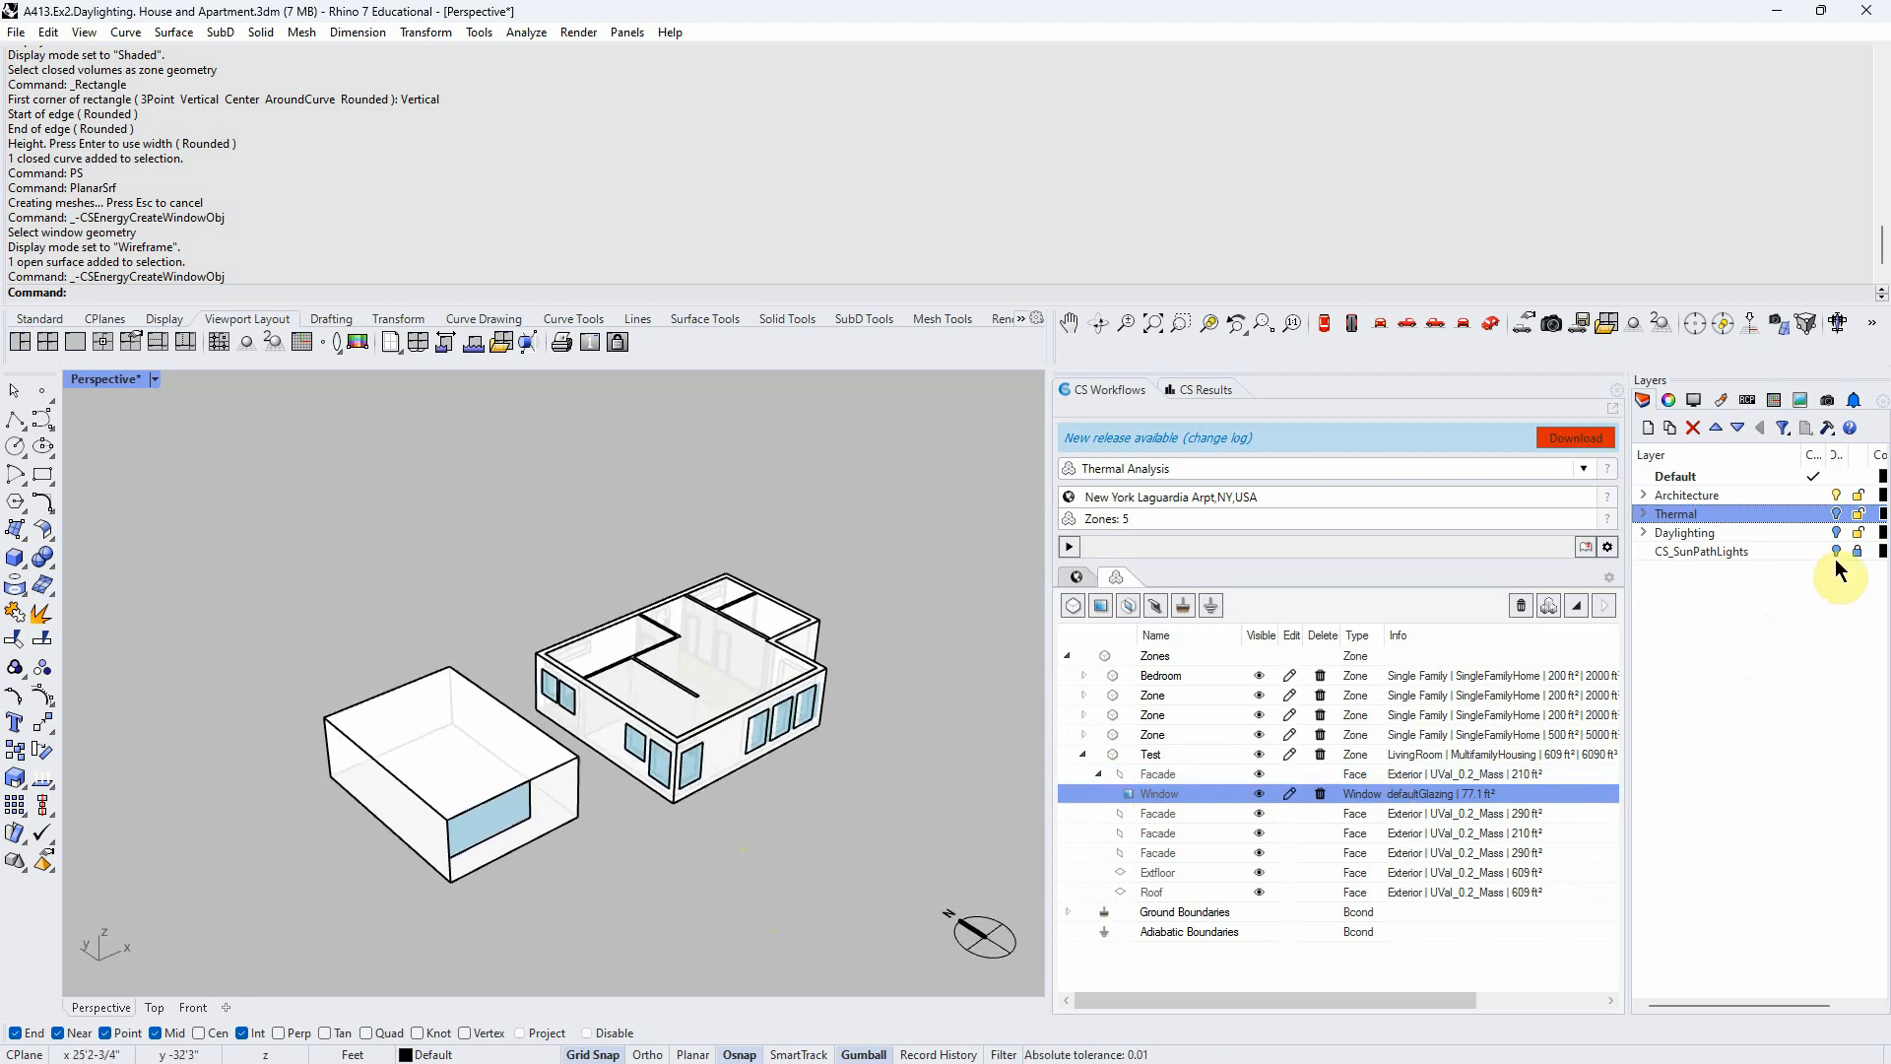
pyautogui.click(1836, 513)
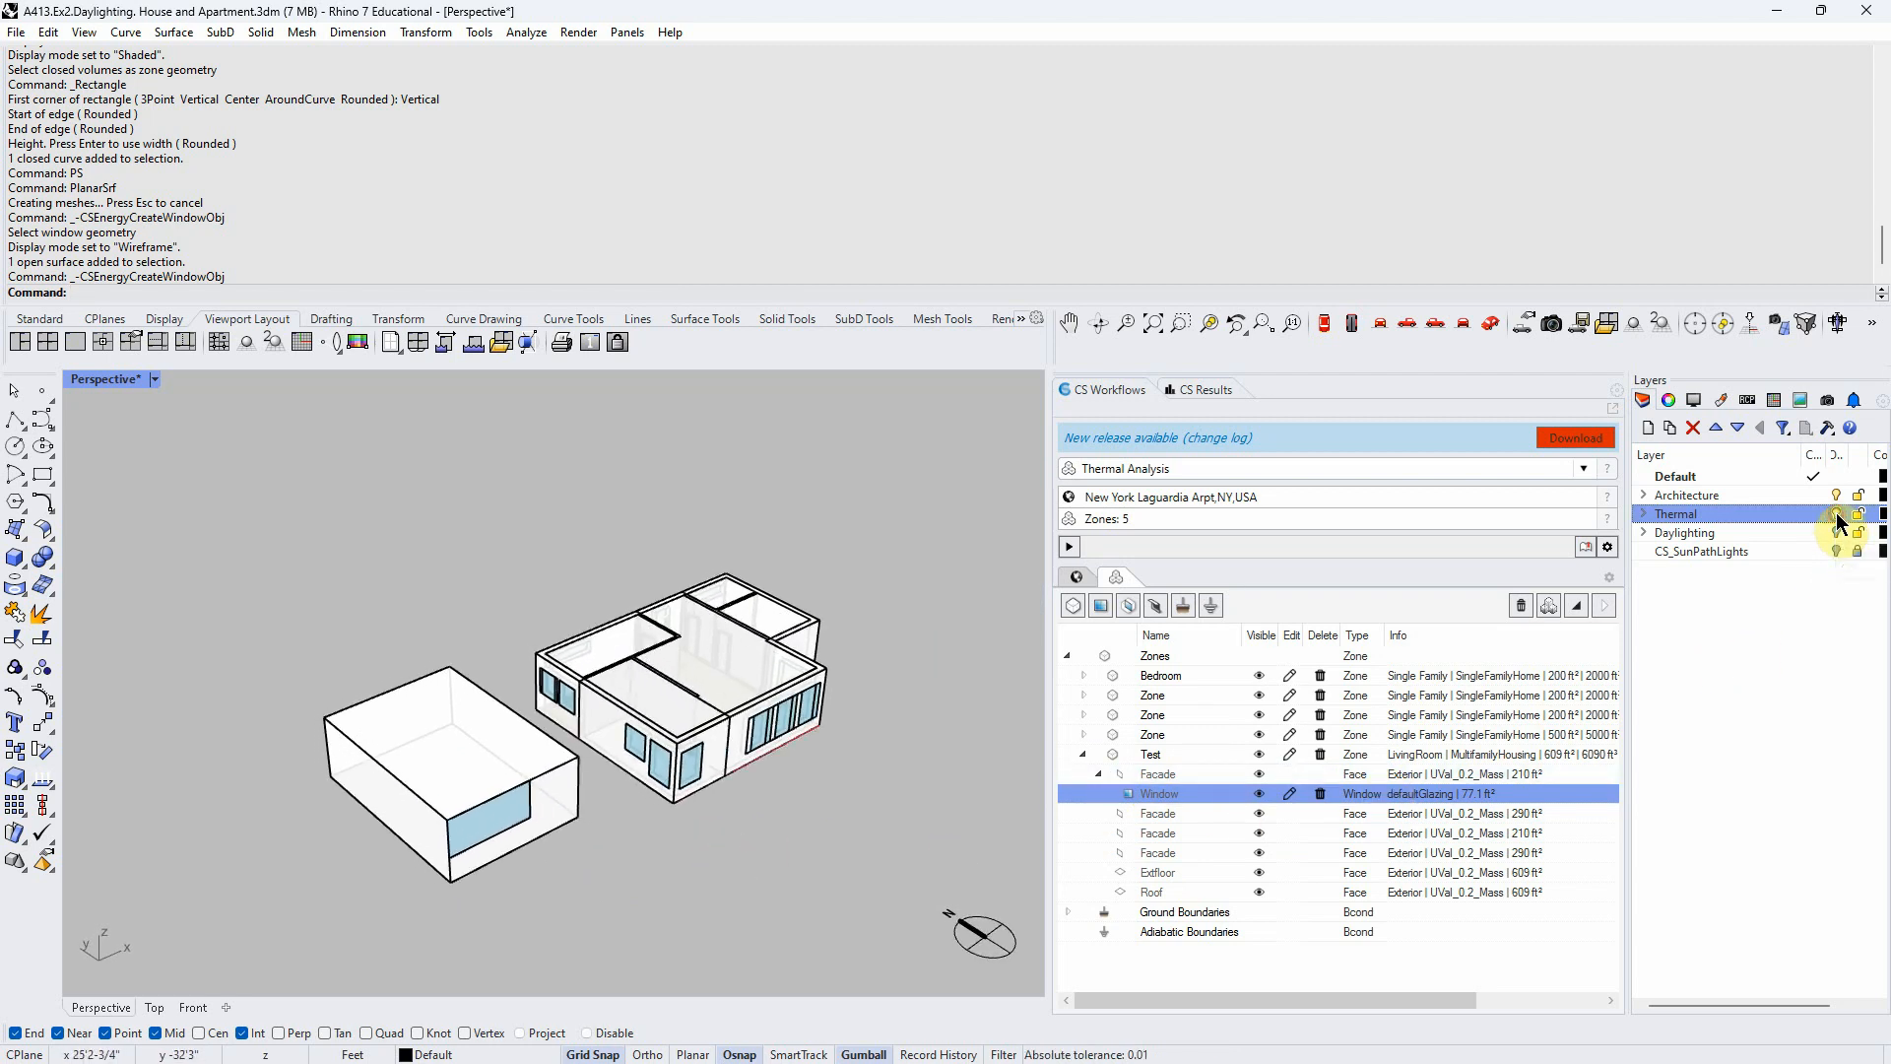
pyautogui.click(1838, 530)
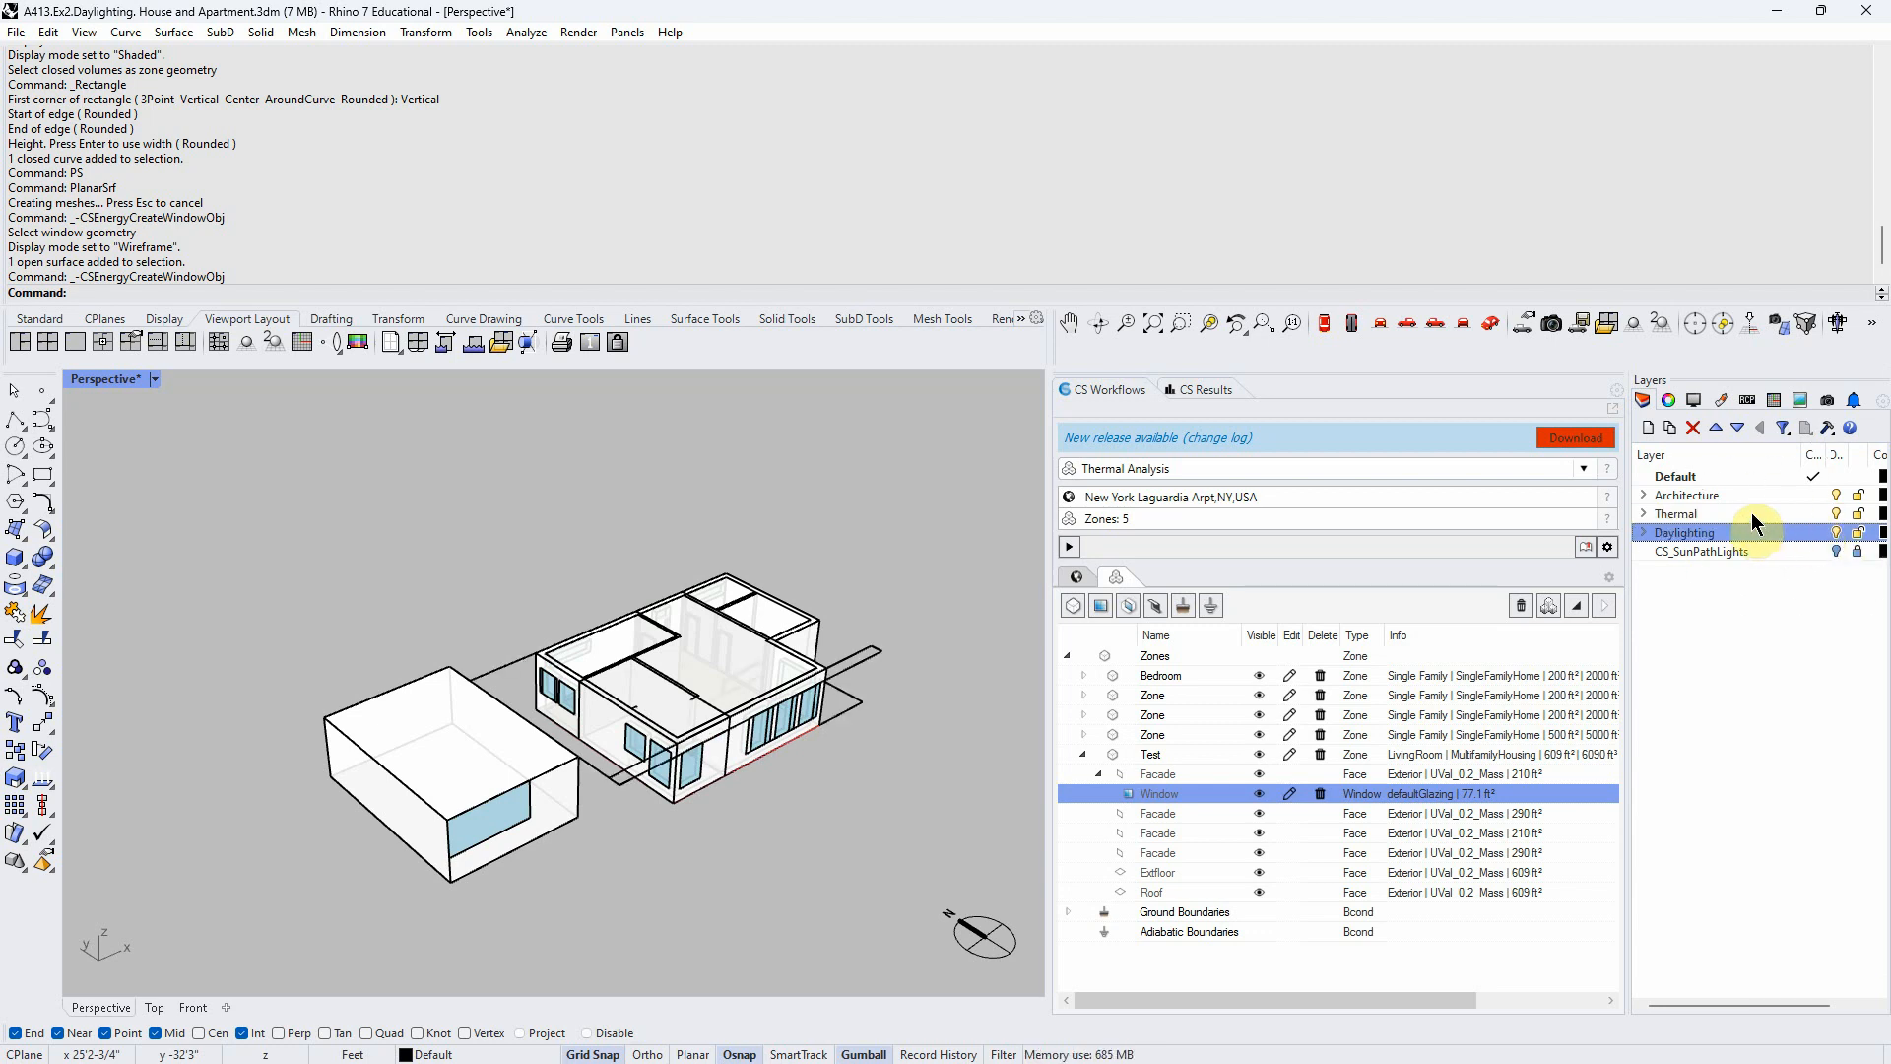
pyautogui.moveTo(616, 857); pyautogui.dragTo(531, 866, button='right')
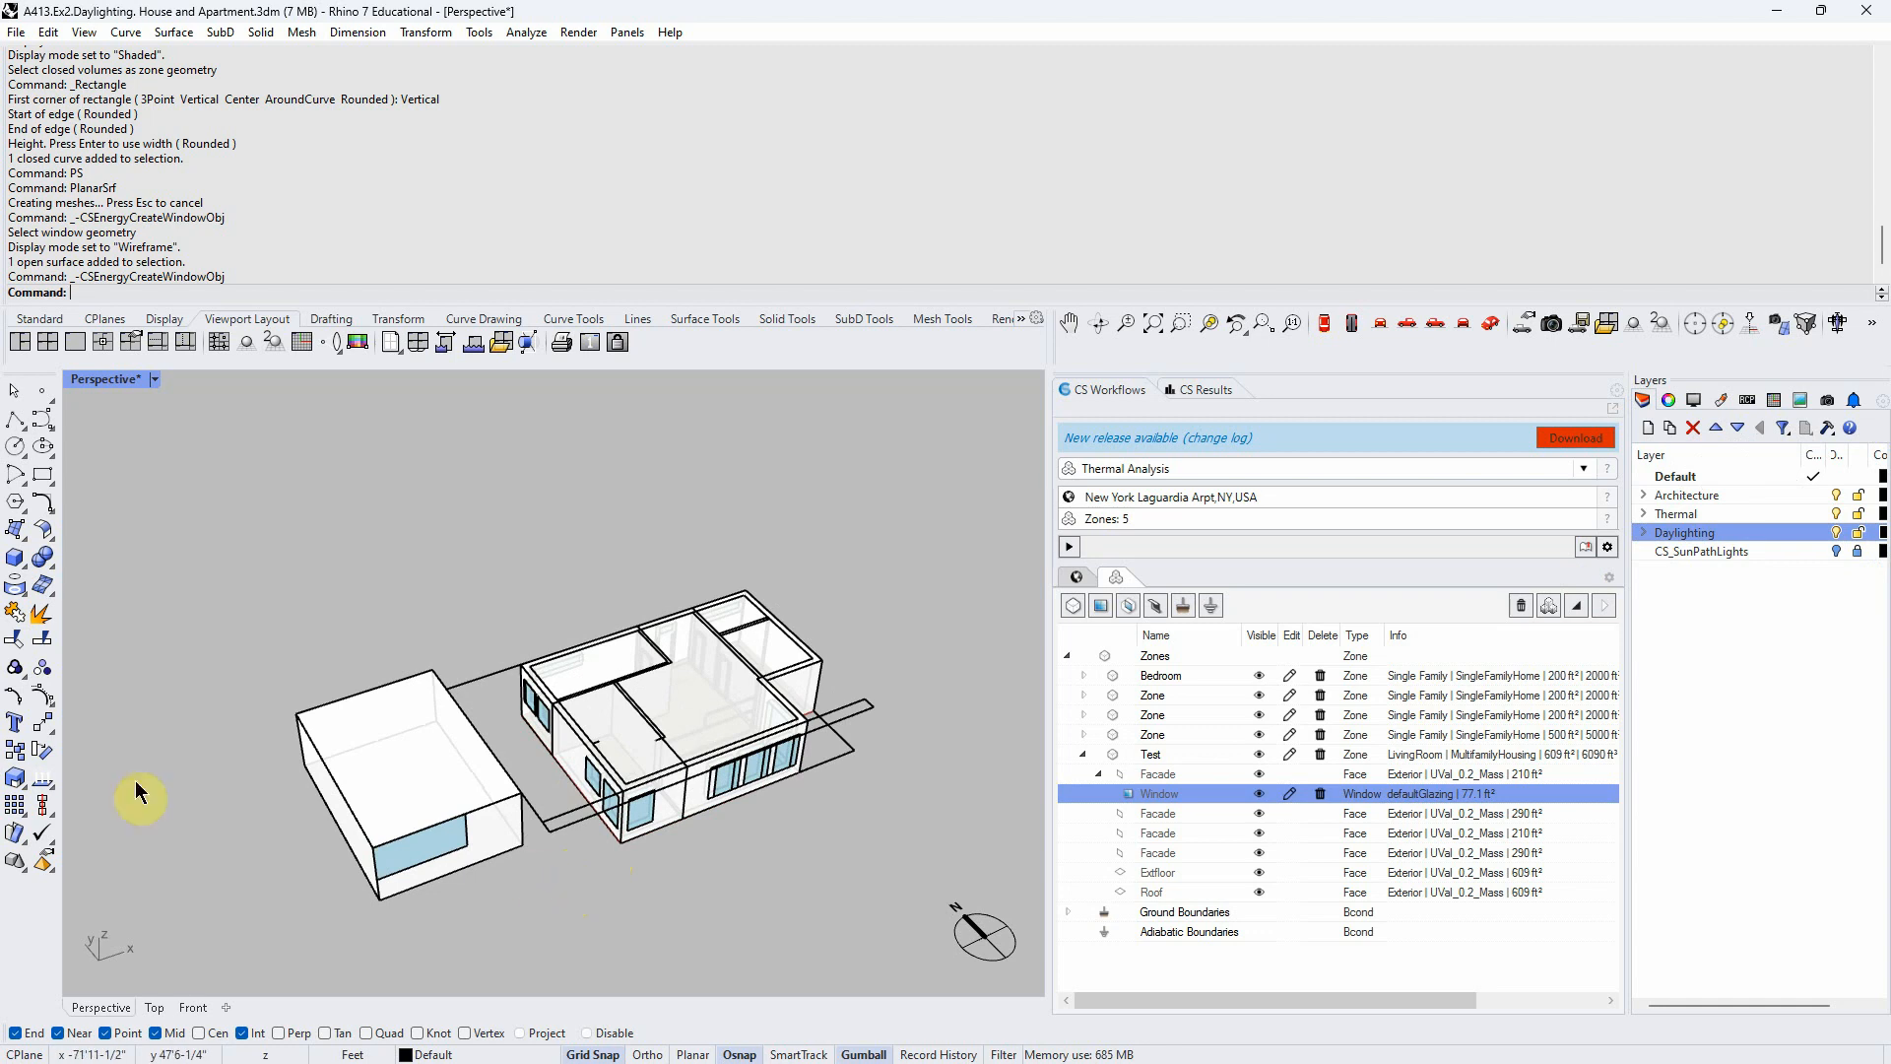